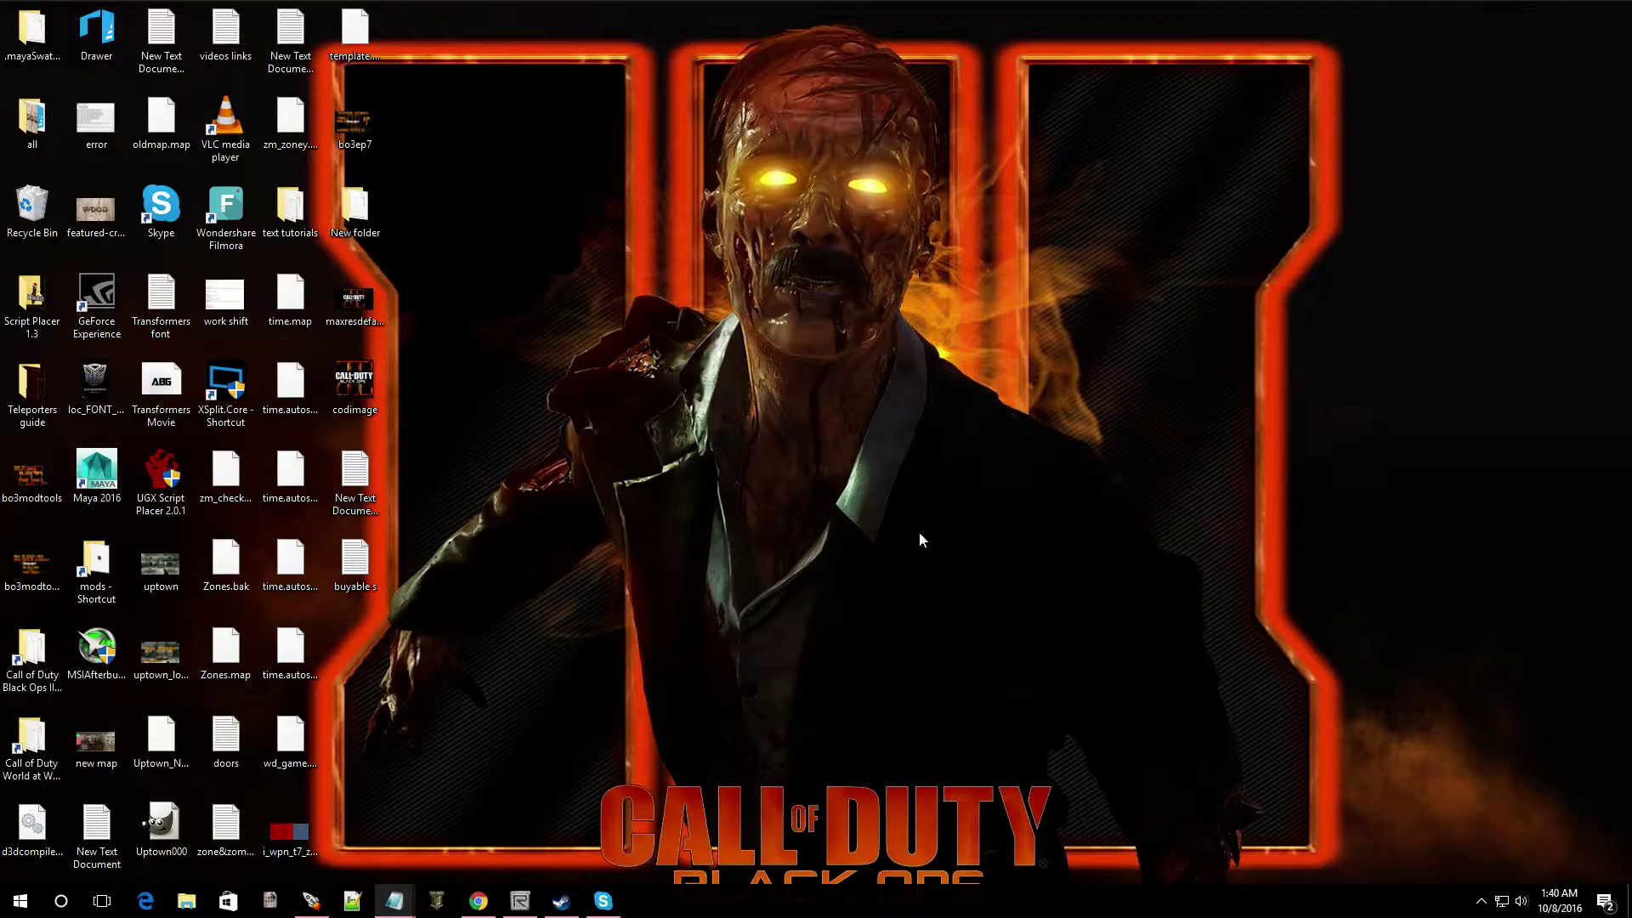
Switch to the Radiant map editor and place a script model entity on the floor in front of the doorway.
left_click(523, 896)
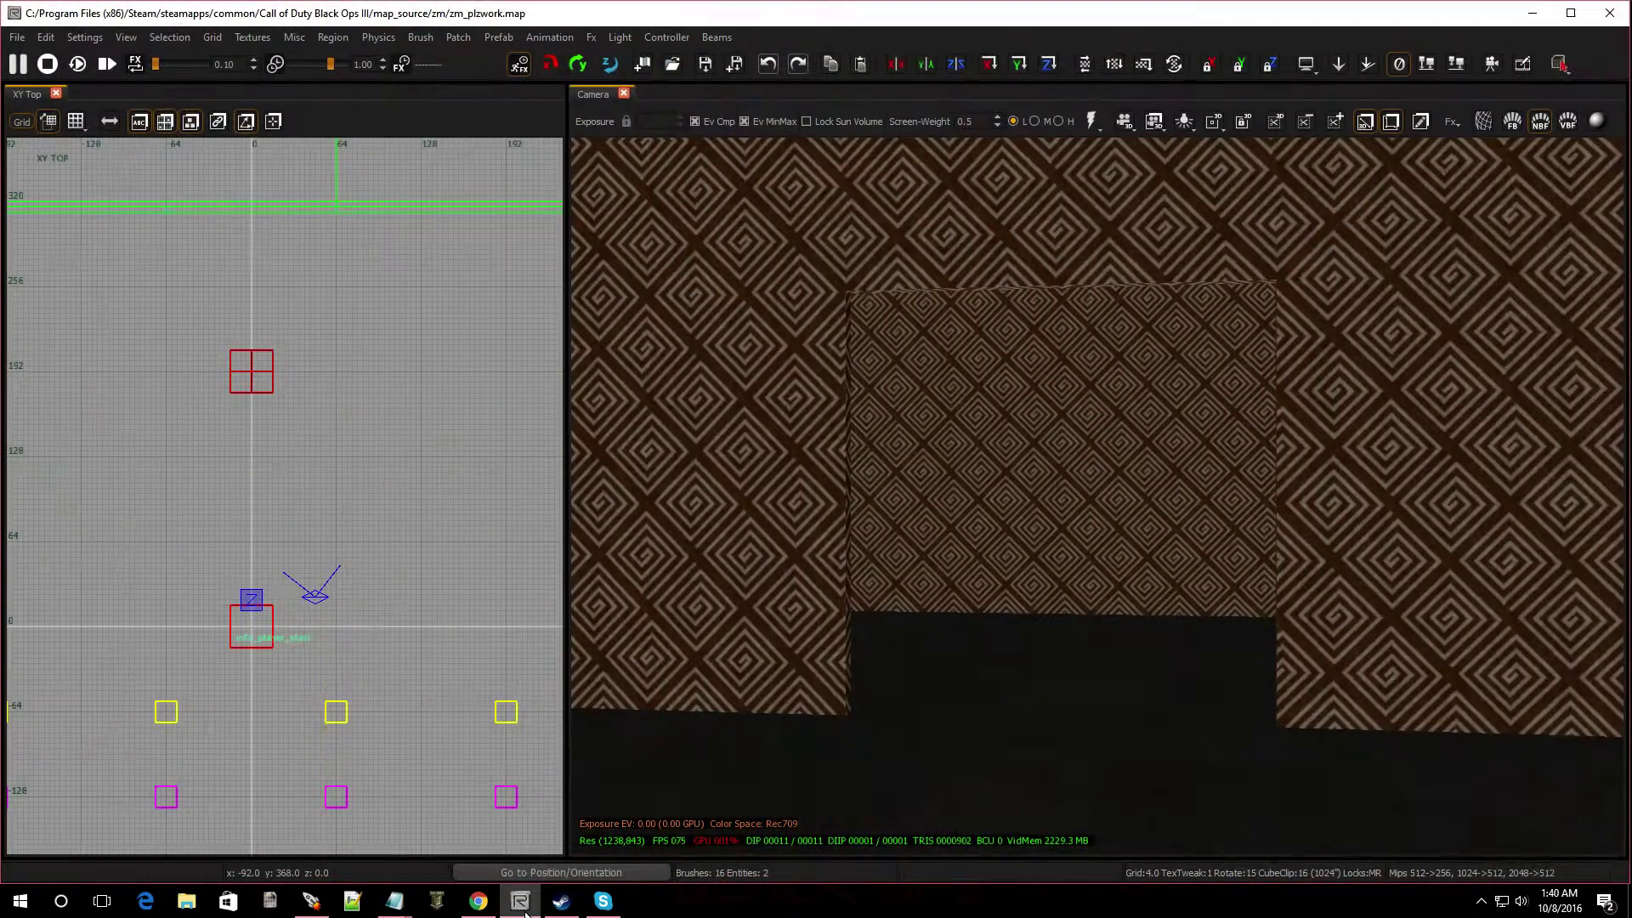
right_click_drag(947, 658, 816, 601)
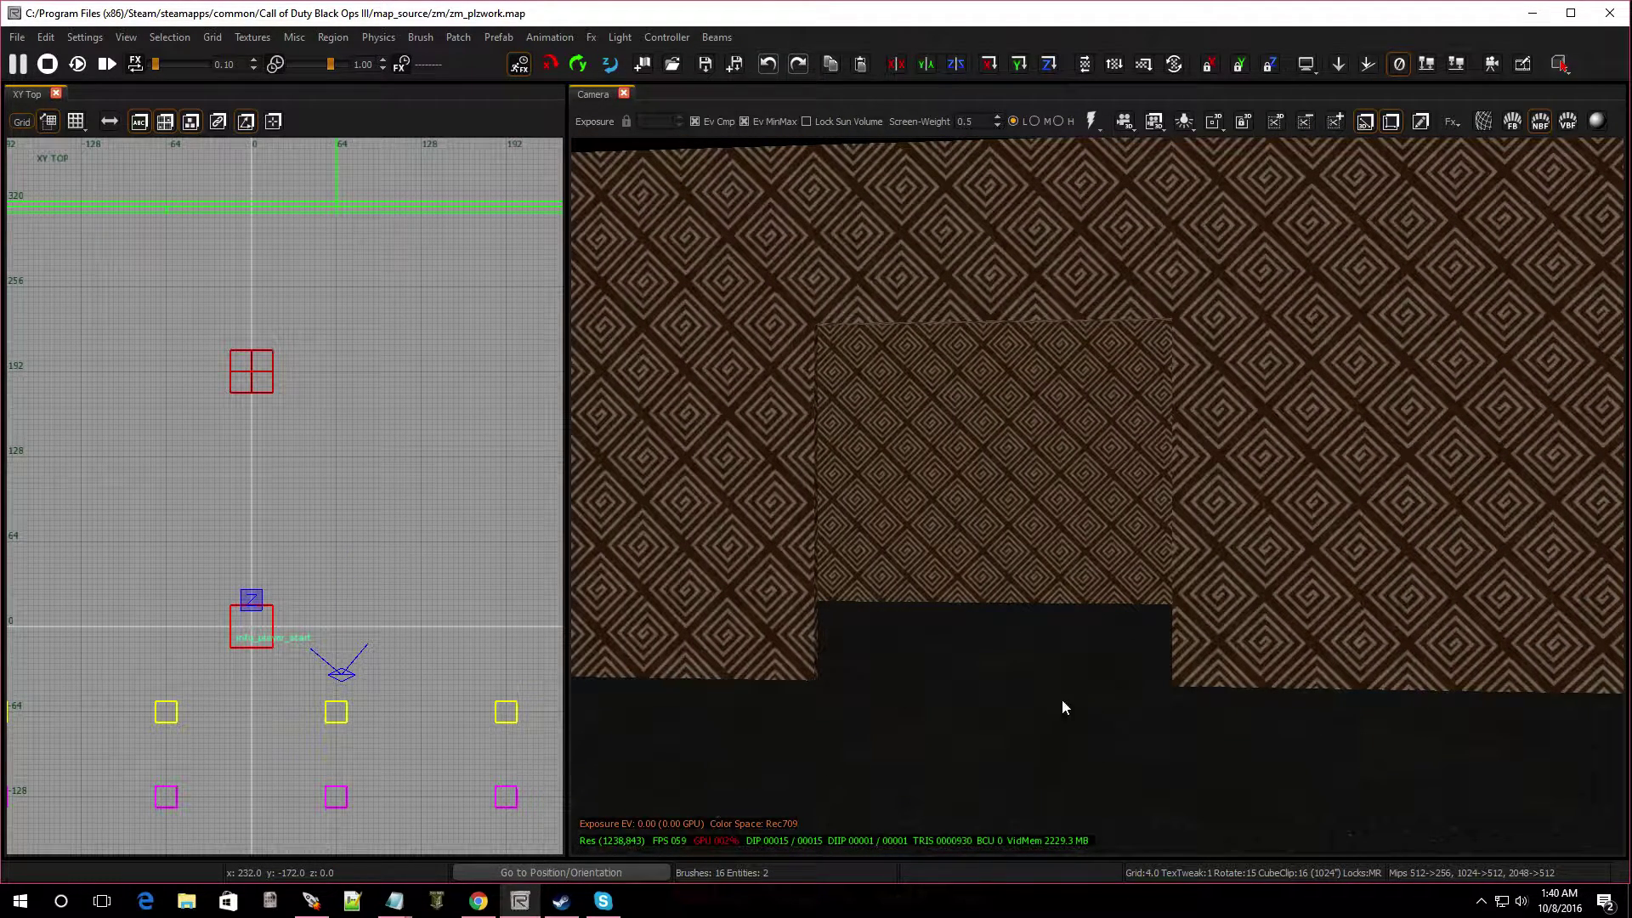
right_click_drag(957, 704, 948, 633)
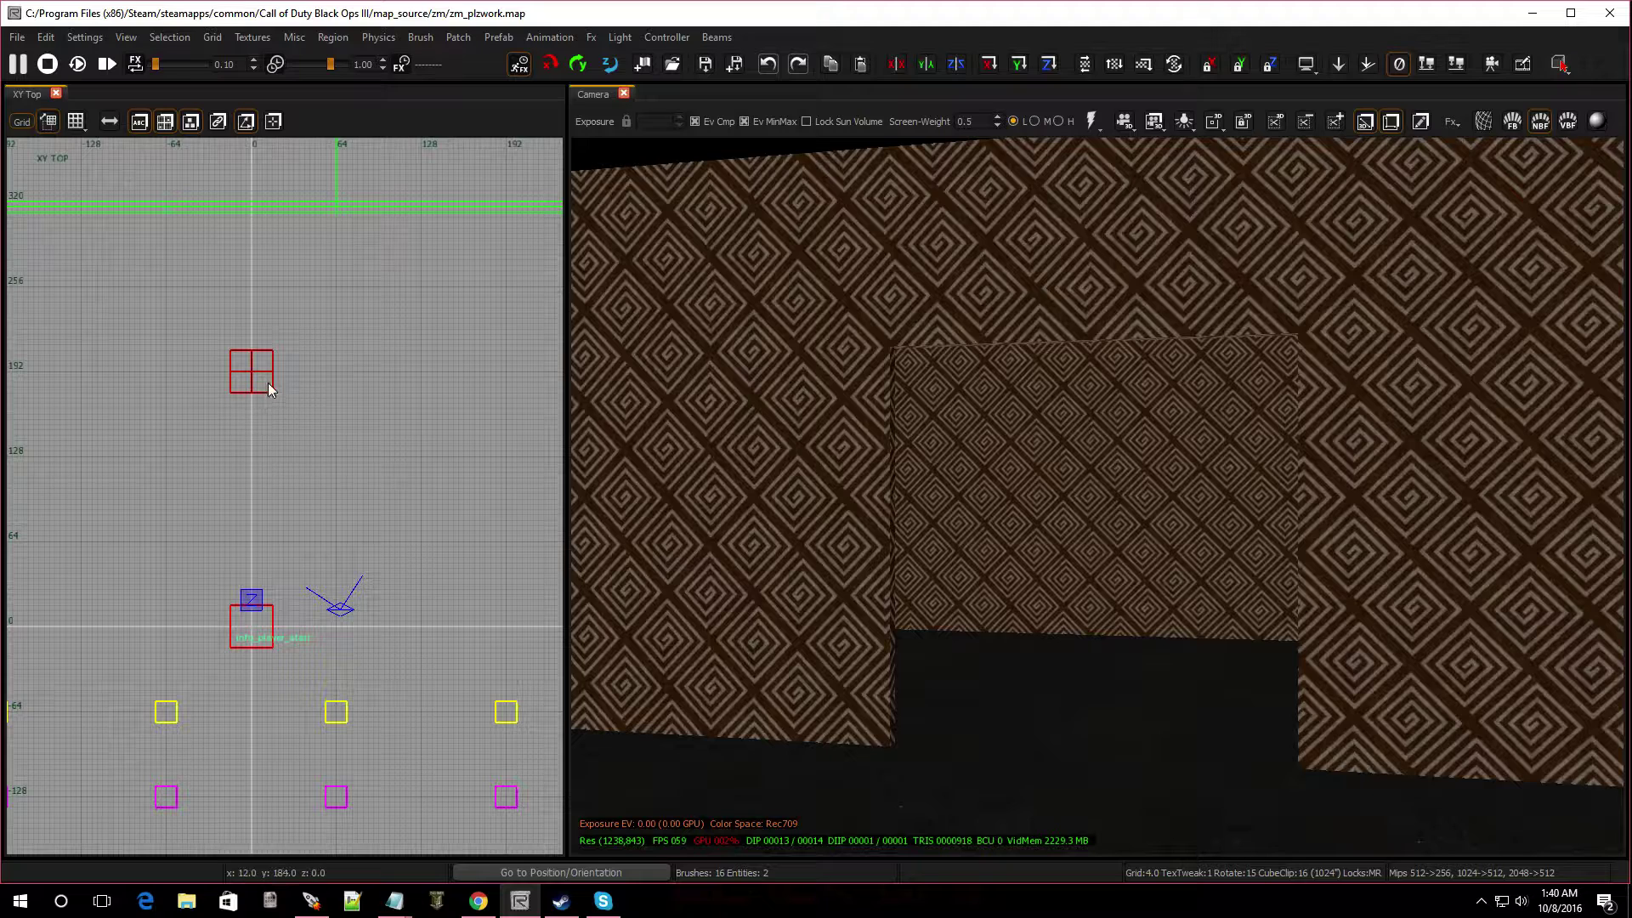
key("b")
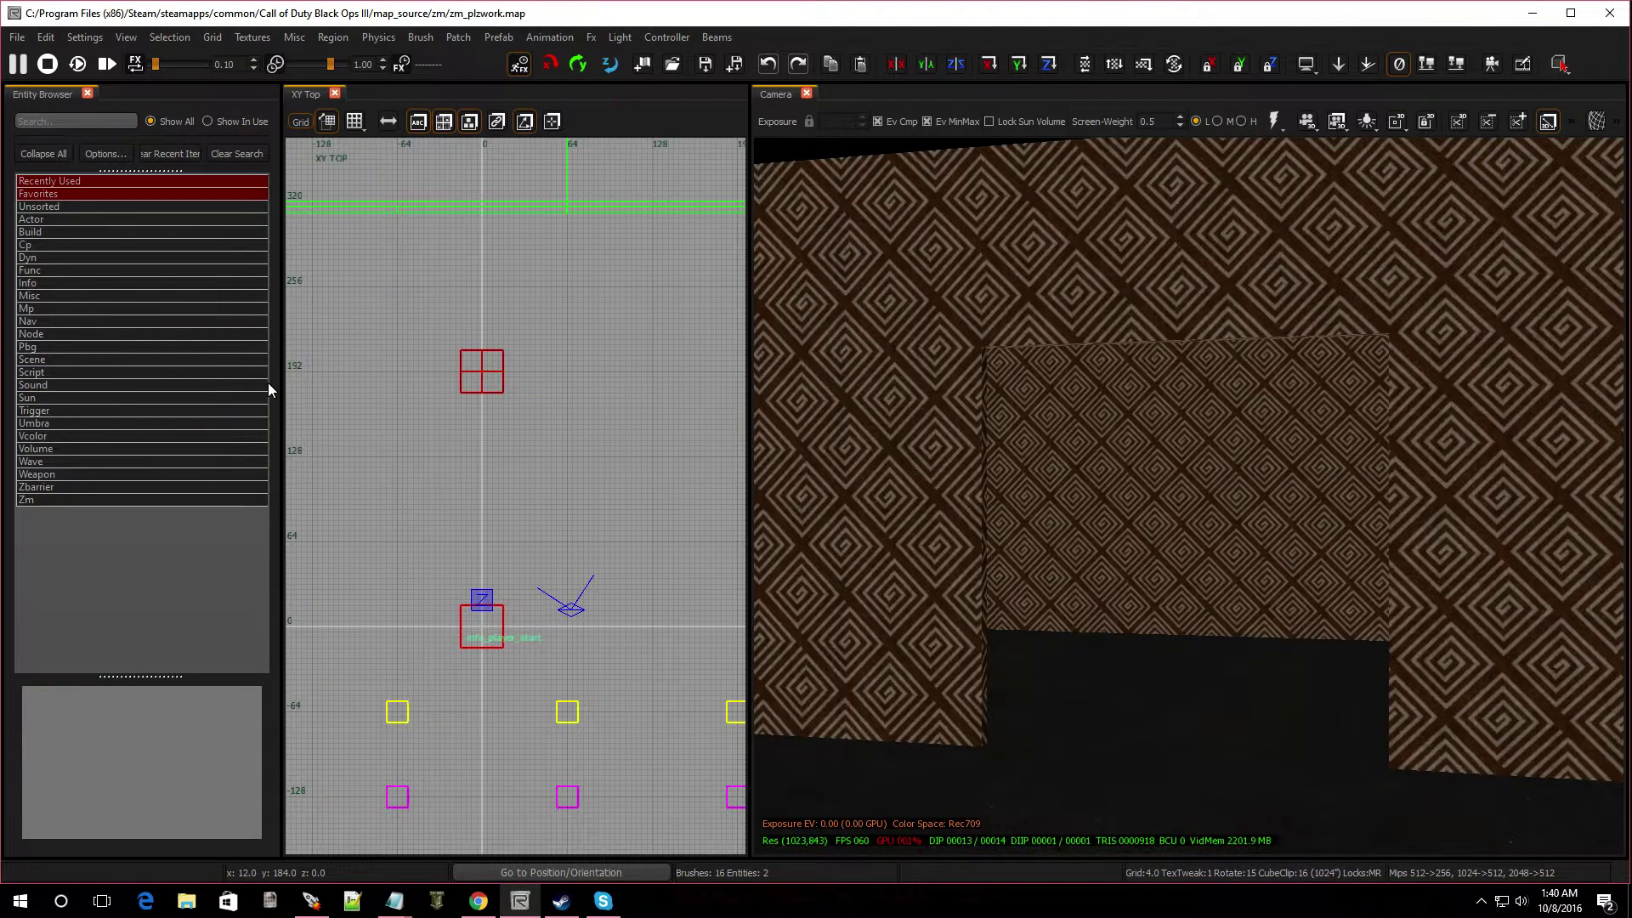
left_click(48, 372)
left_click(63, 397)
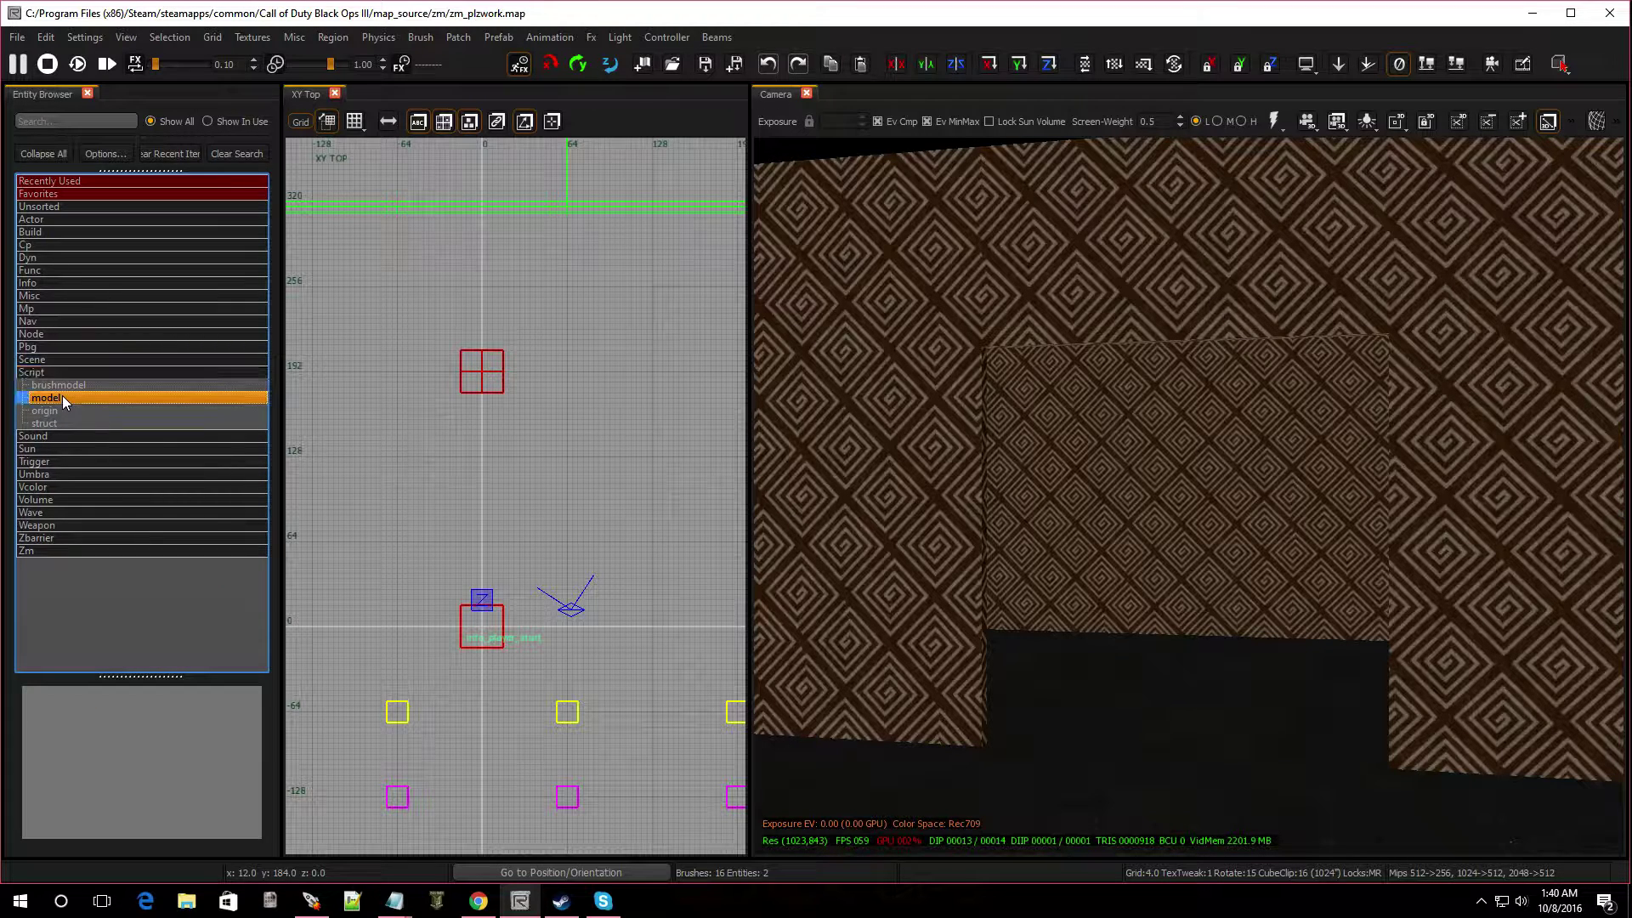
left_click(1135, 790)
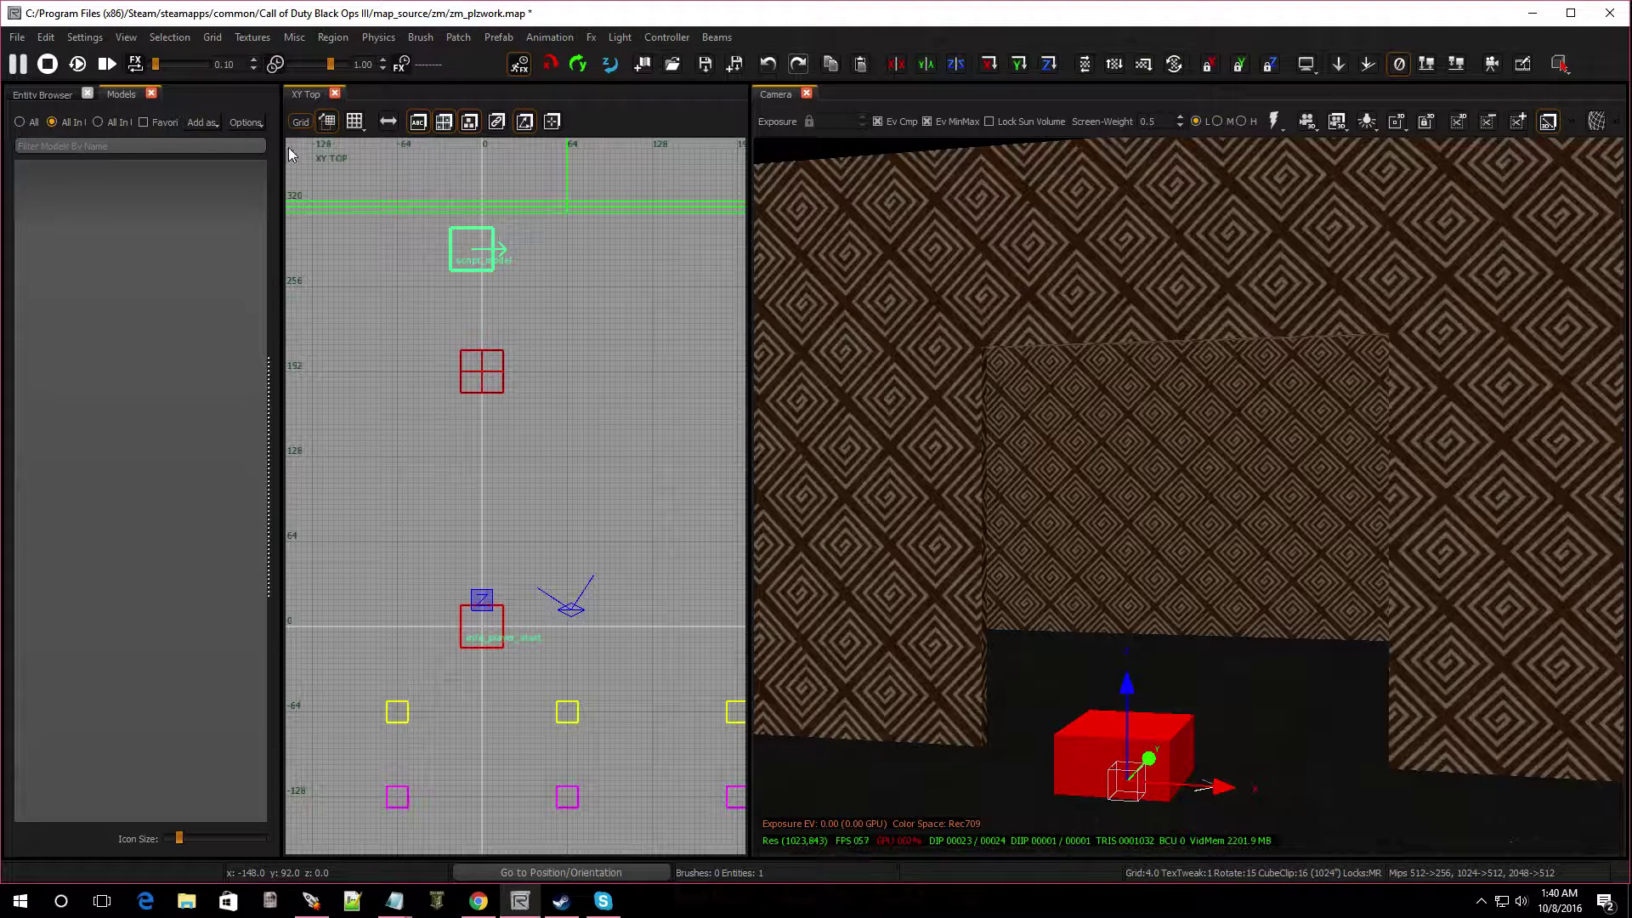
Filter all available models by "table" and assign p7_table_wood_counter to the placed script model.
left_click_drag(285, 170, 416, 166)
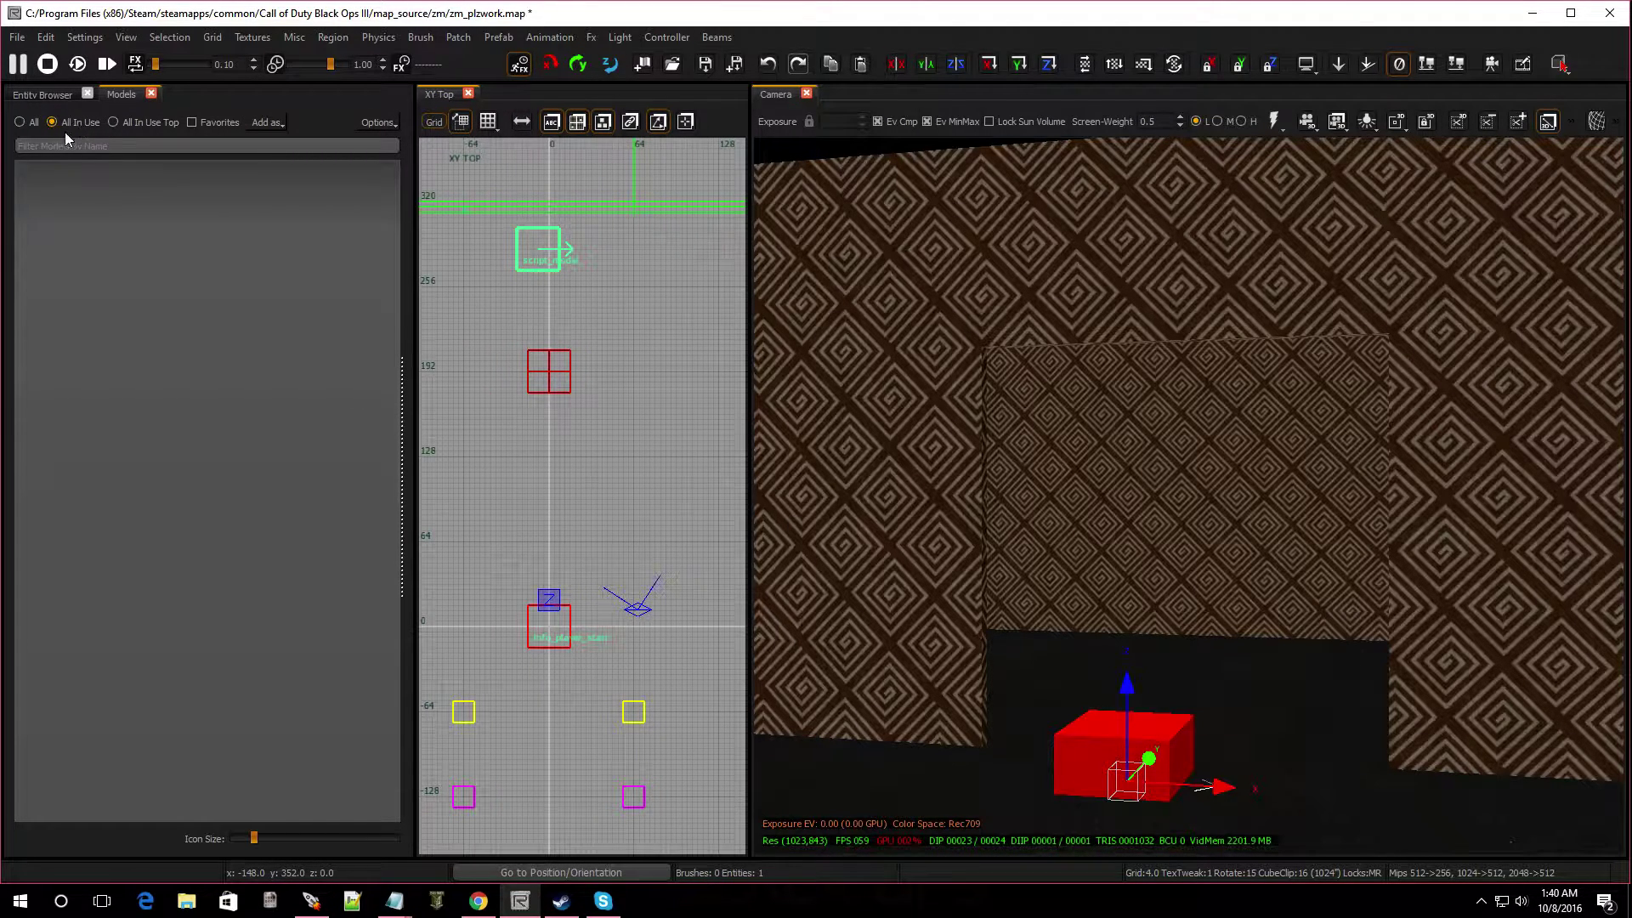
left_click(19, 122)
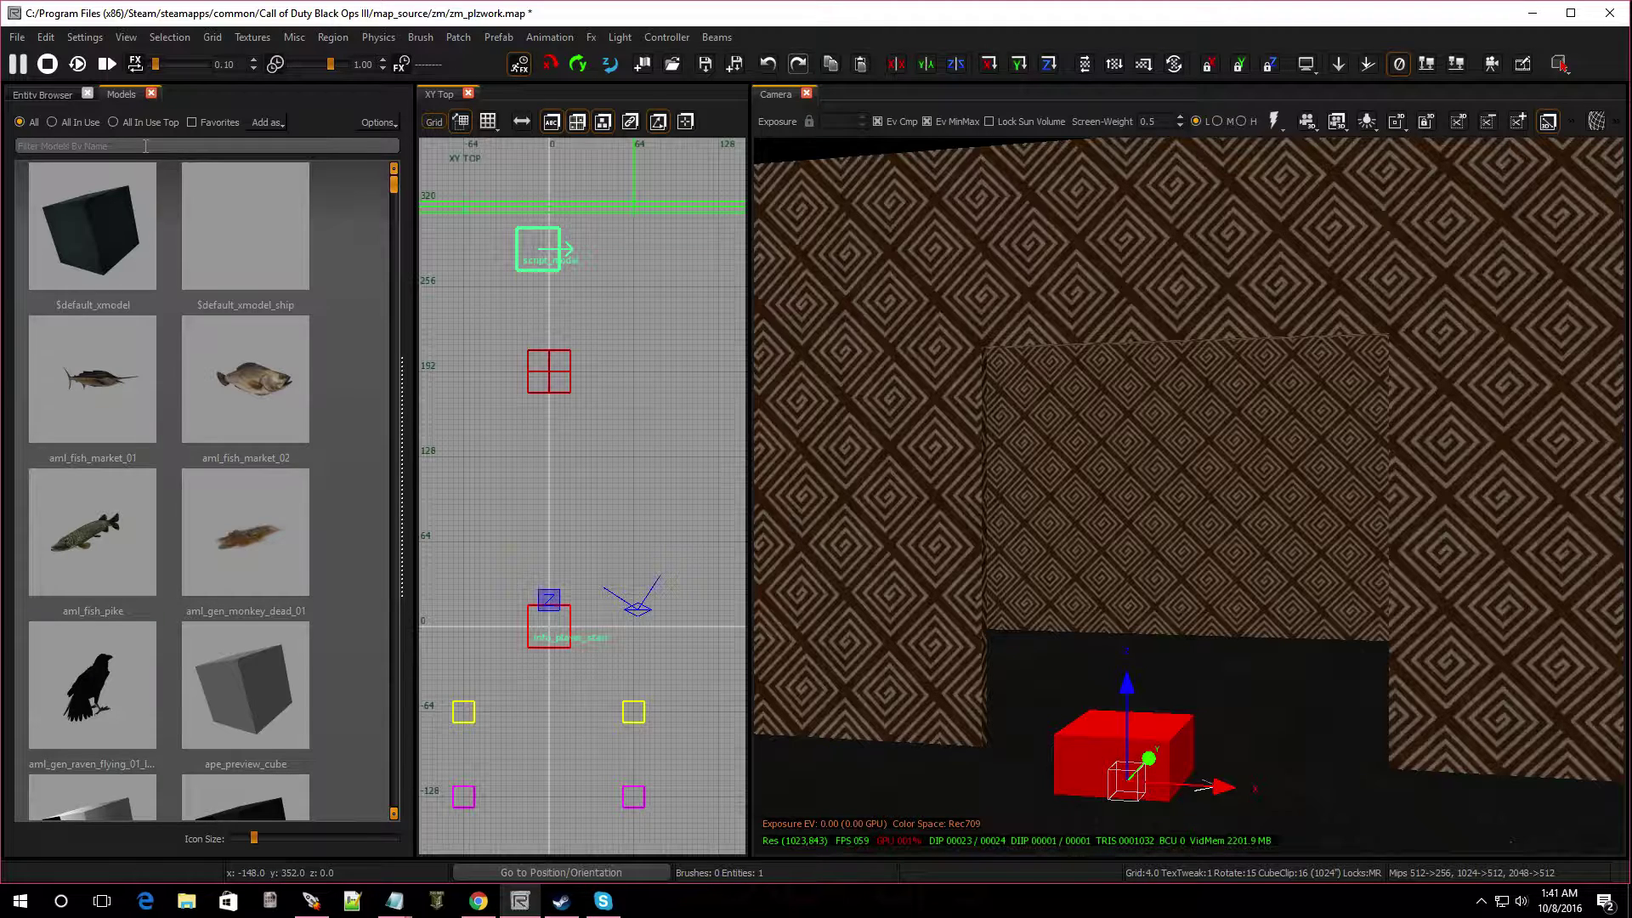
type("table")
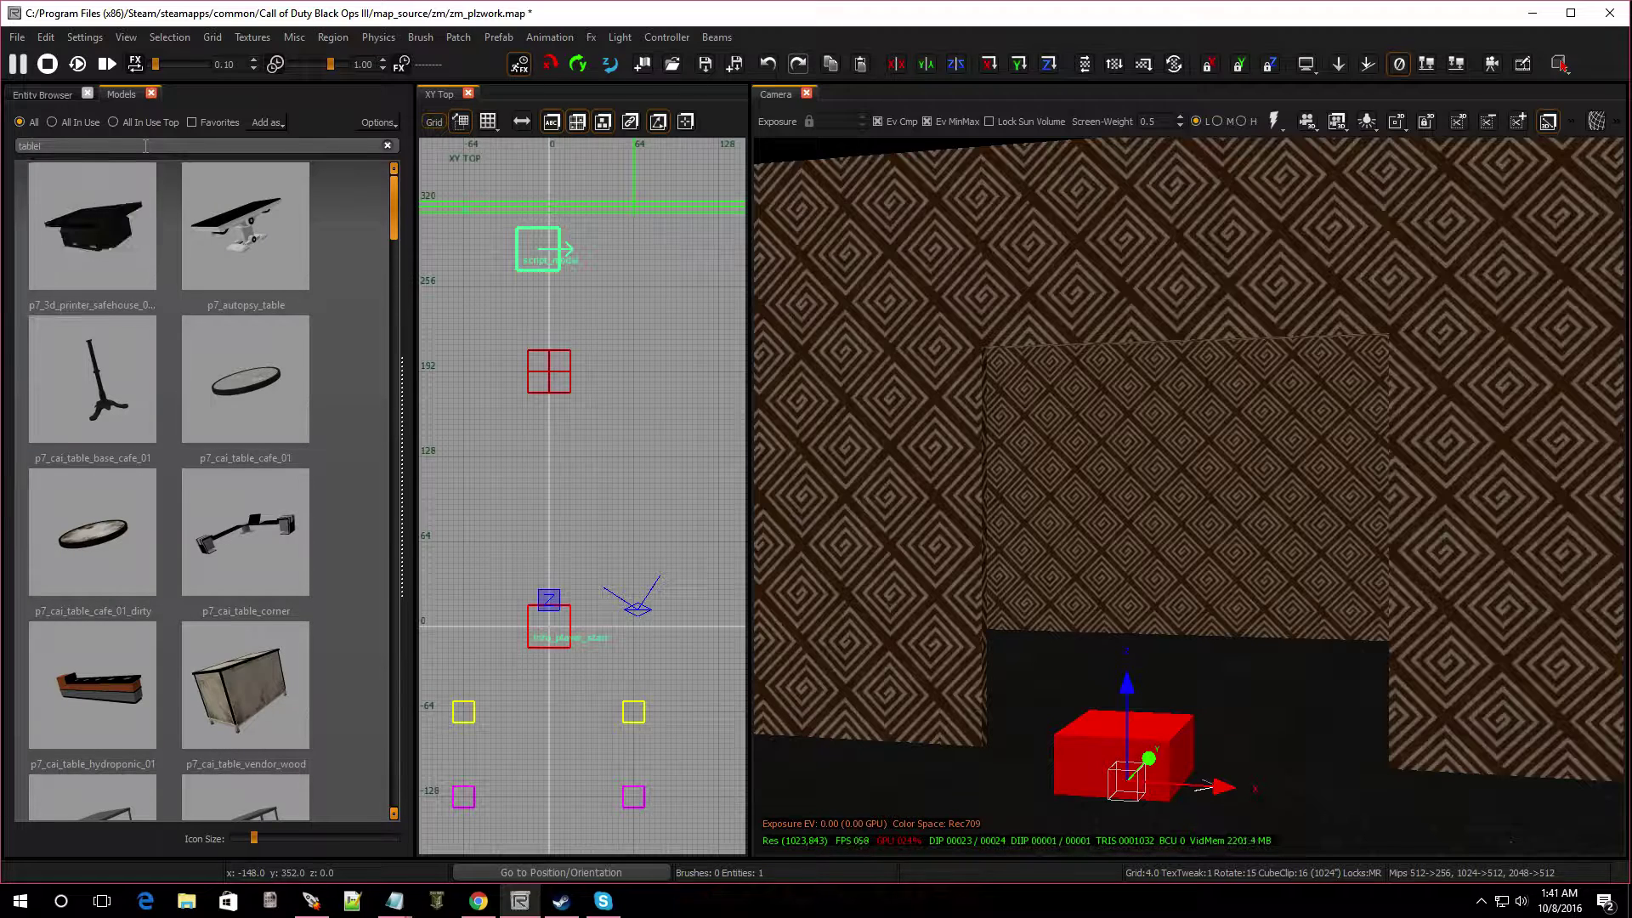
scroll(184, 457, "down", 5)
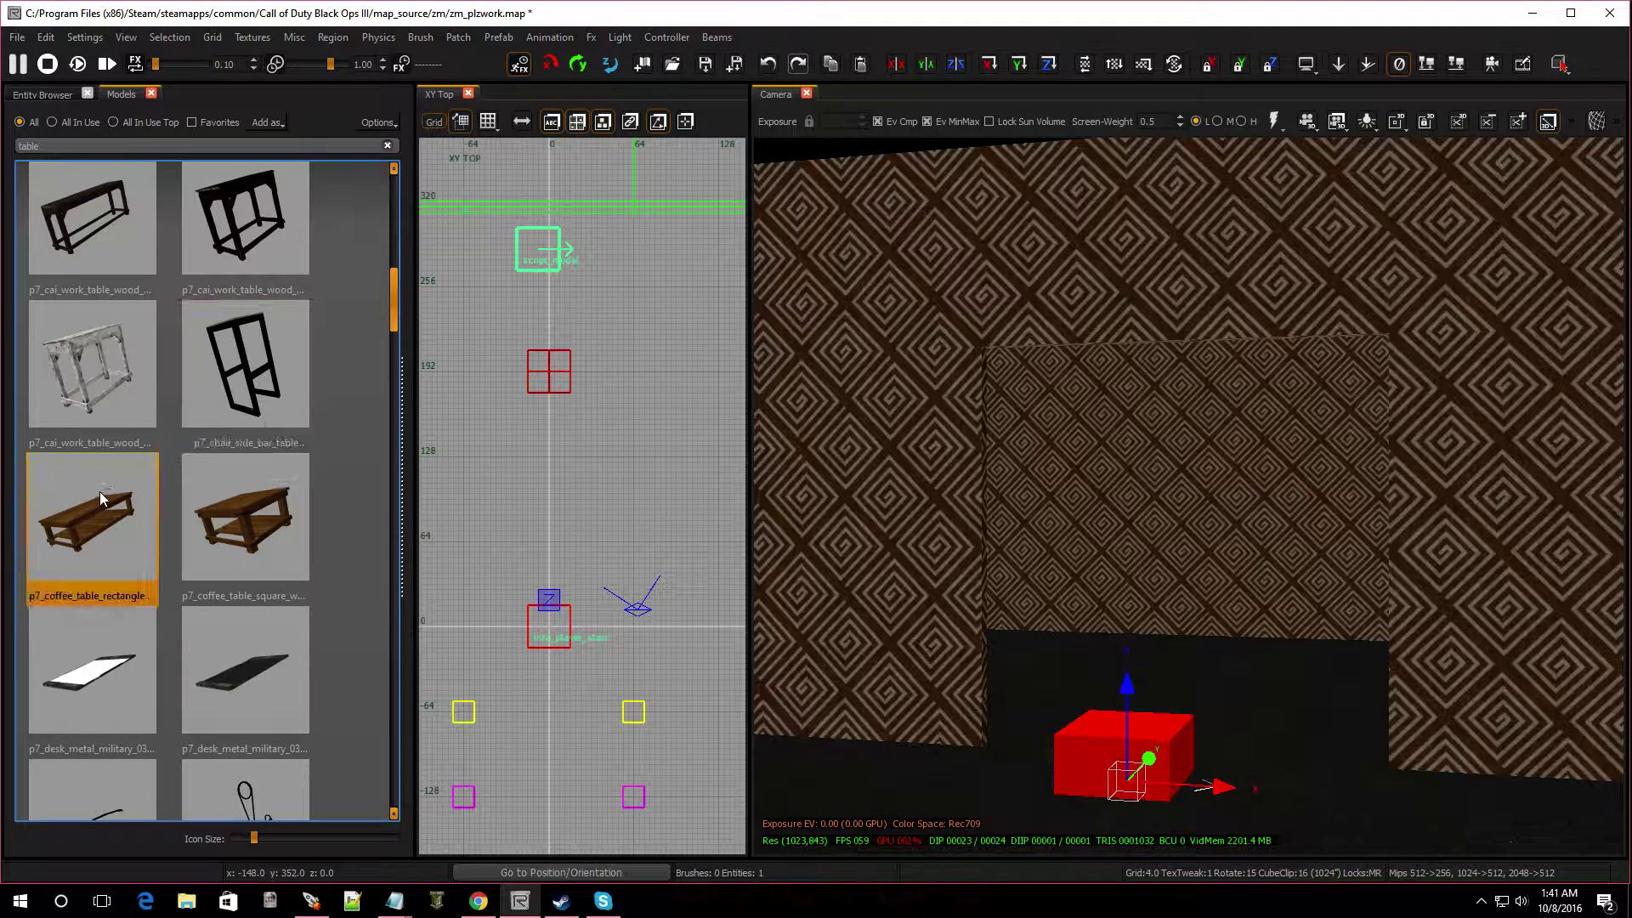
scroll(100, 491, "up", 3)
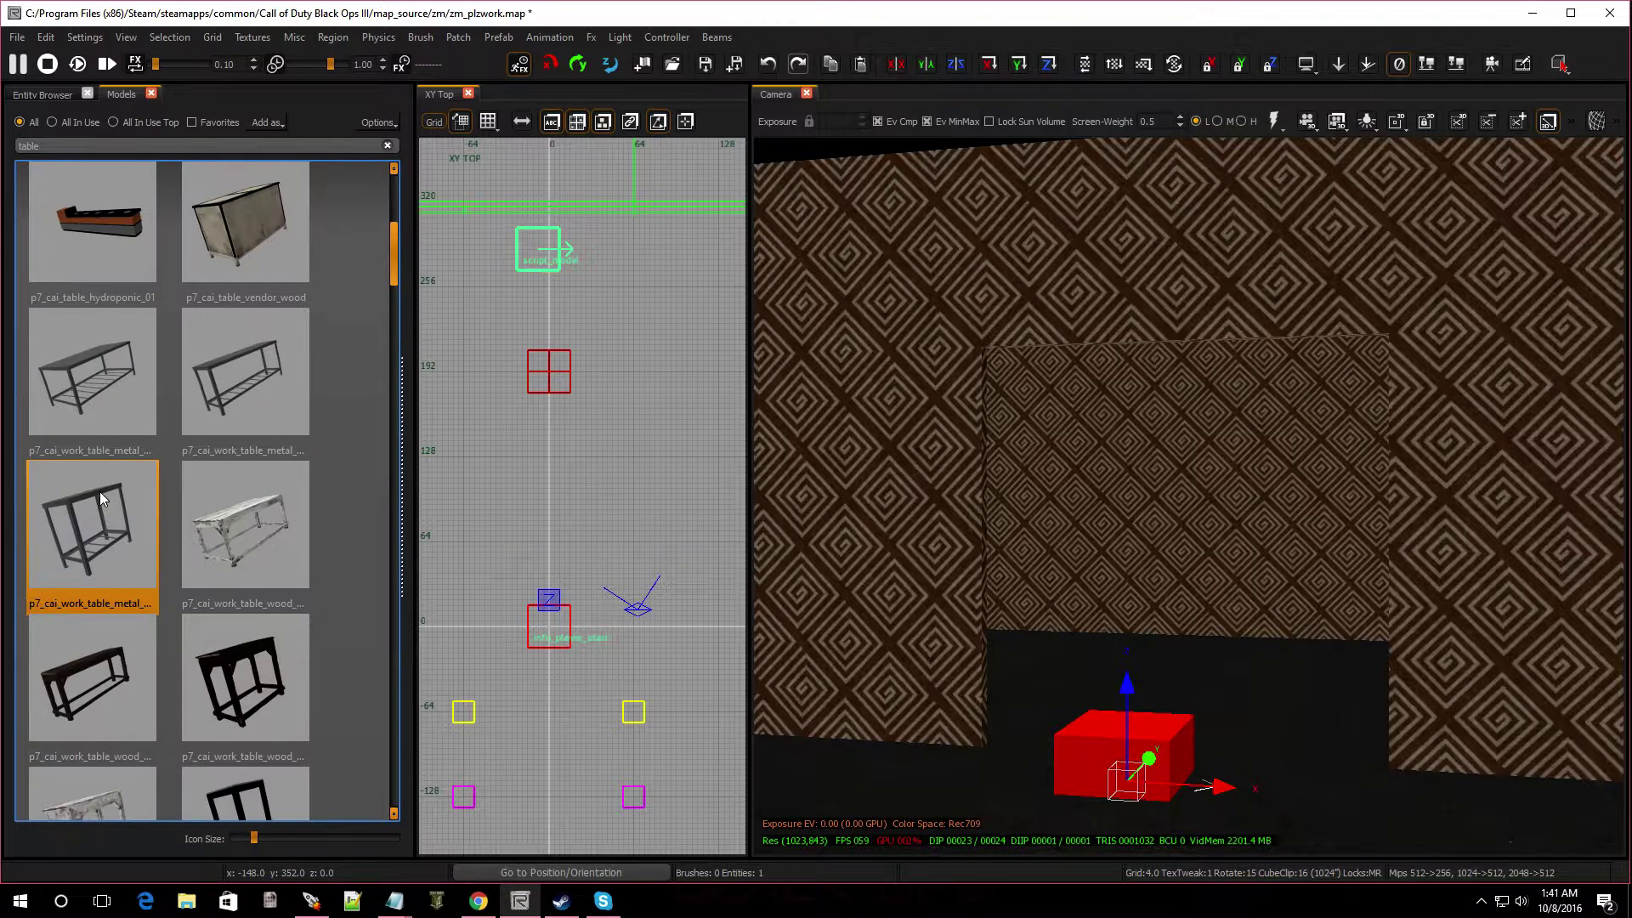
scroll(99, 492, "down", 10)
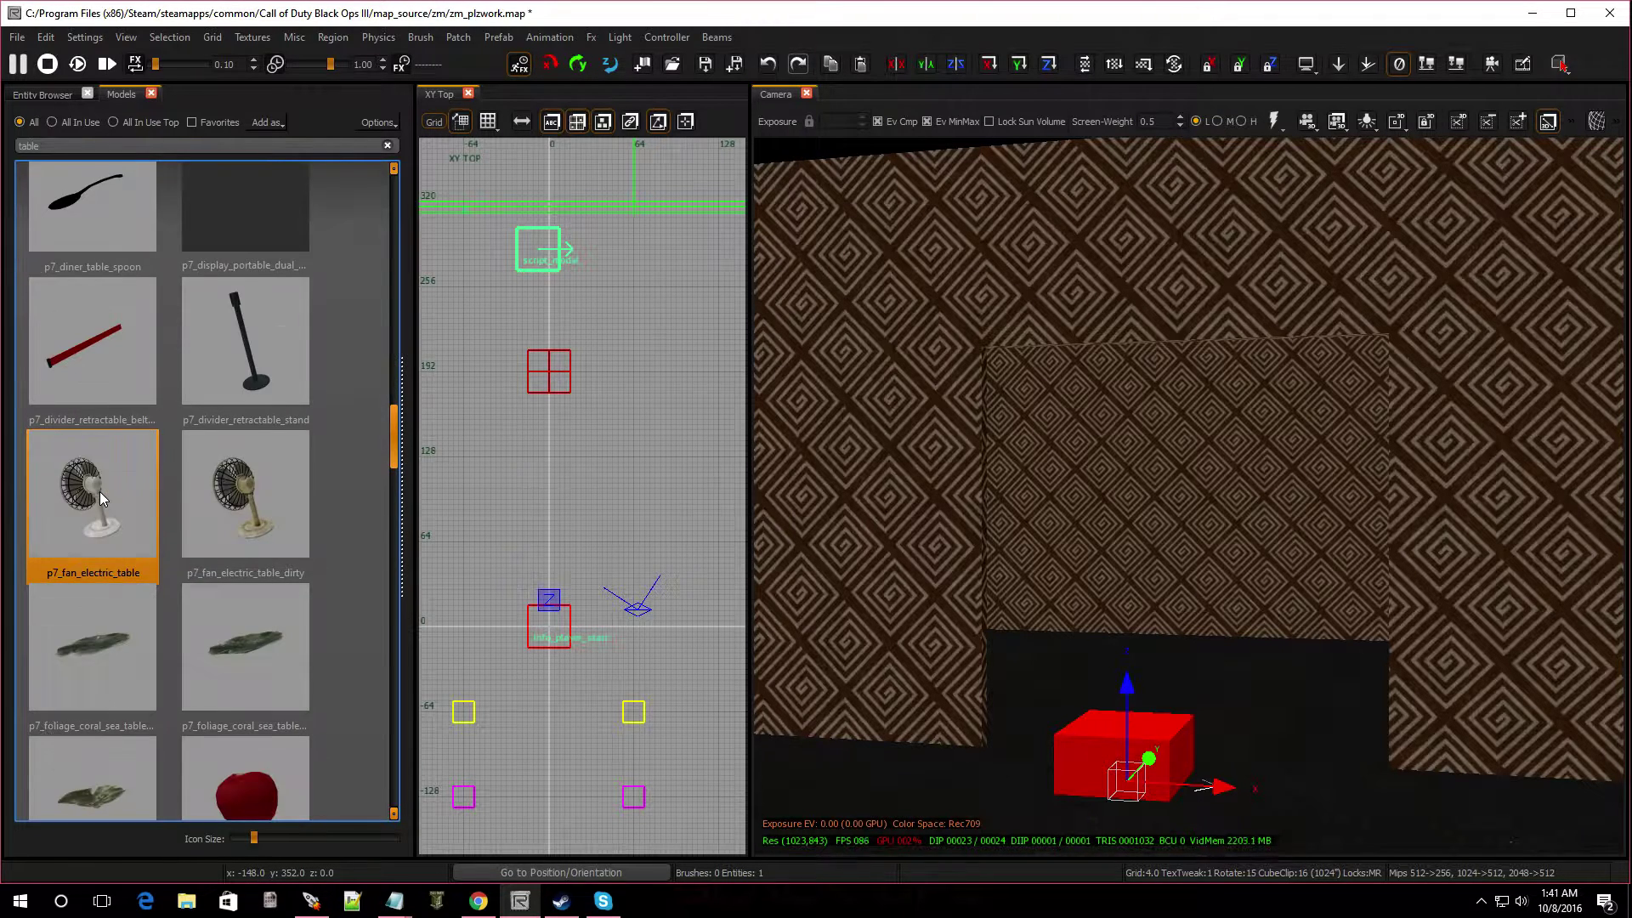
scroll(99, 491, "down", 10)
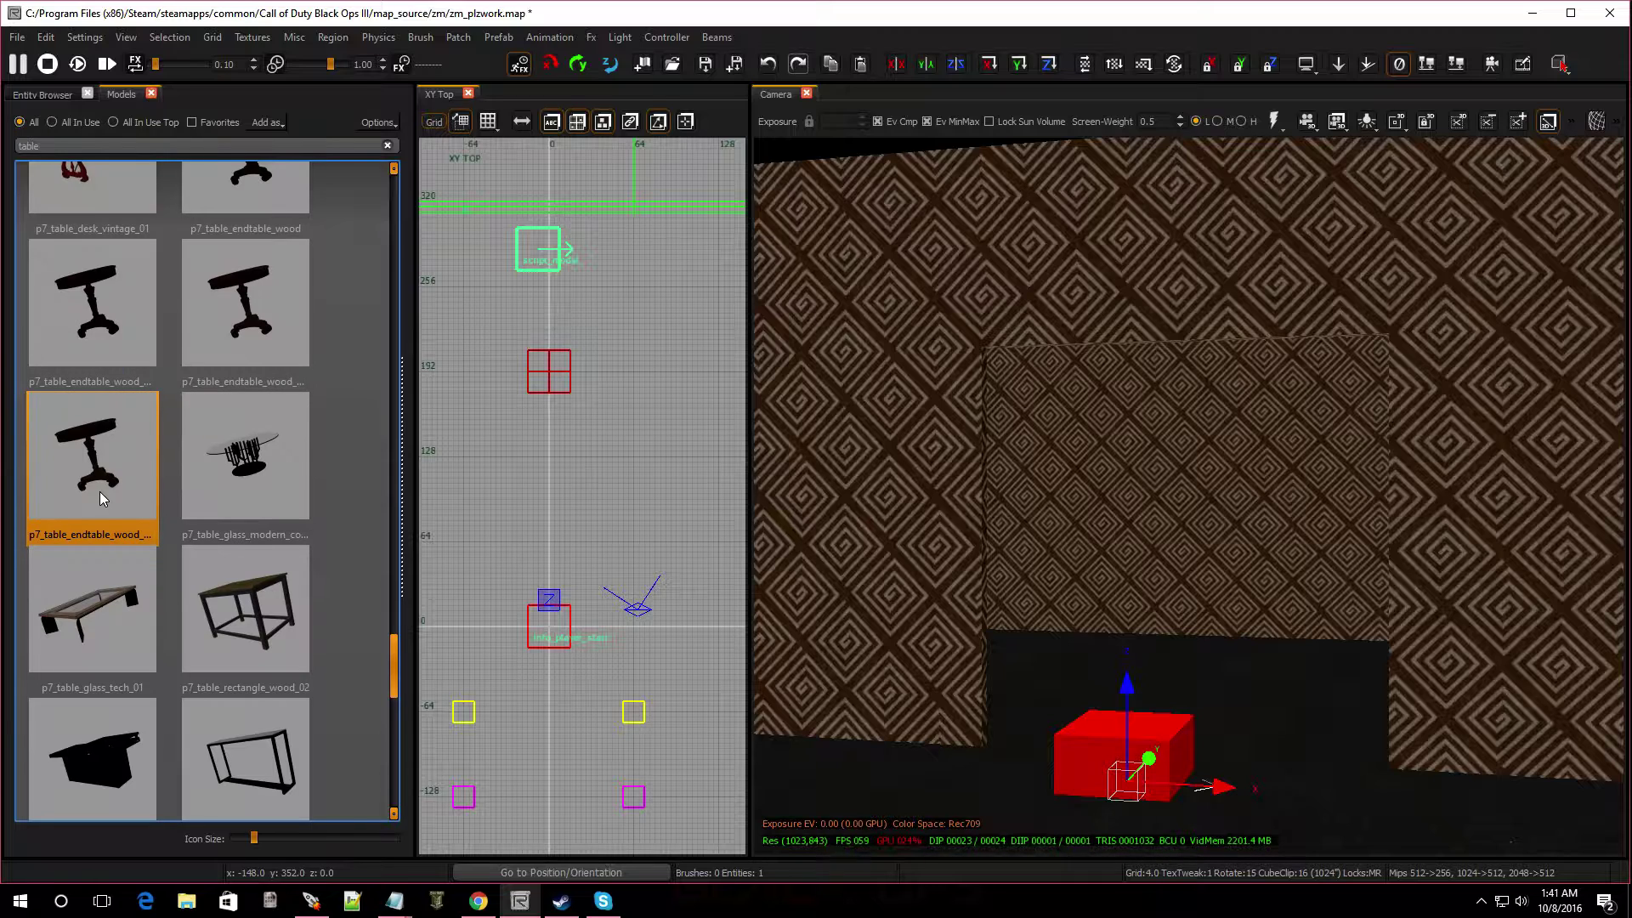
scroll(99, 492, "down", 3)
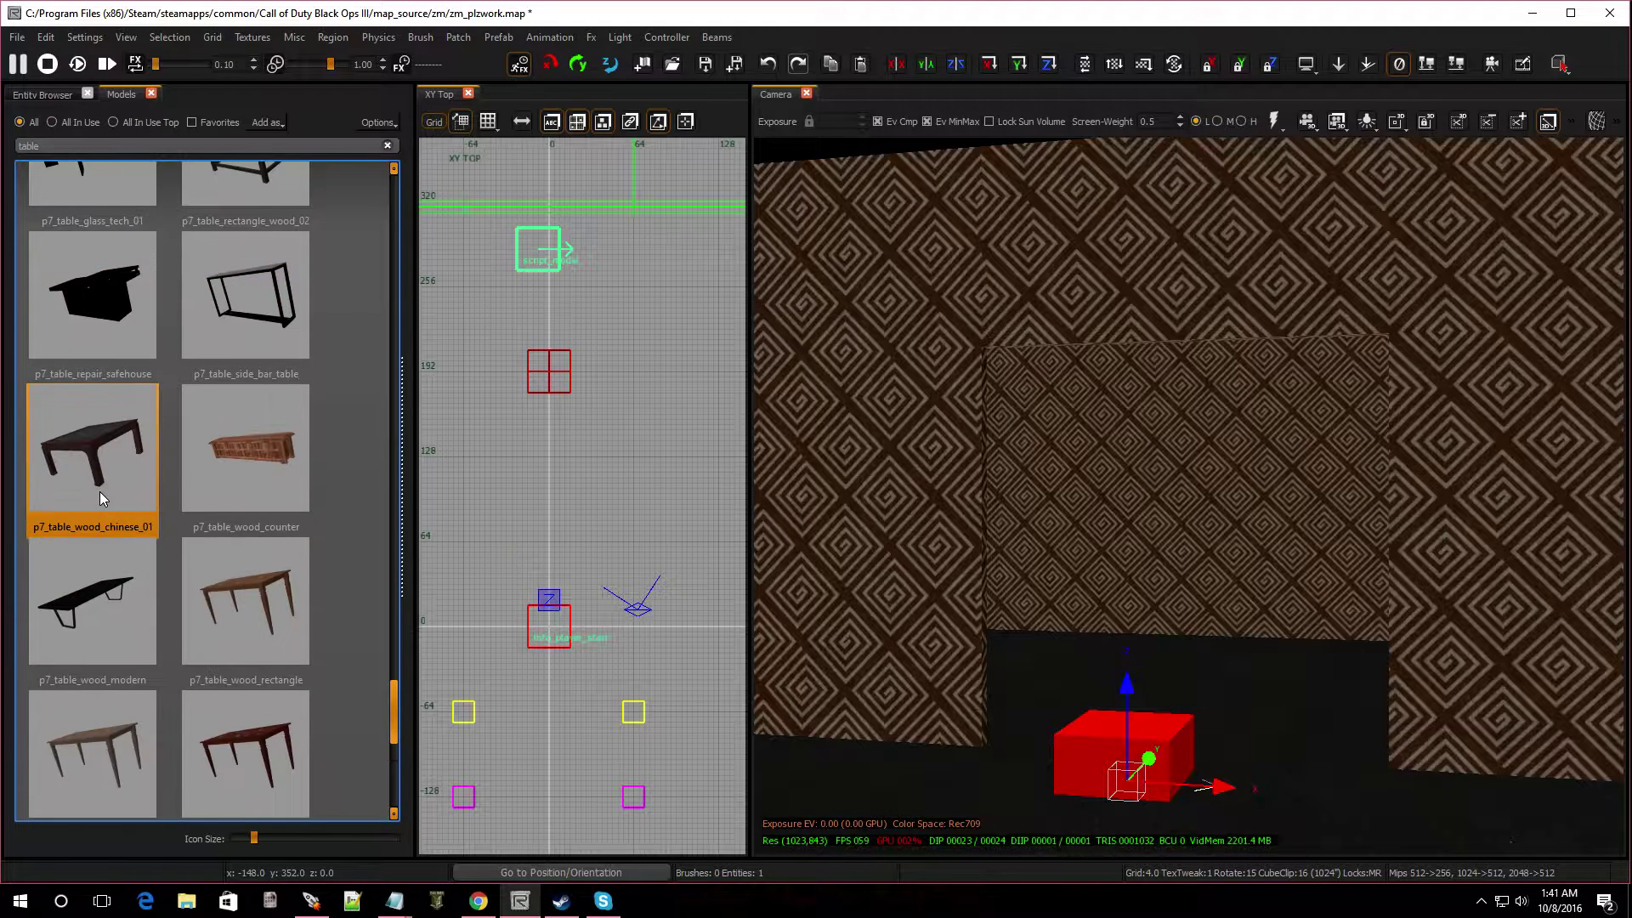
double_click(240, 446)
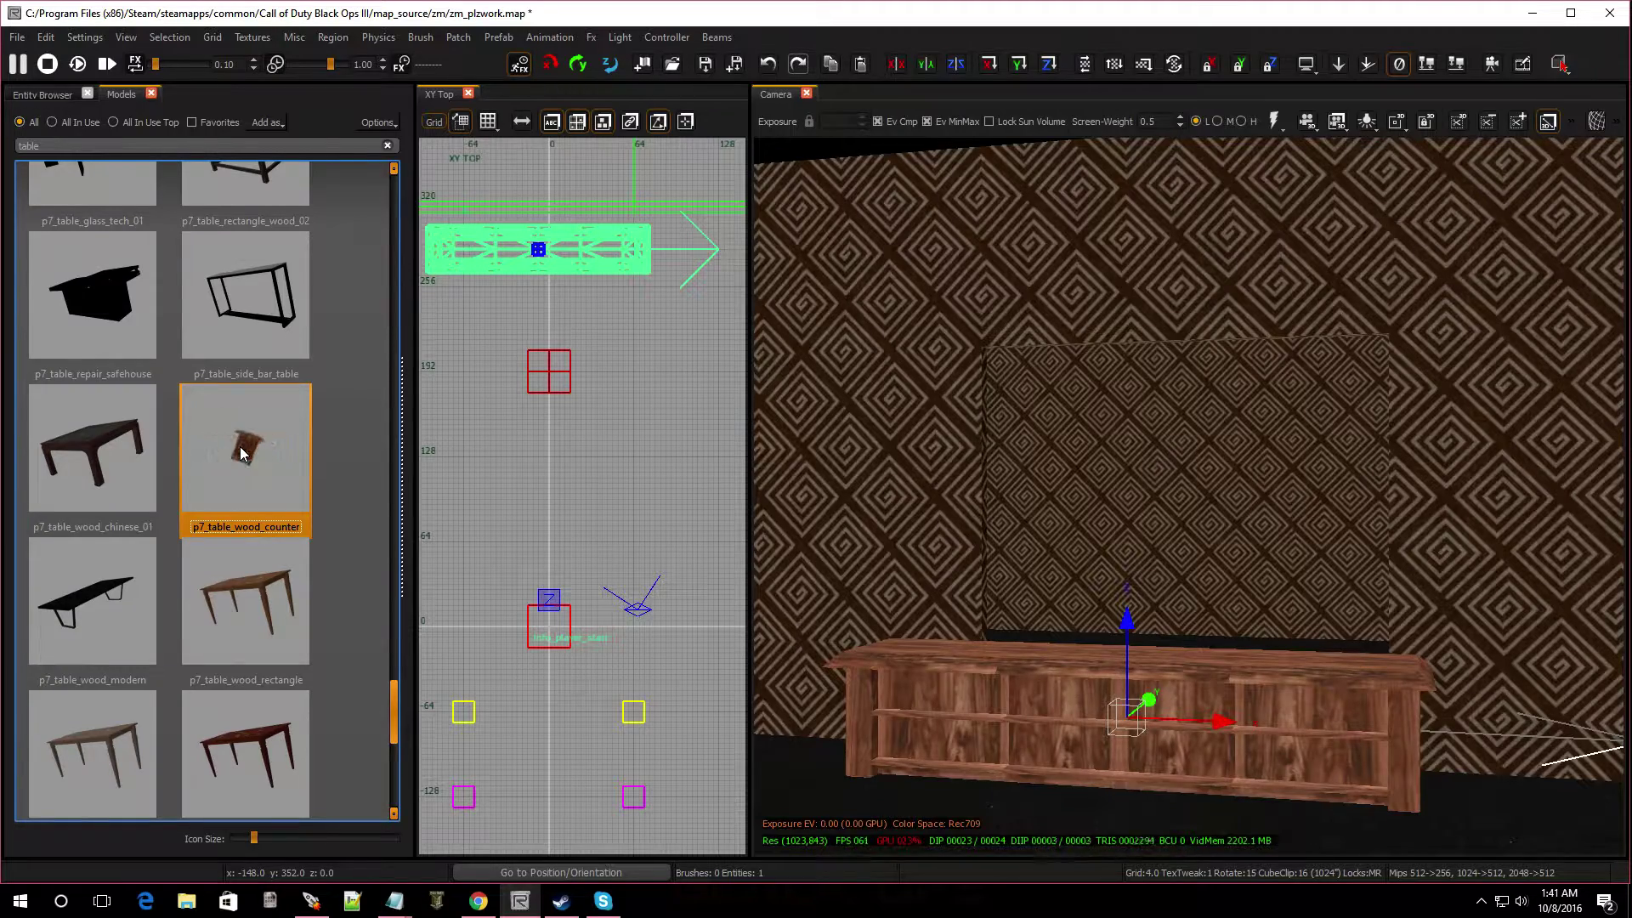
Shift the wood counter sideways to centre it on the doorway and stack a duplicate directly on top of it.
right_click_drag(1012, 650, 1062, 629)
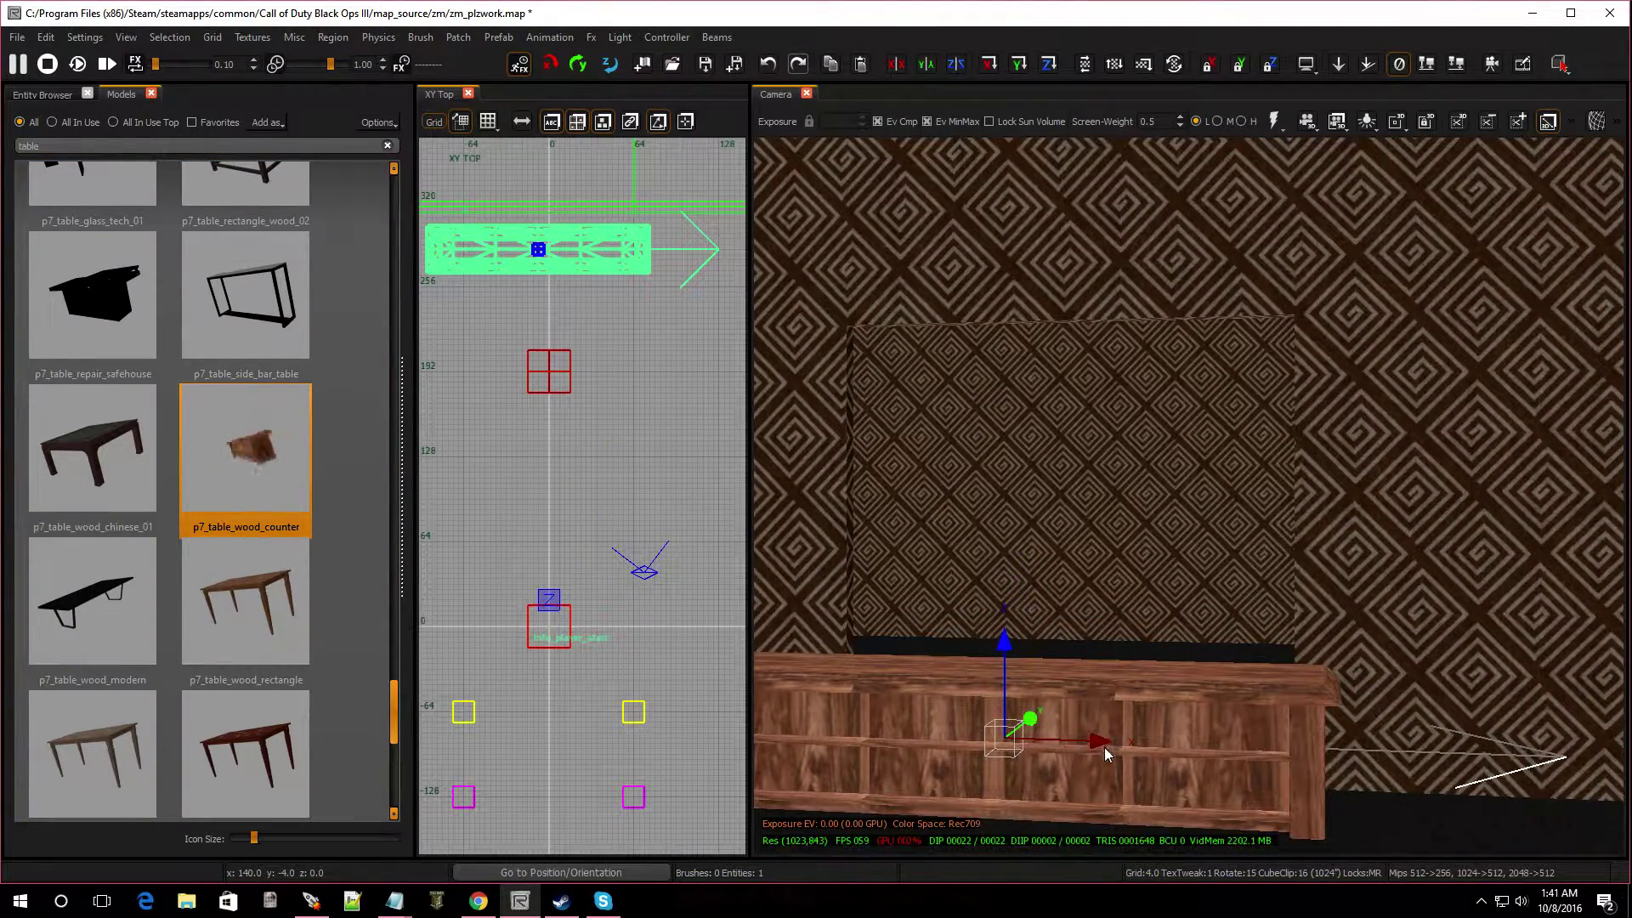
left_click_drag(1103, 744, 1136, 743)
key("ctrl+Tab")
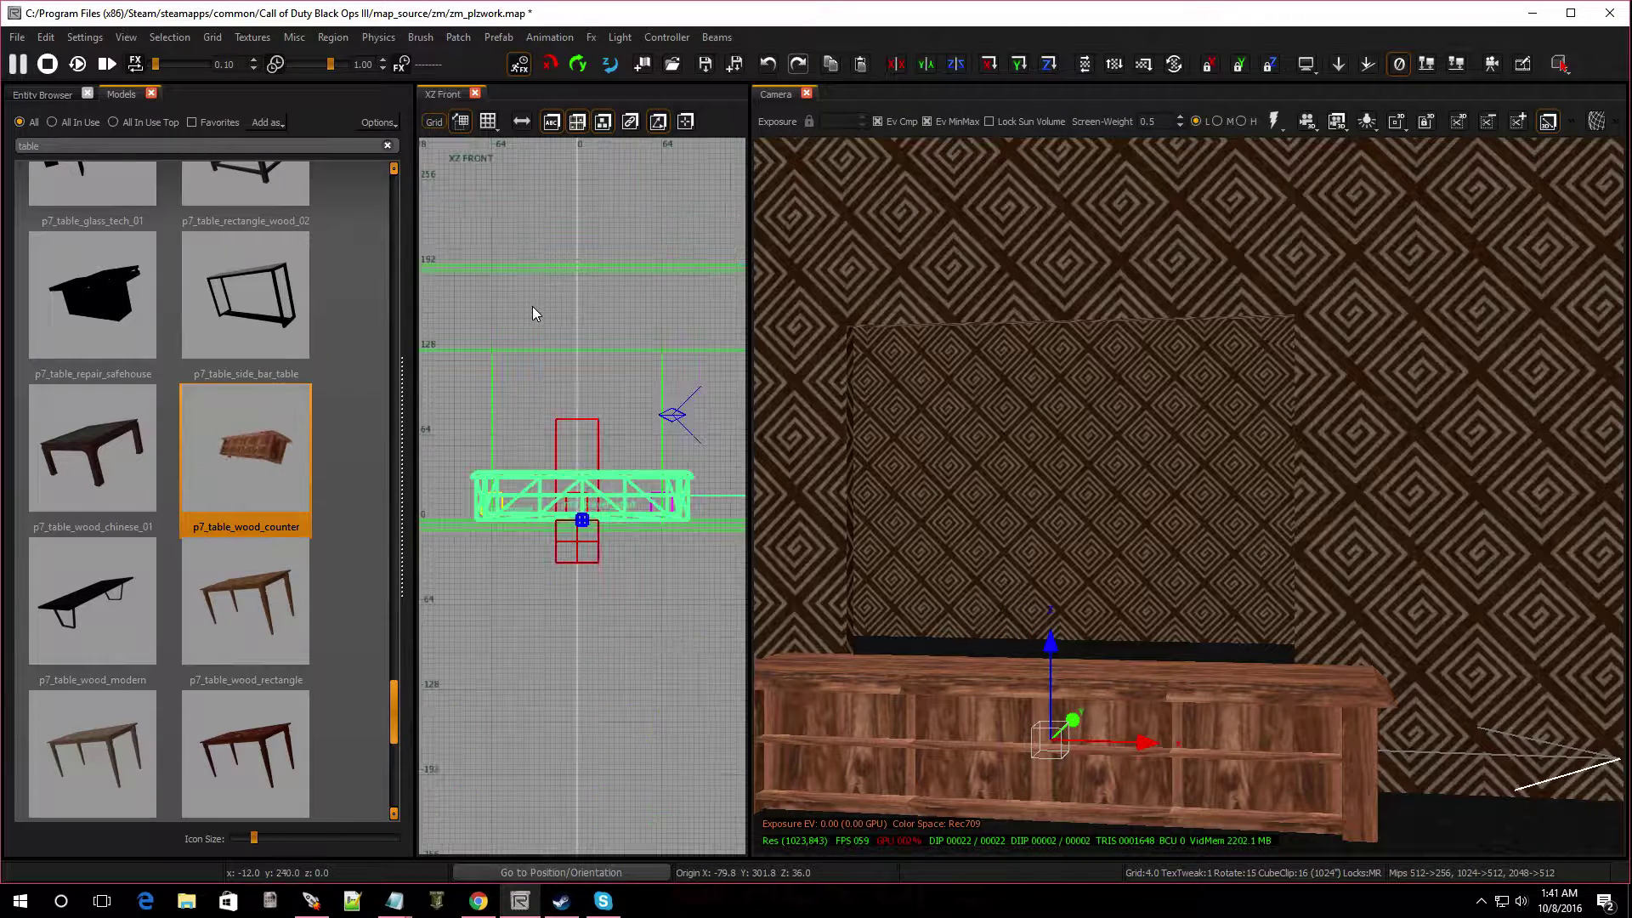
scroll(588, 481, "up", 3)
scroll(588, 481, "down", 2)
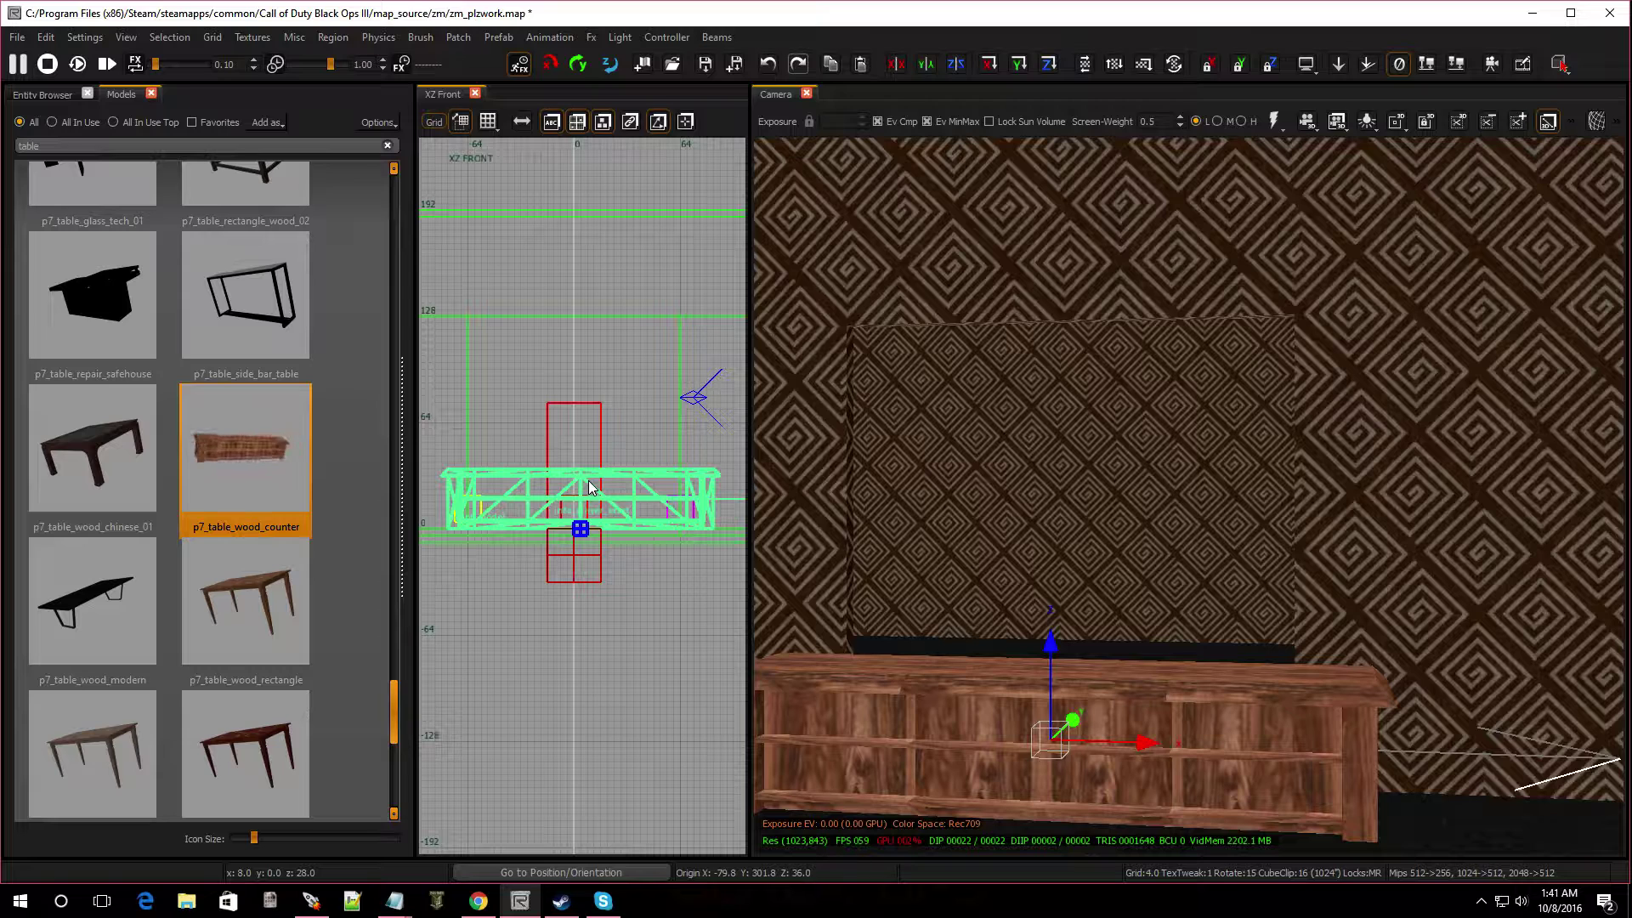
key("space")
left_click_drag(593, 486, 585, 418)
Rotate the upper counter onto its side in the side view, resting it on the lower counter.
key("ctrl+Tab")
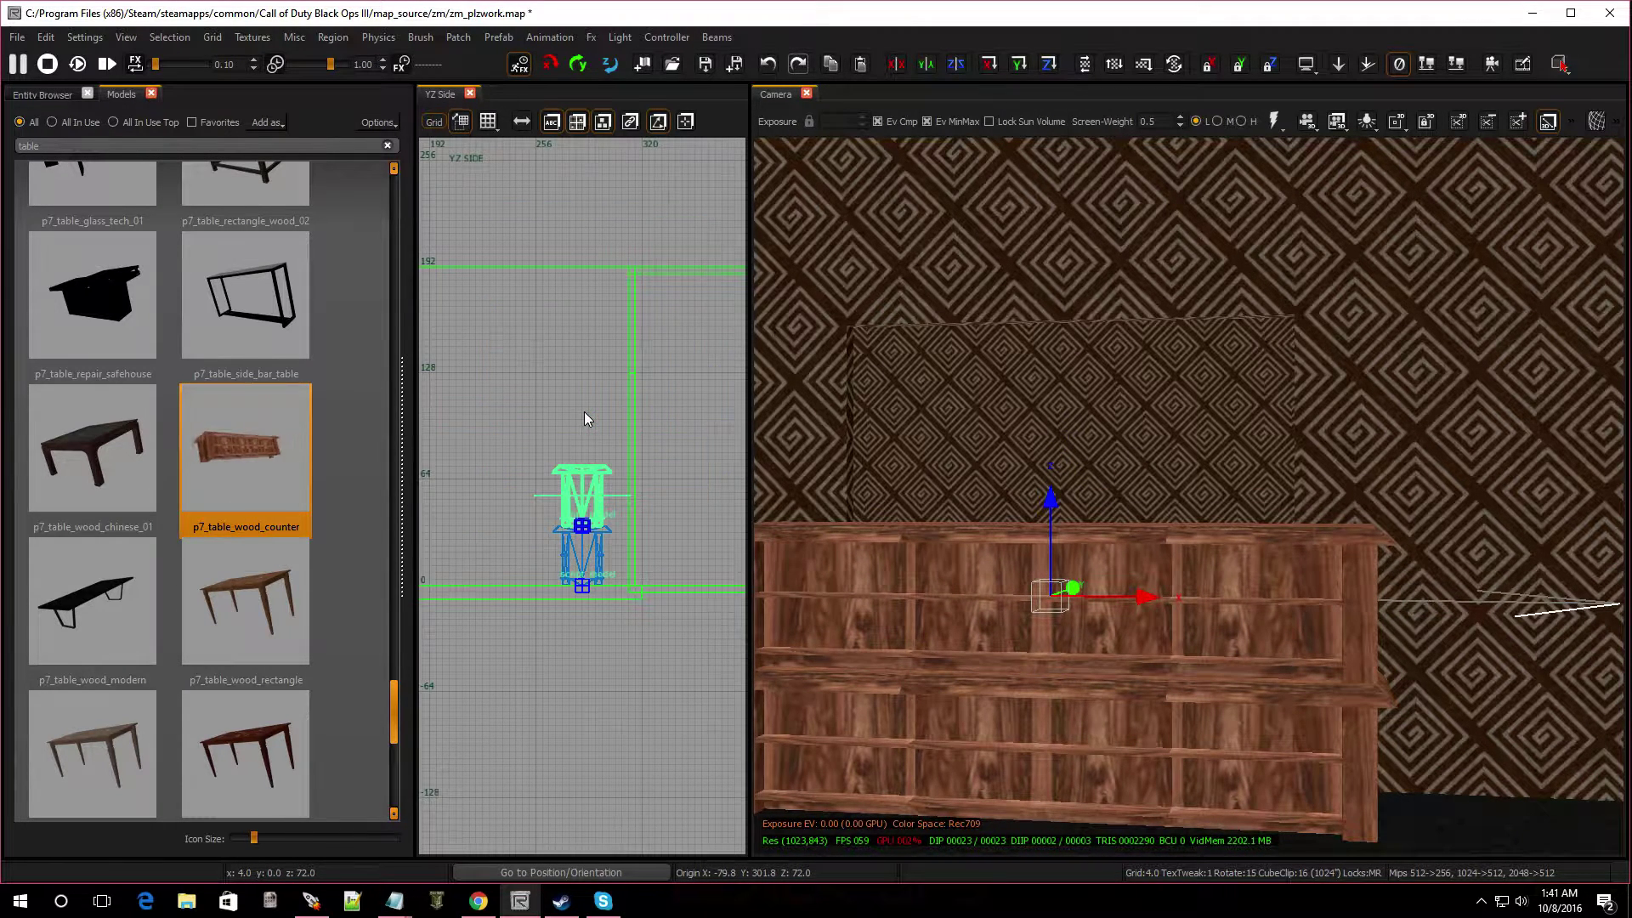
key("r")
left_click_drag(632, 548, 599, 506)
key("r")
key("Escape")
Select both stacked counters and move them together back against the doorway wall.
mouse_move(1175, 686)
right_mouse_down()
mouse_move(1175, 645)
mouse_move(1020, 671)
mouse_move(1171, 674)
right_mouse_up()
left_click(1175, 536)
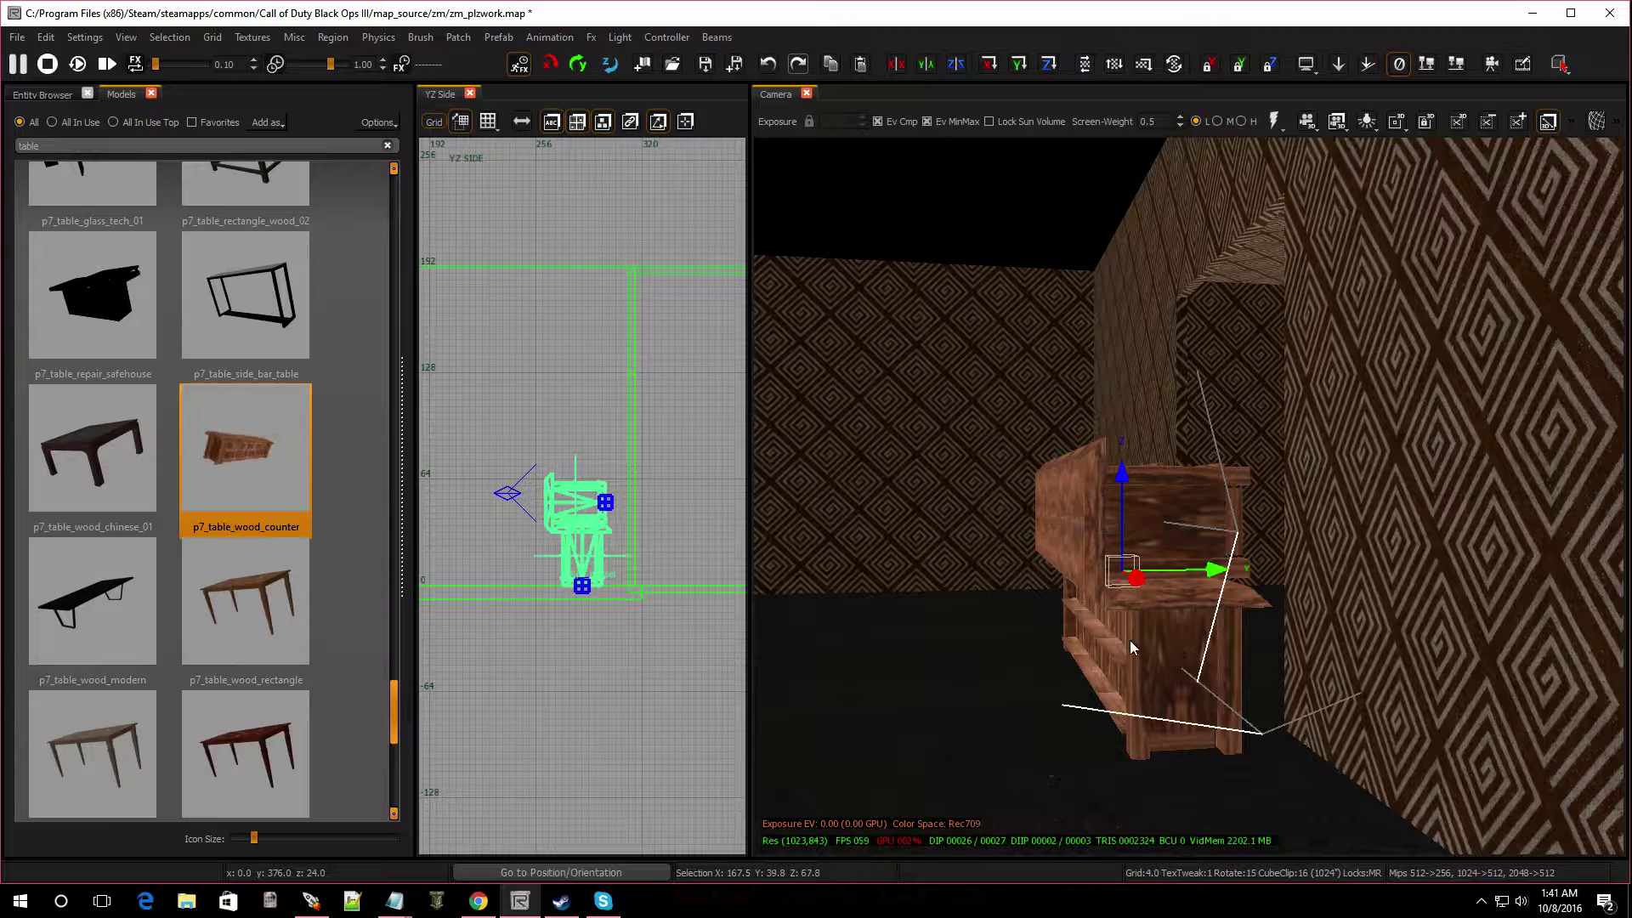
left_click_drag(605, 565, 655, 558)
key("Escape")
Set the targetname of both counter models to "blocker" and clear the selection.
right_click_drag(1110, 604, 1047, 518)
left_click(1044, 517, "shift")
left_click(1038, 660, "shift")
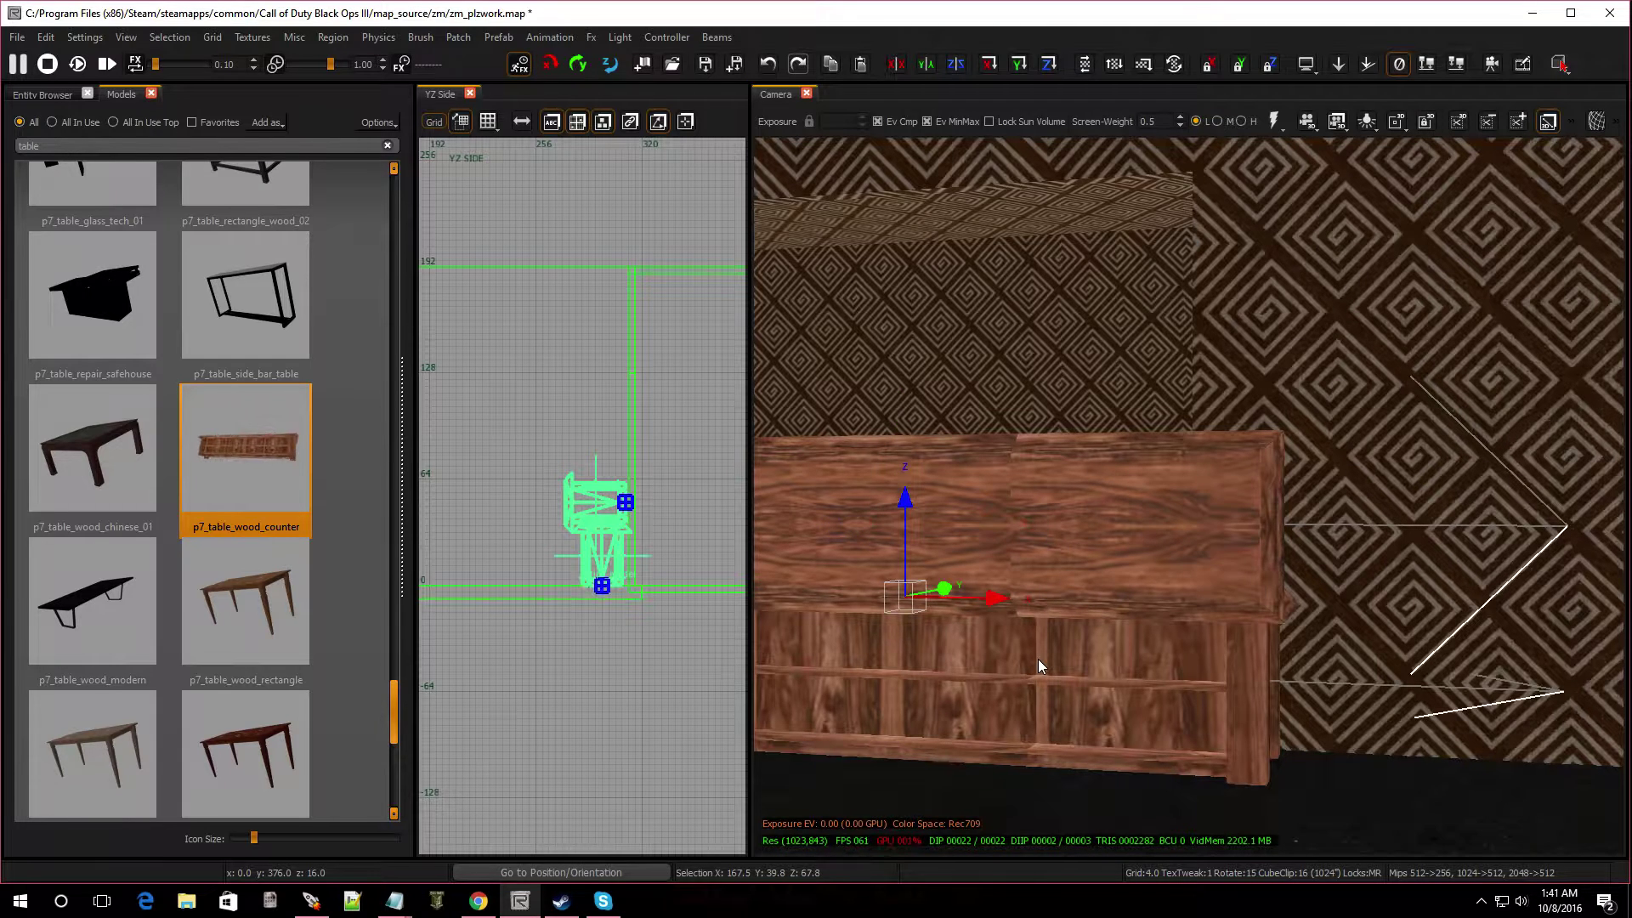
right_click_drag(1038, 659, 952, 660)
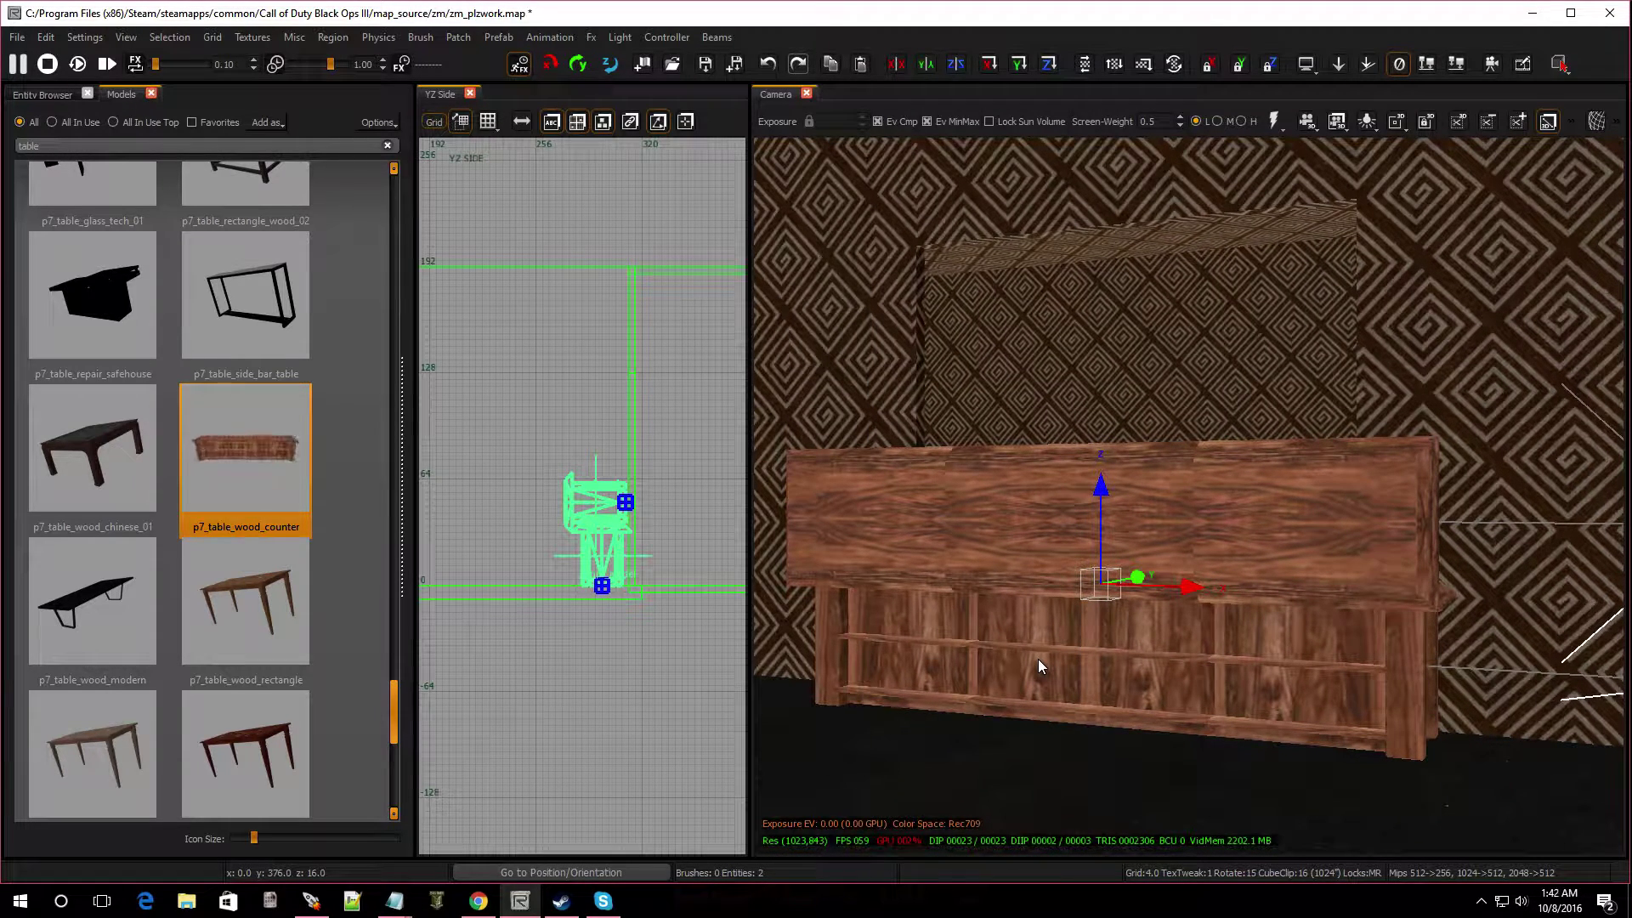
key("n")
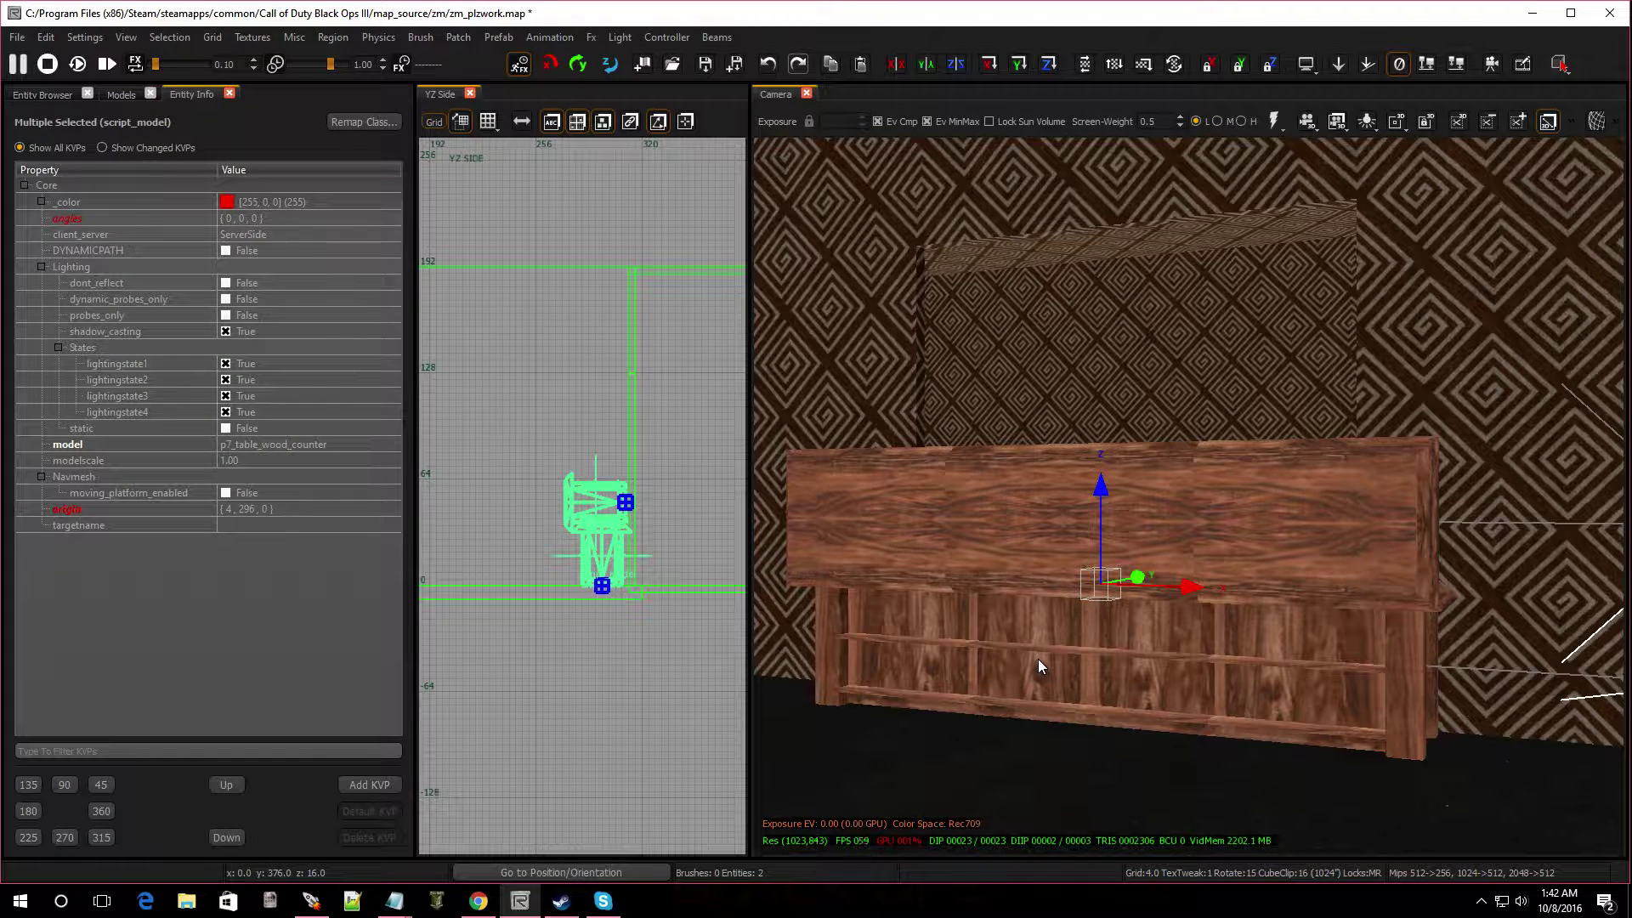
left_click(102, 527)
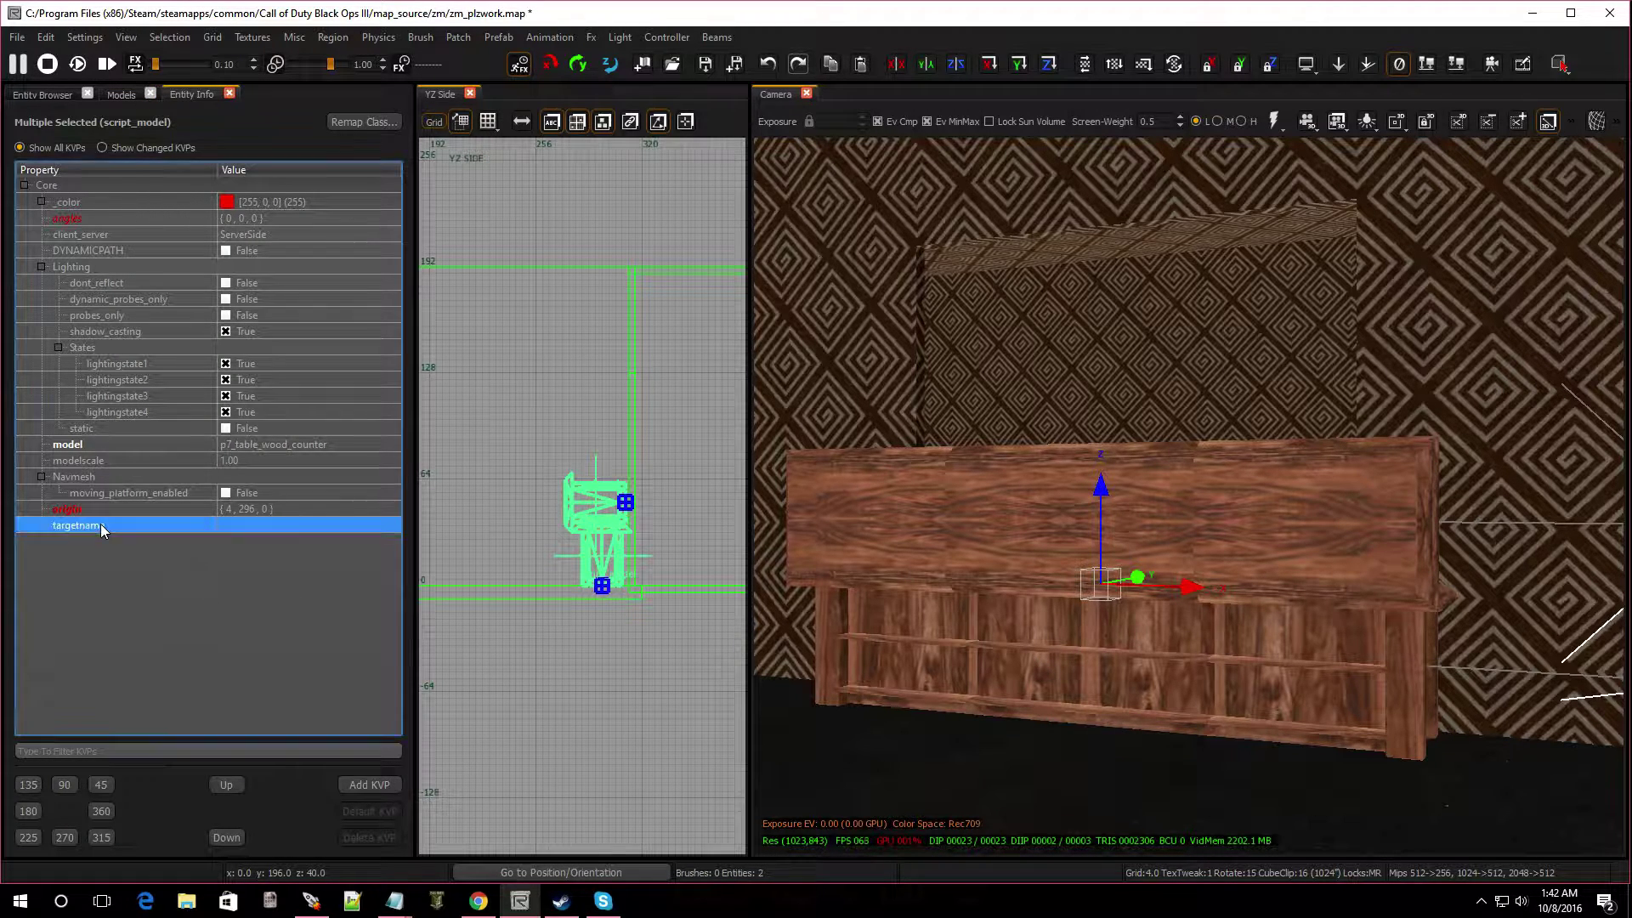
left_click(251, 524)
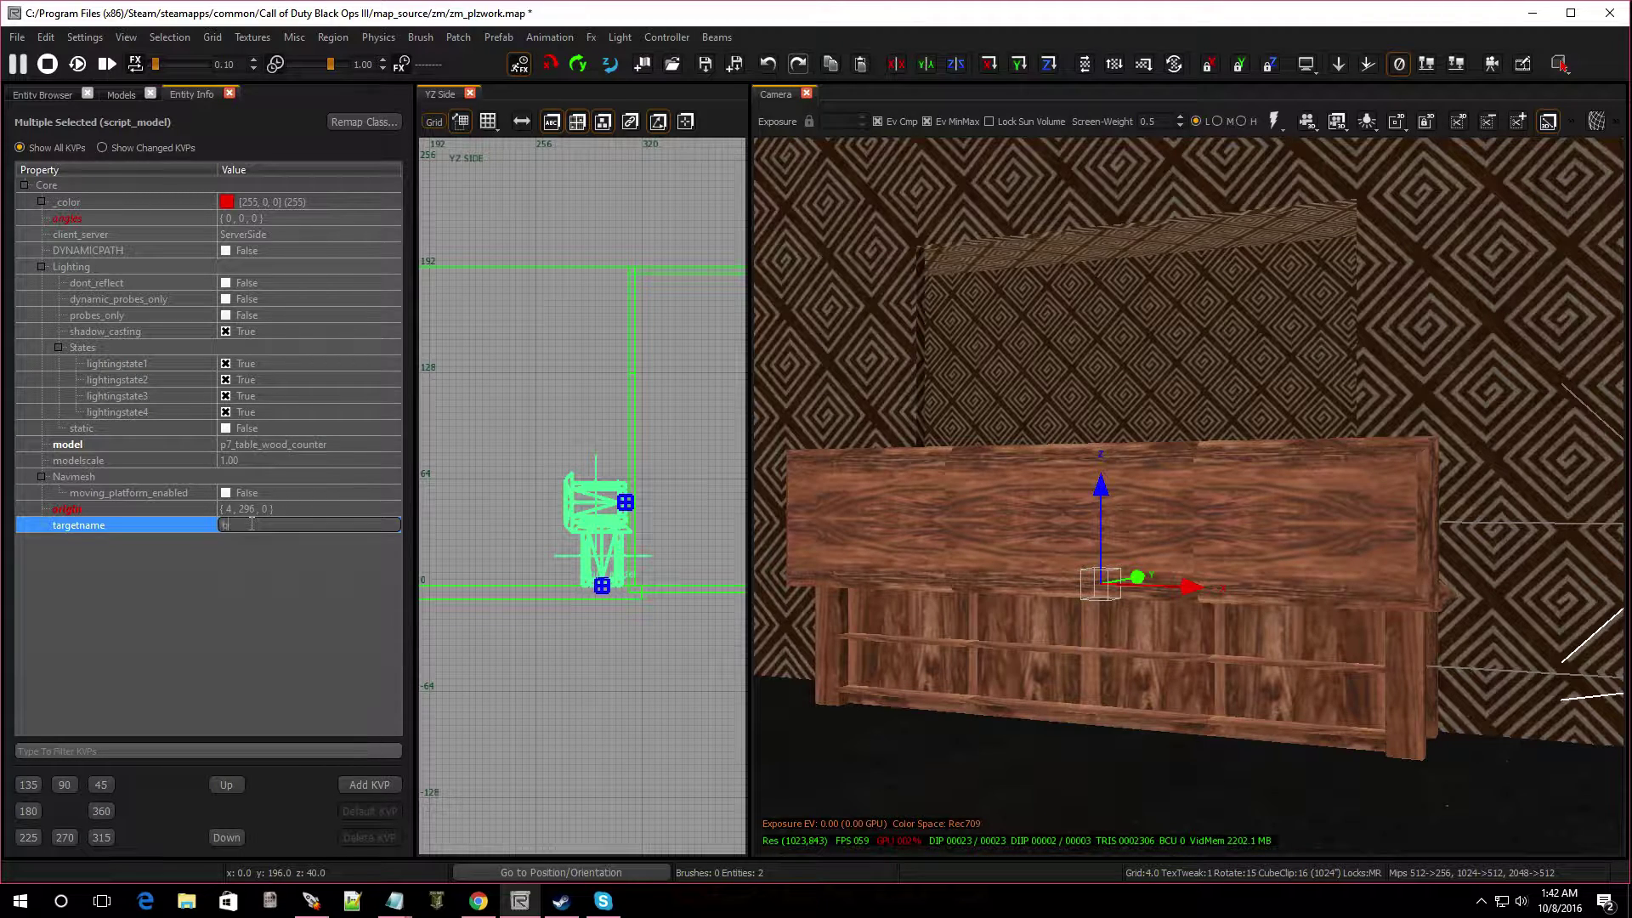
type("blocker")
key("Return")
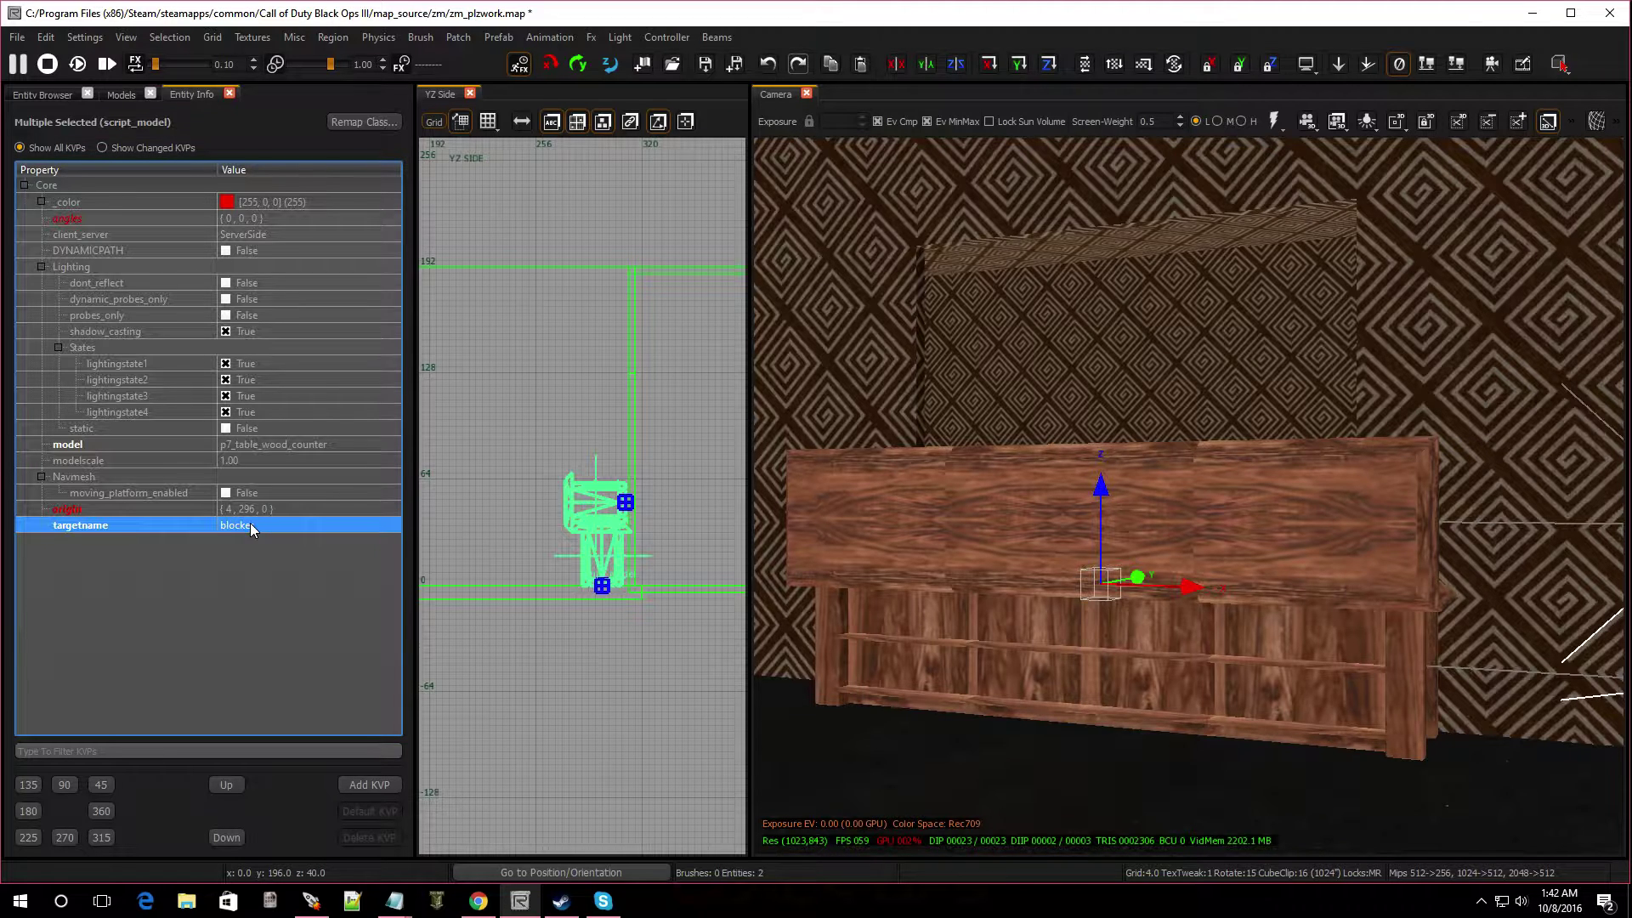
key("Escape")
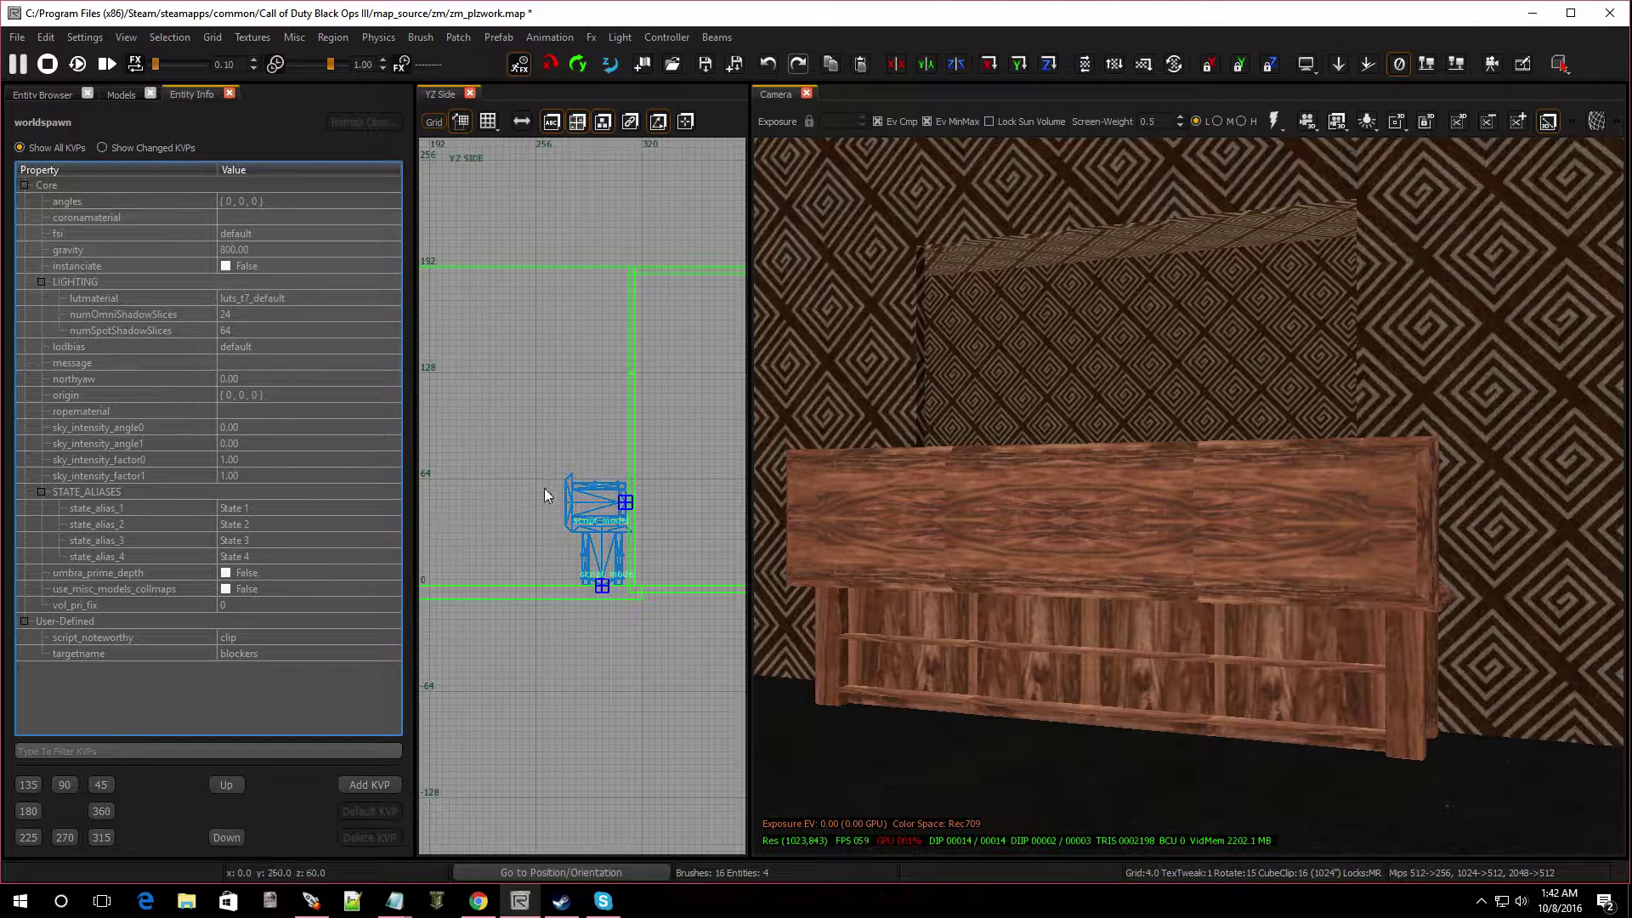
Create a trigger_use volume 68 units high and 32 units deep, stretched along the length of the counters.
left_click(44, 95)
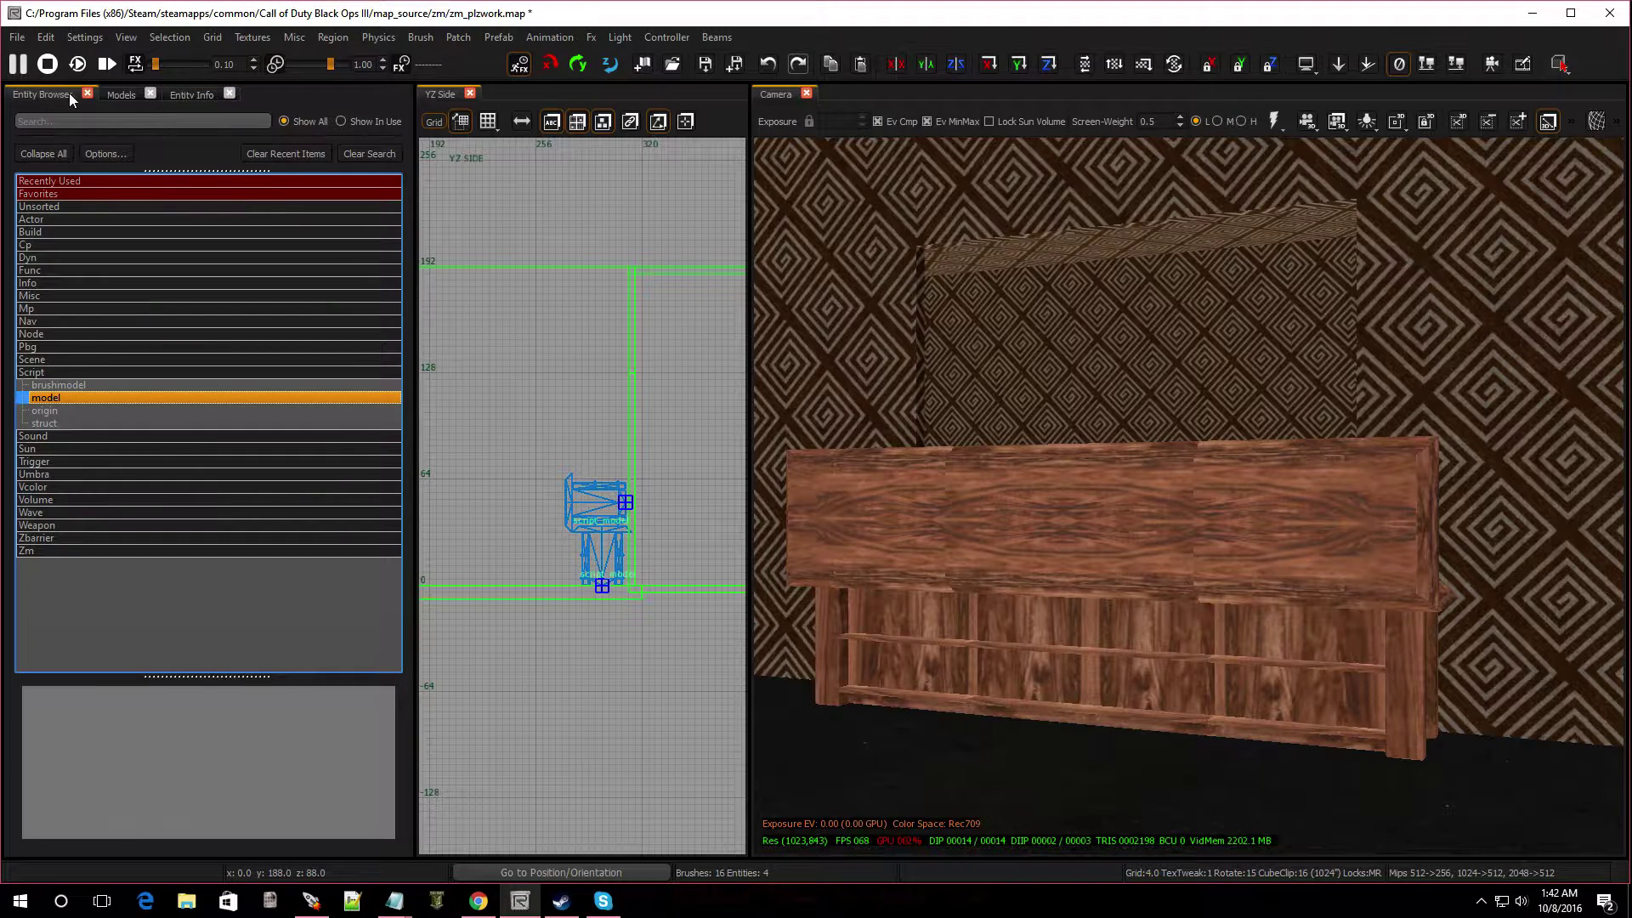
left_click(93, 461)
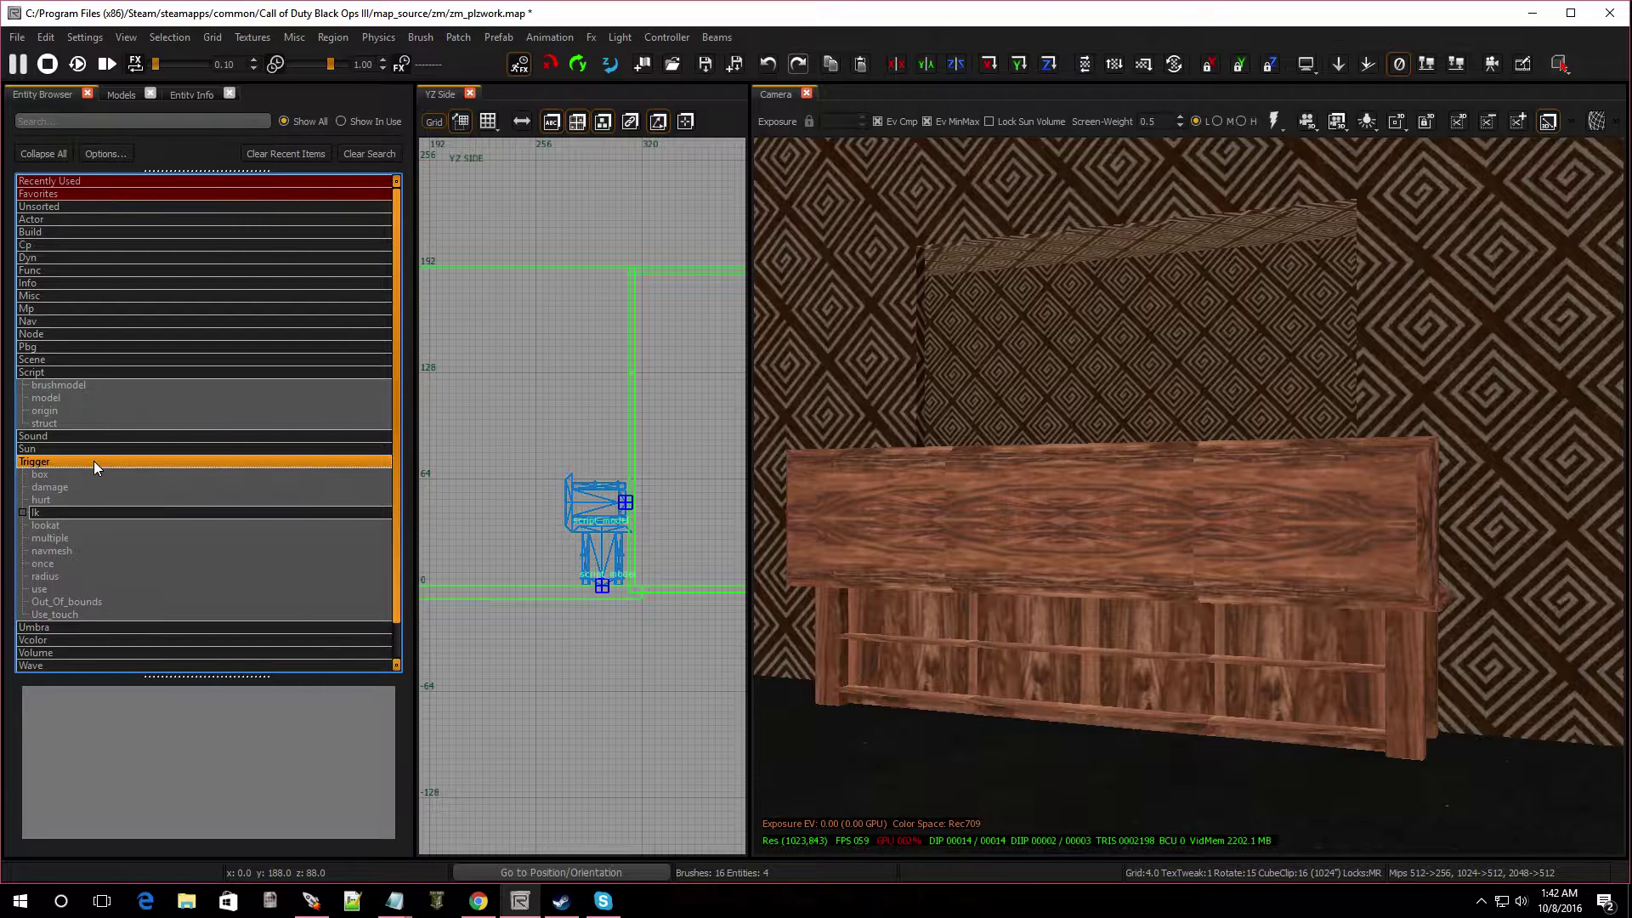
left_click(68, 592)
left_click_drag(976, 731, 1054, 732)
mouse_move(1125, 608)
left_mouse_down()
mouse_move(1115, 542)
mouse_move(1114, 564)
left_mouse_up()
left_click_drag(1003, 585, 904, 569)
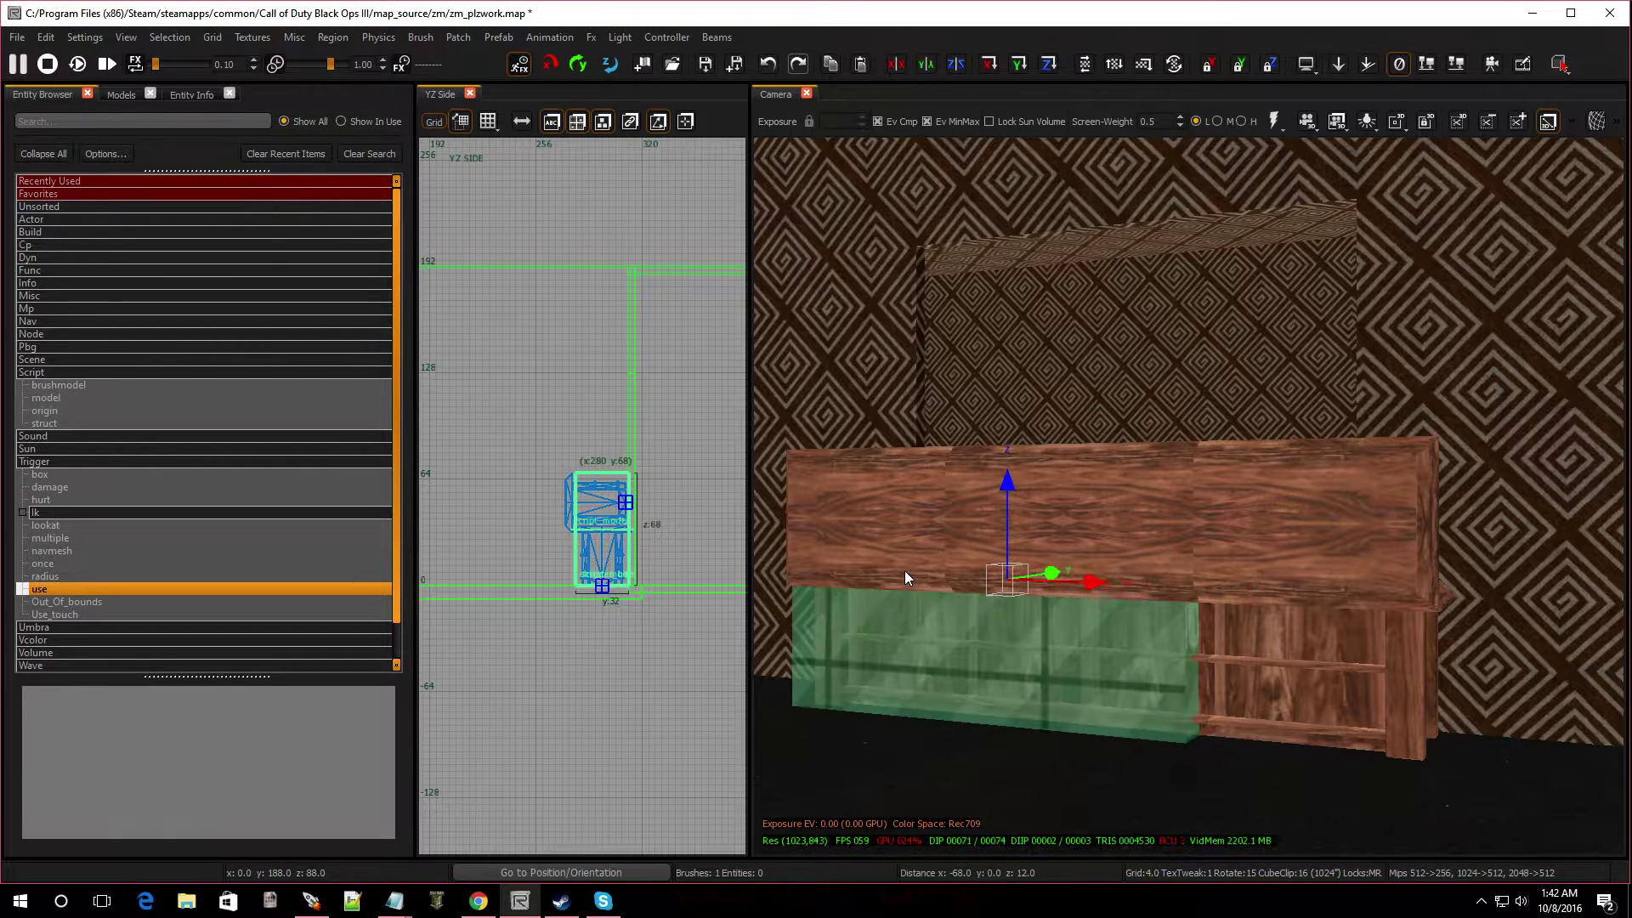
left_click_drag(1168, 606, 1289, 623)
Thin the trigger volume to 8 units deep and place it just in front of the counters.
left_click_drag(551, 554, 522, 532)
left_click_drag(646, 533, 589, 526)
right_click_drag(1083, 594, 1083, 594)
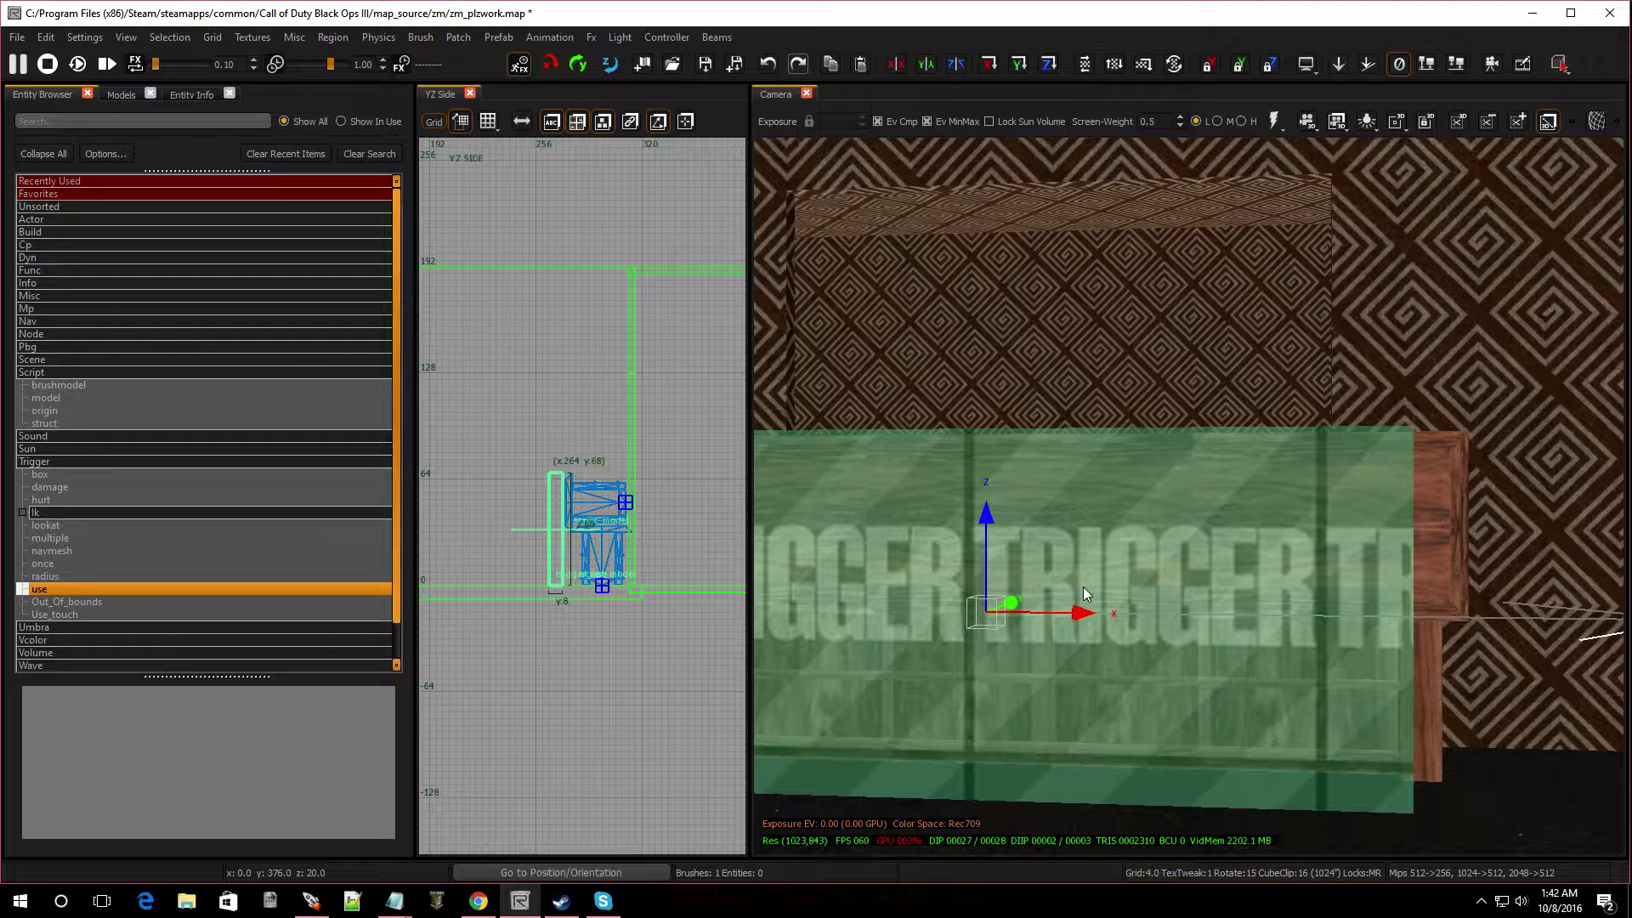
Set the trigger's targetname to "zombie_debris" and clear the selection.
key("n")
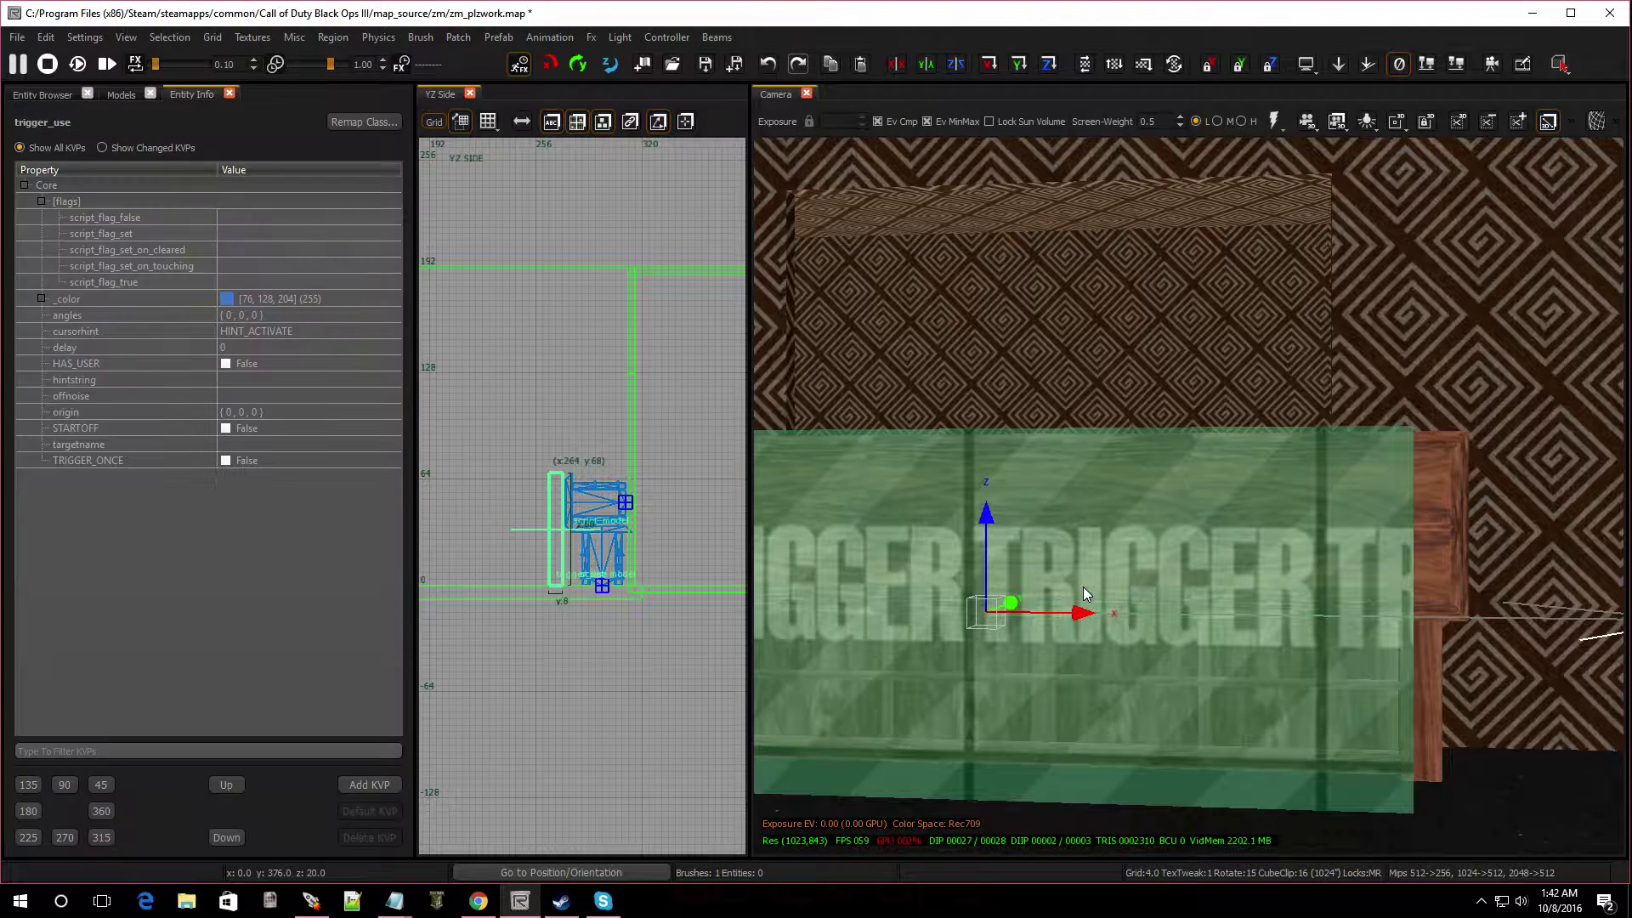
left_click(282, 443)
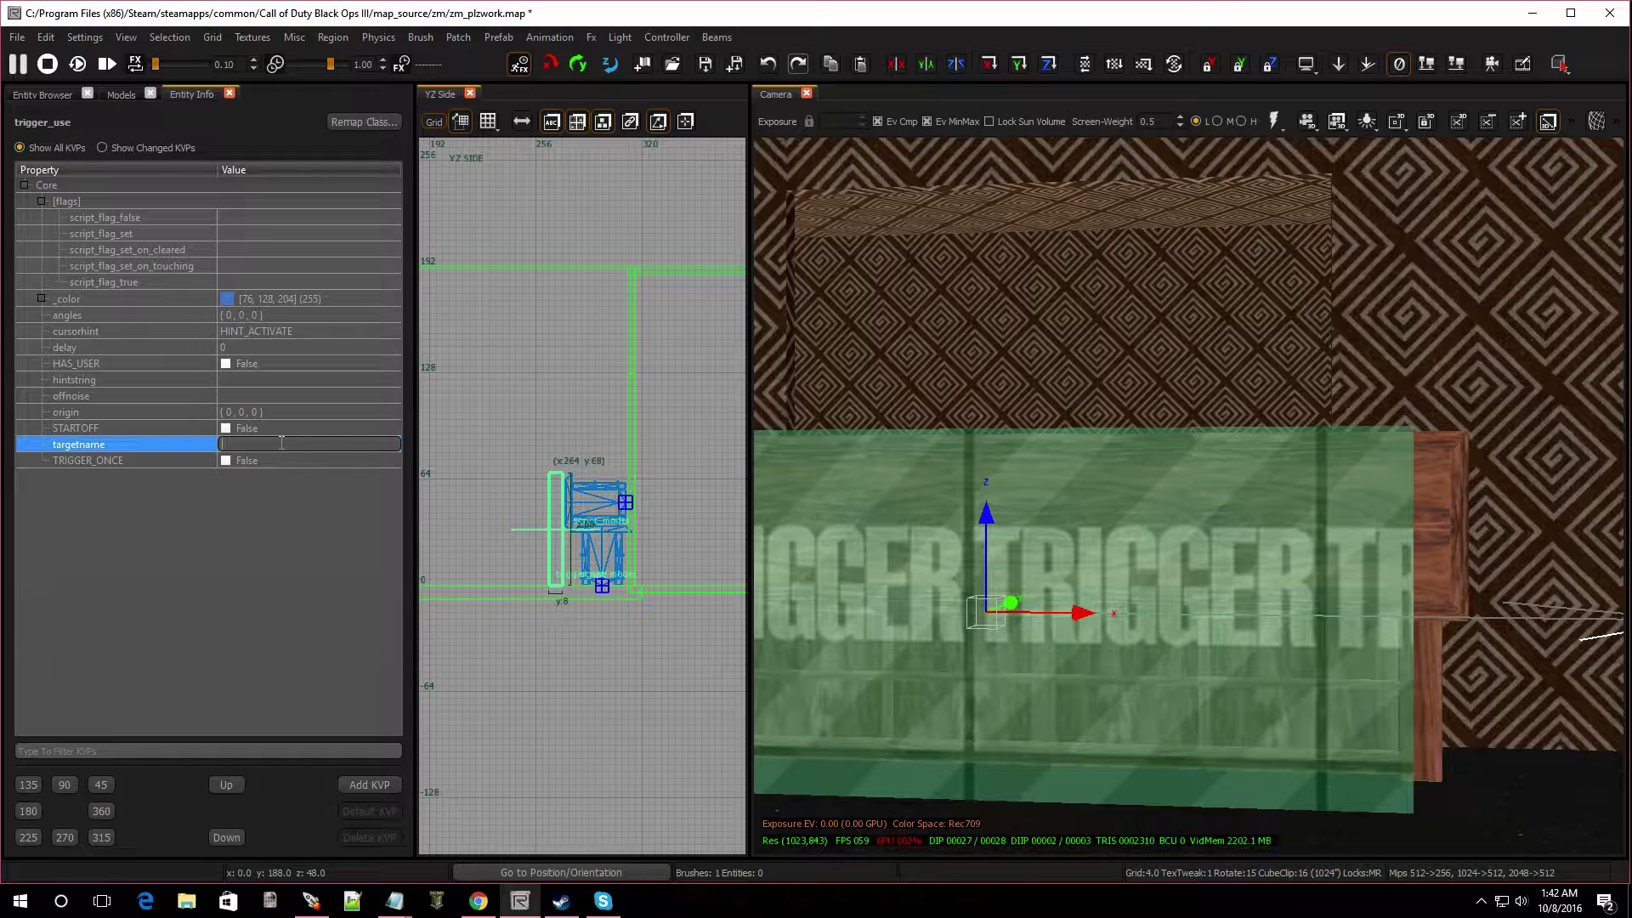
type("zombie_debris")
key("Return")
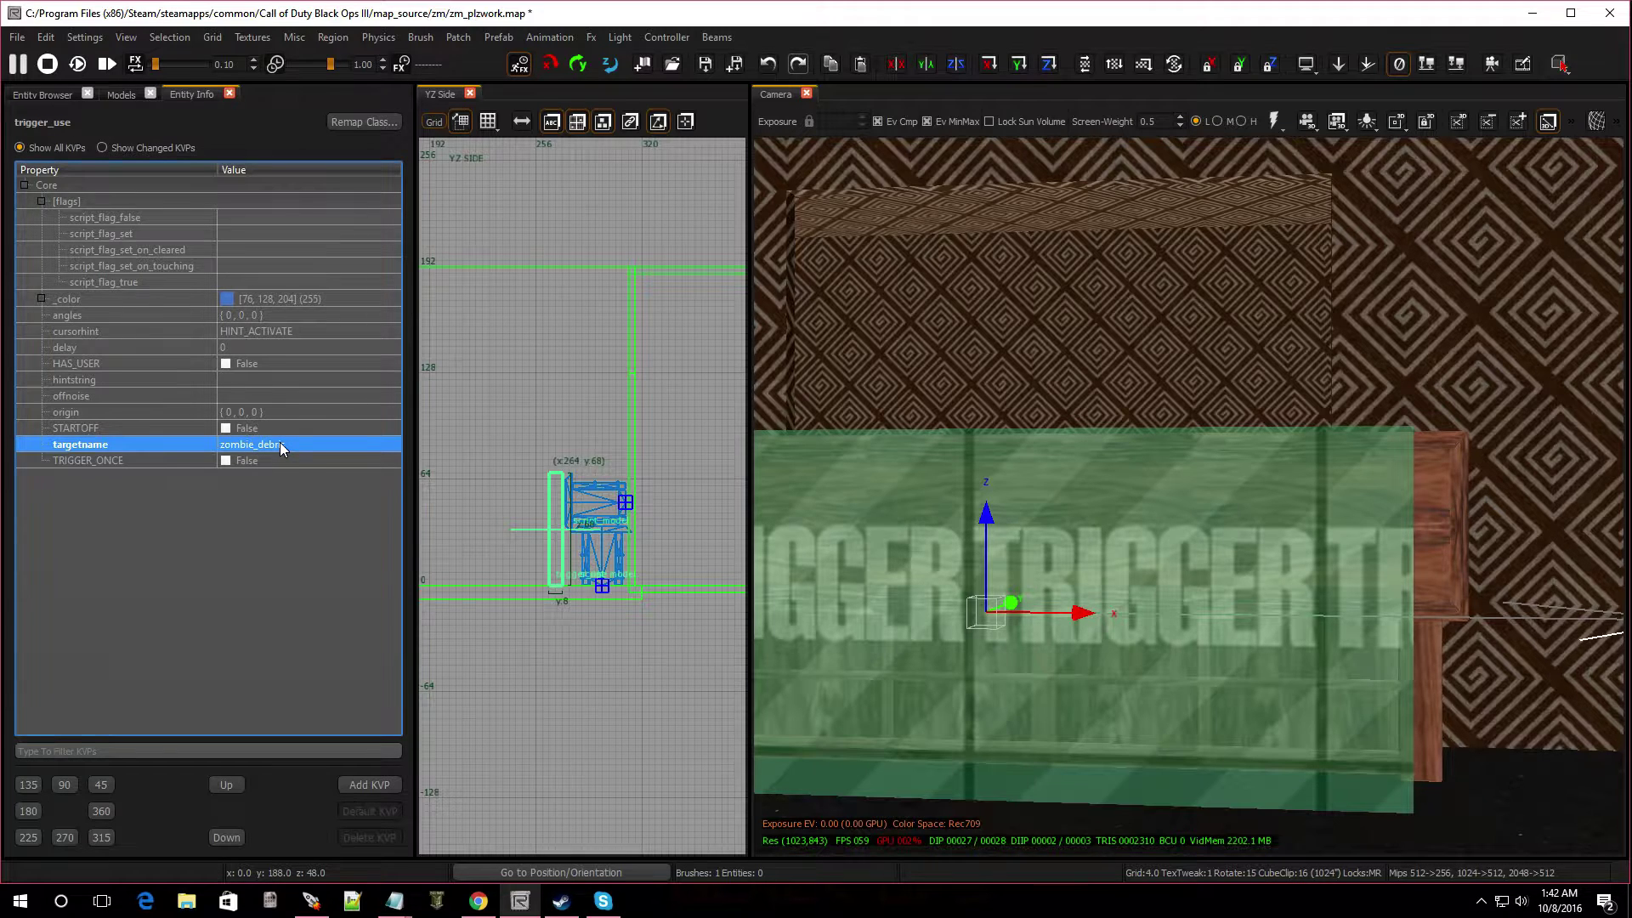
key("Escape")
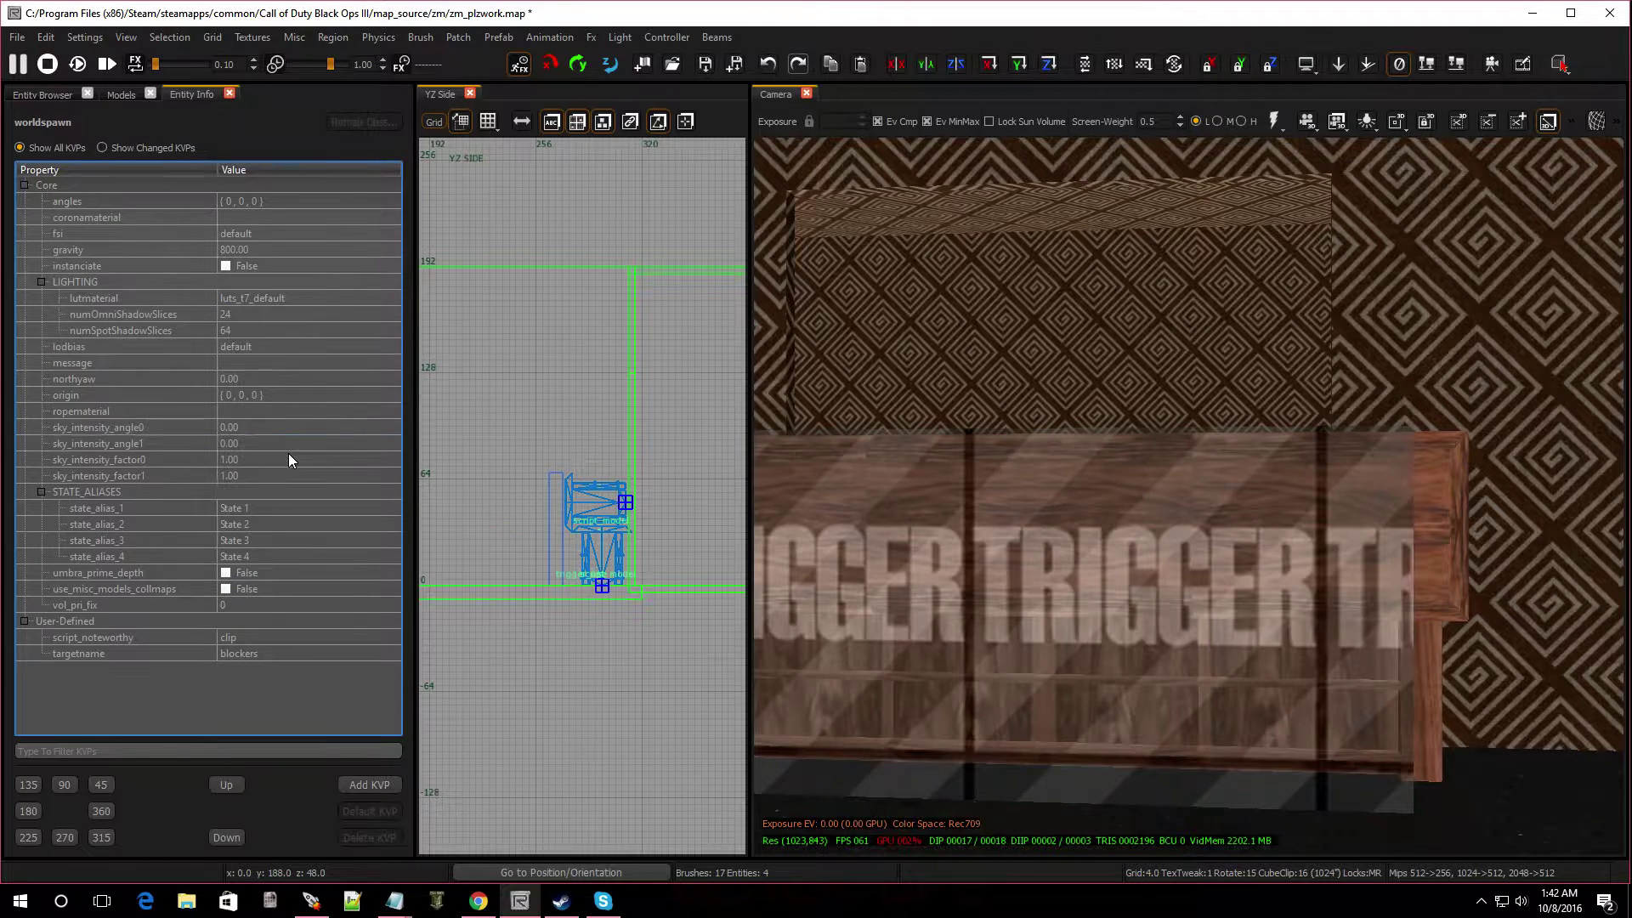
Add a zombie_cost property with the value 100 to the use trigger and clear the selection.
left_click(381, 788)
left_click(842, 608)
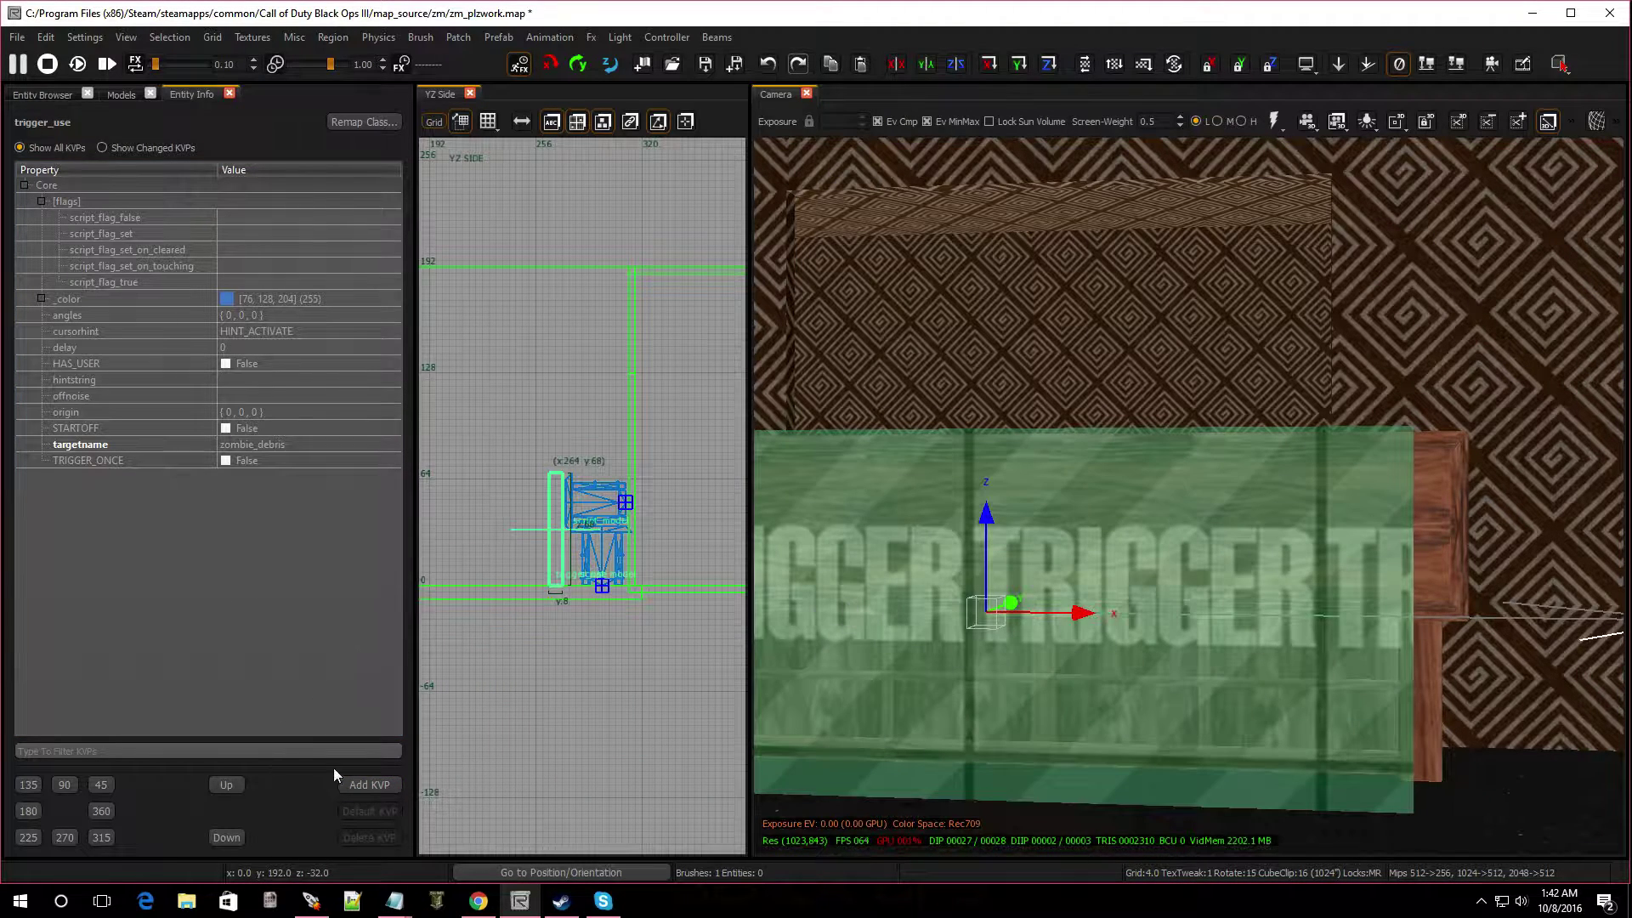
left_click(359, 784)
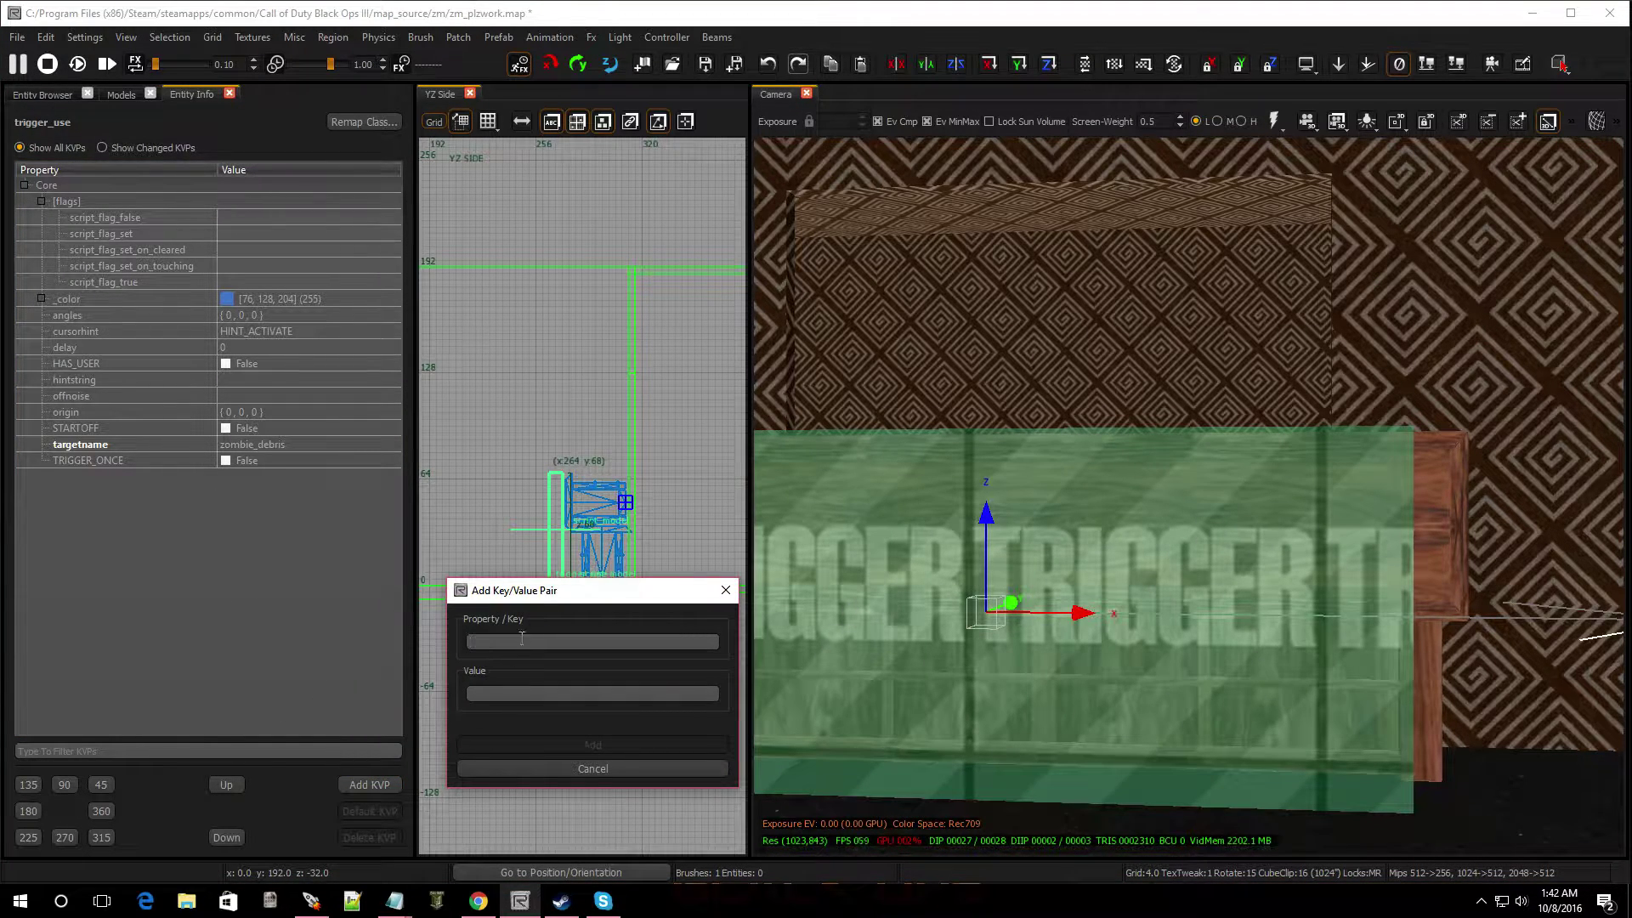
type("zom")
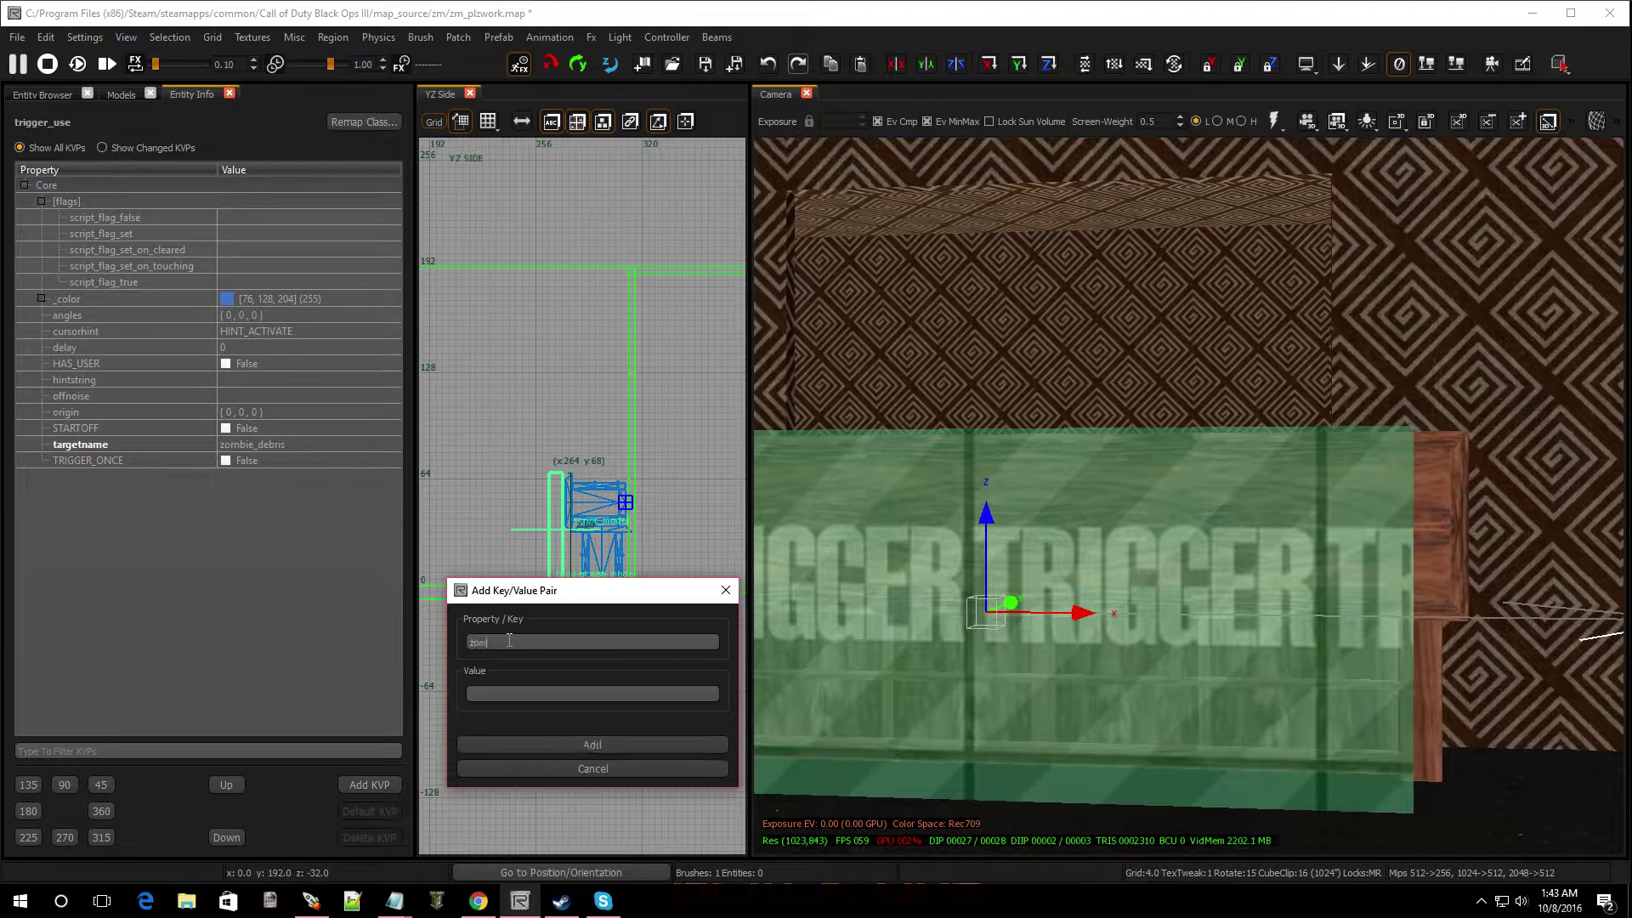
type("bie_cost")
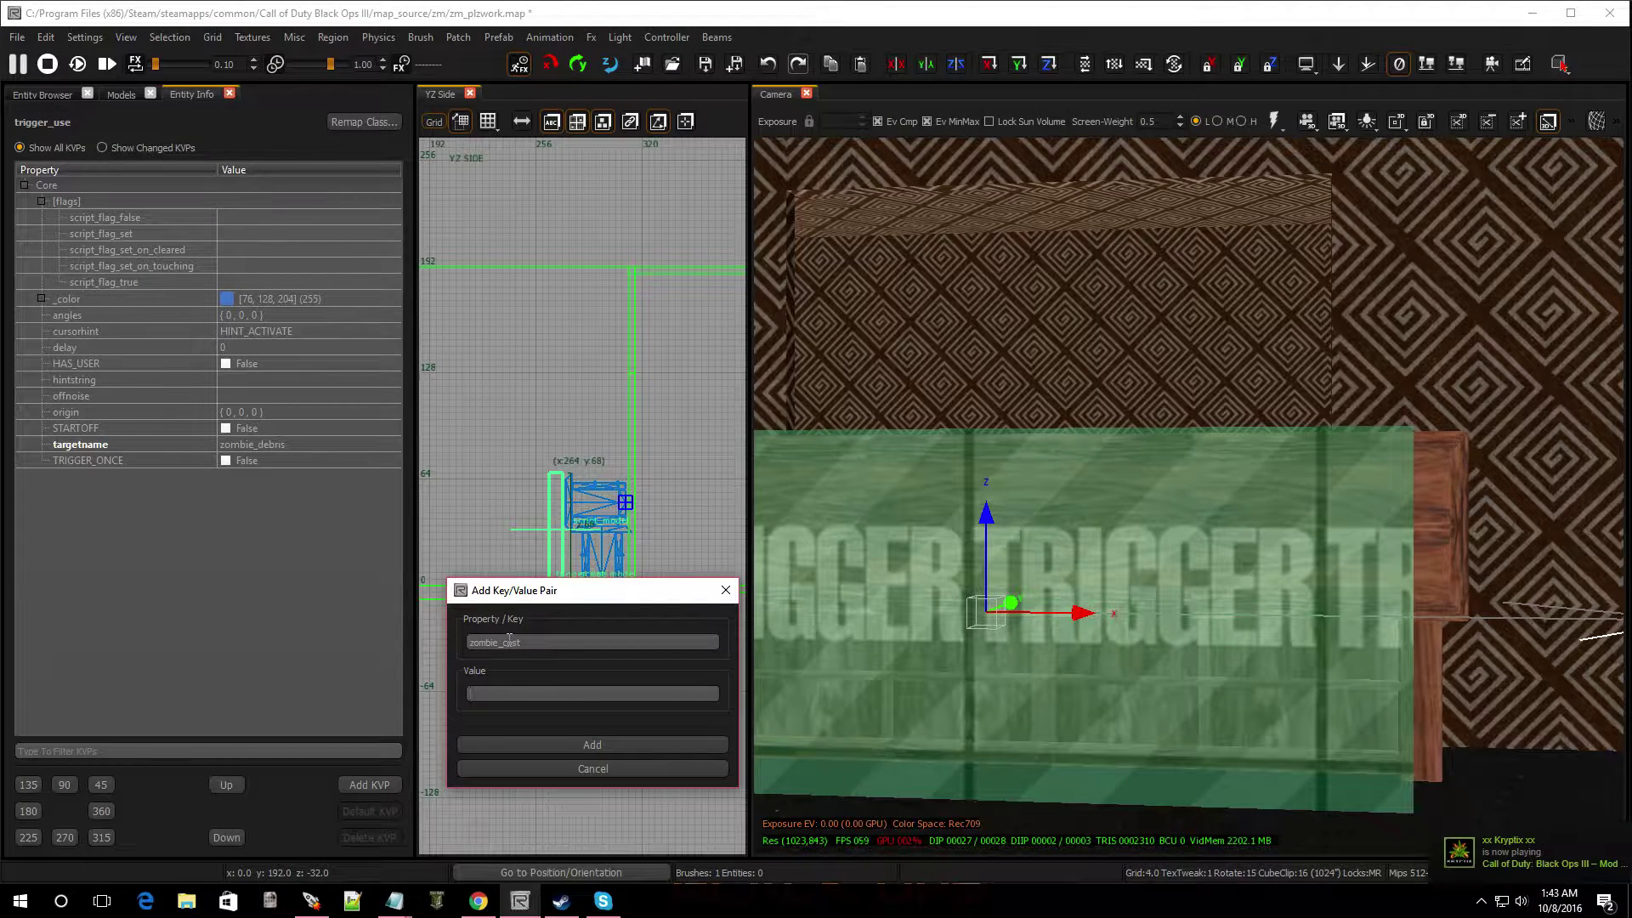
type("100")
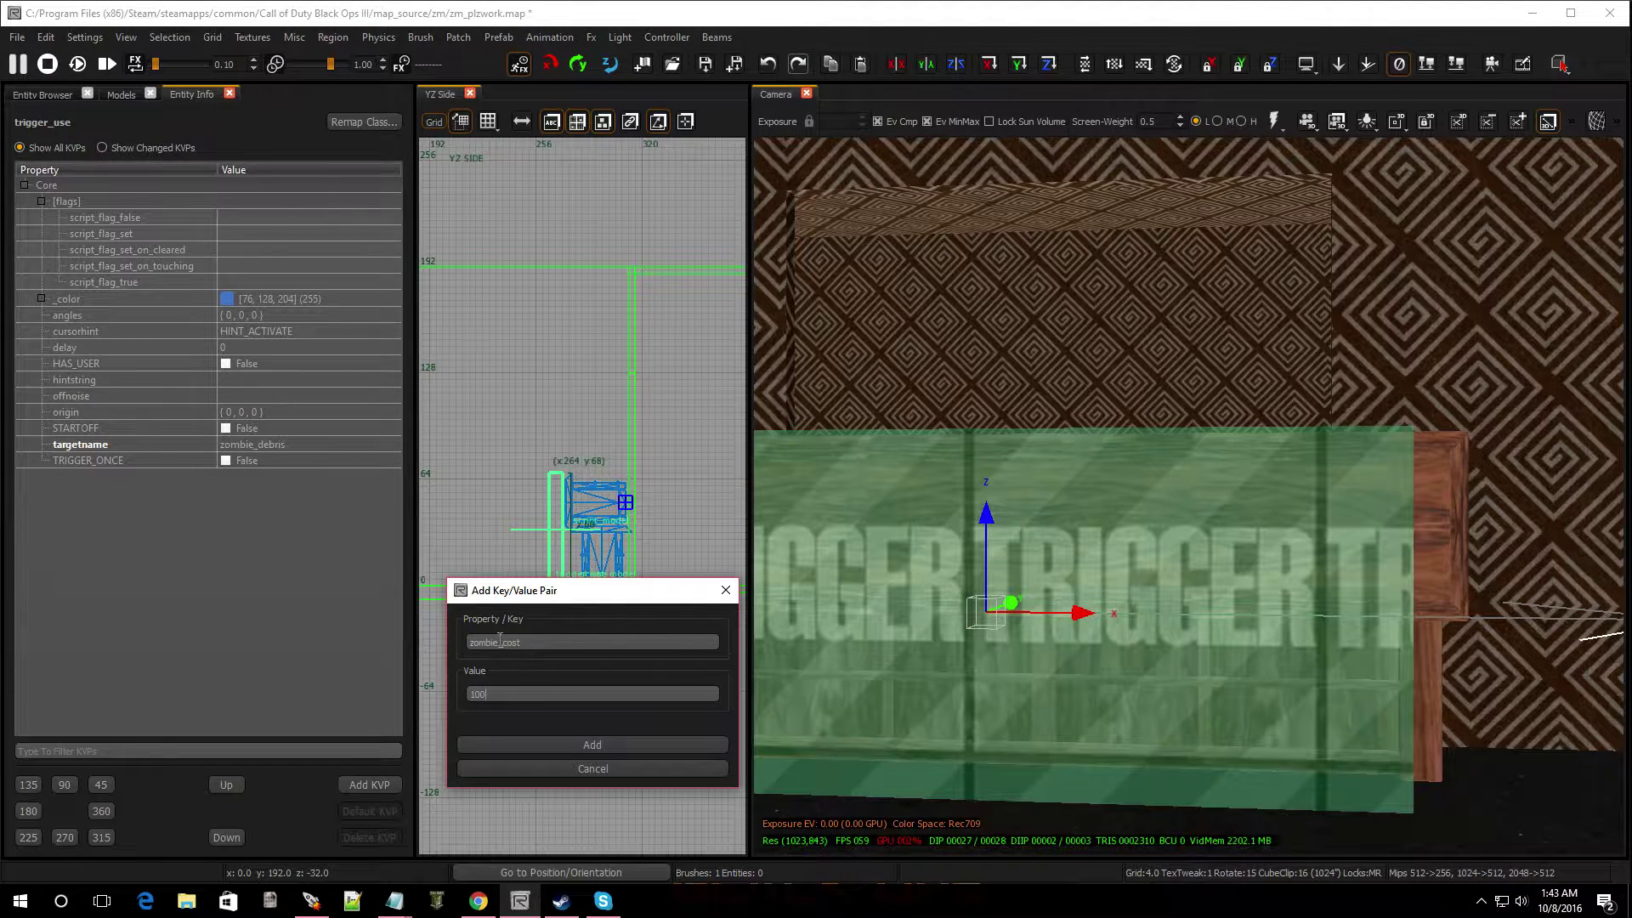
left_click(592, 746)
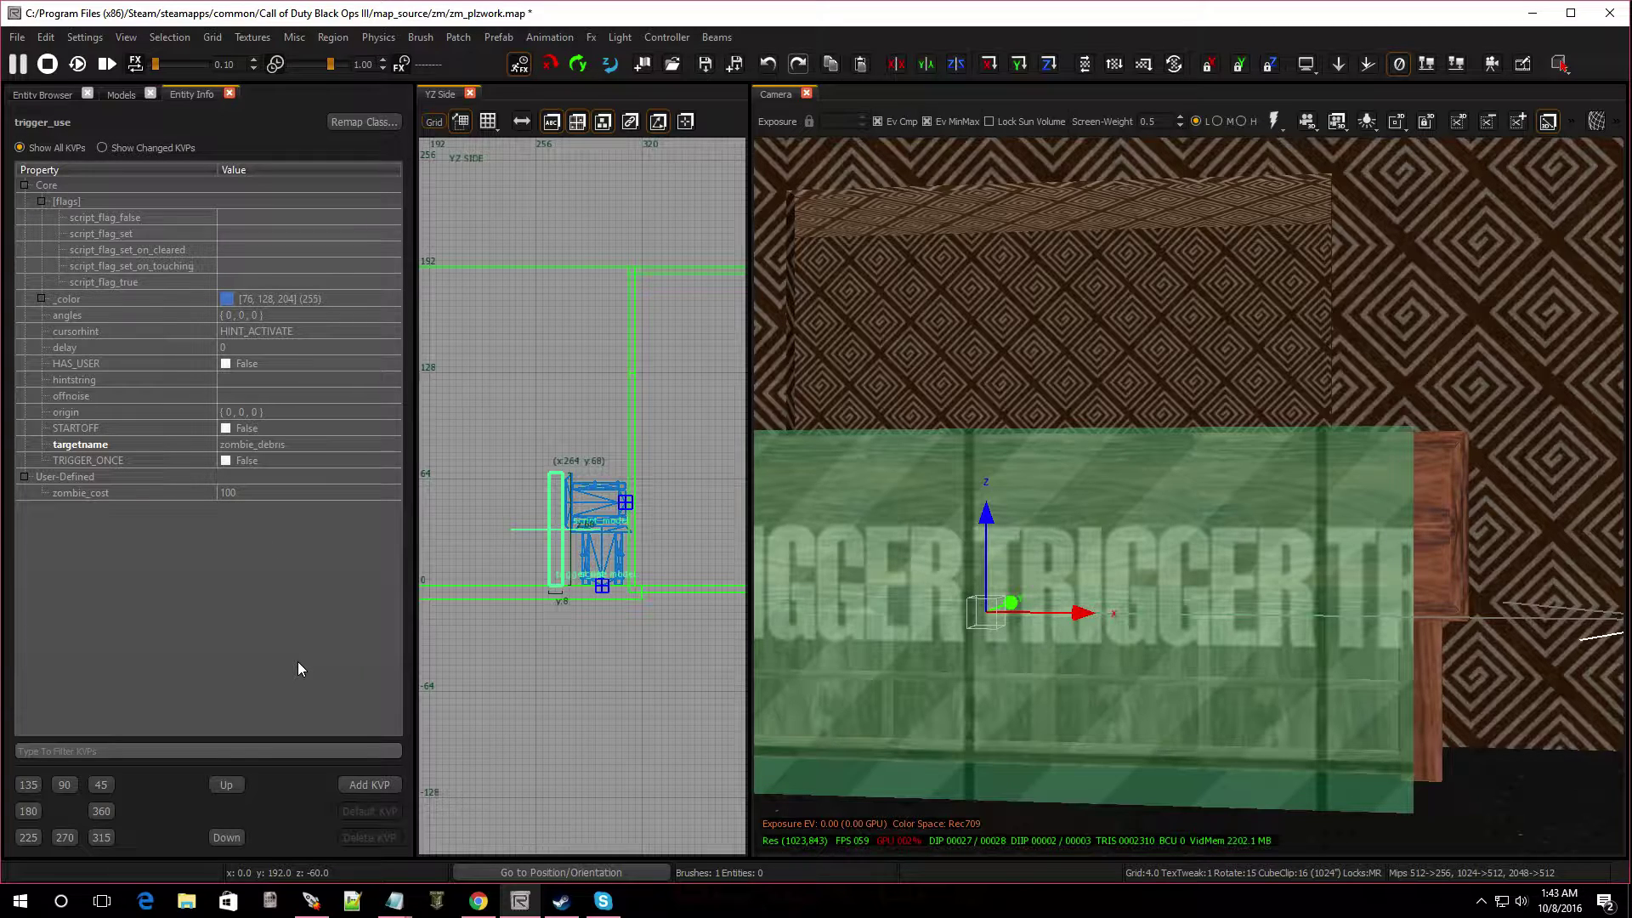
key("Escape")
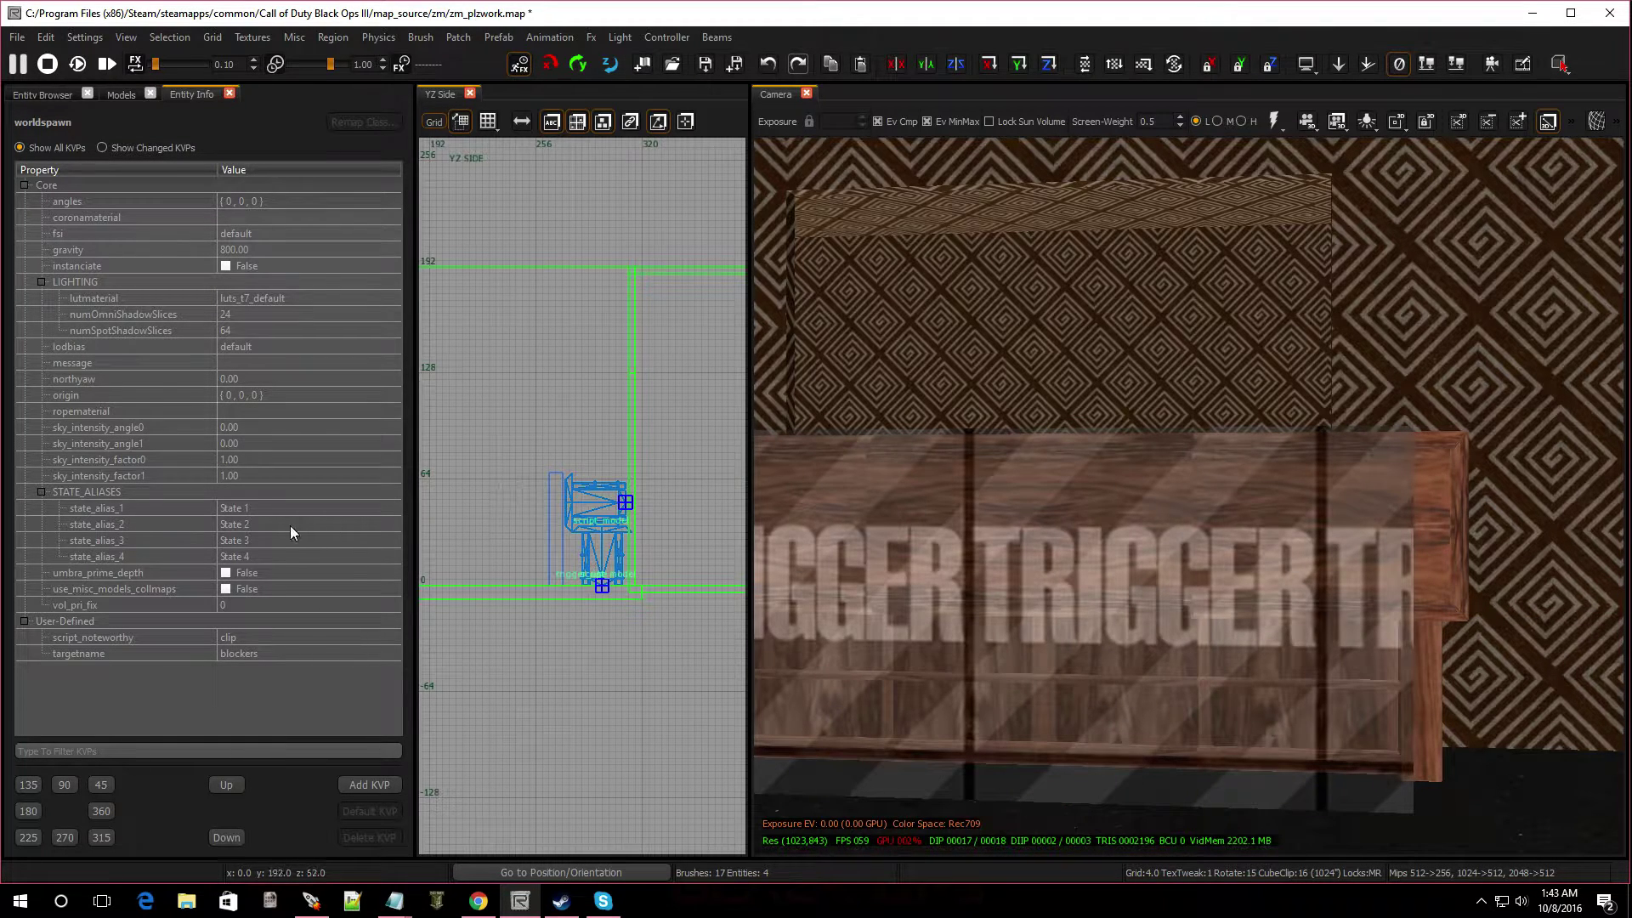
Draw a brush about 184 units long, 32 deep and 68 high around the counter models.
key("ctrl+Tab")
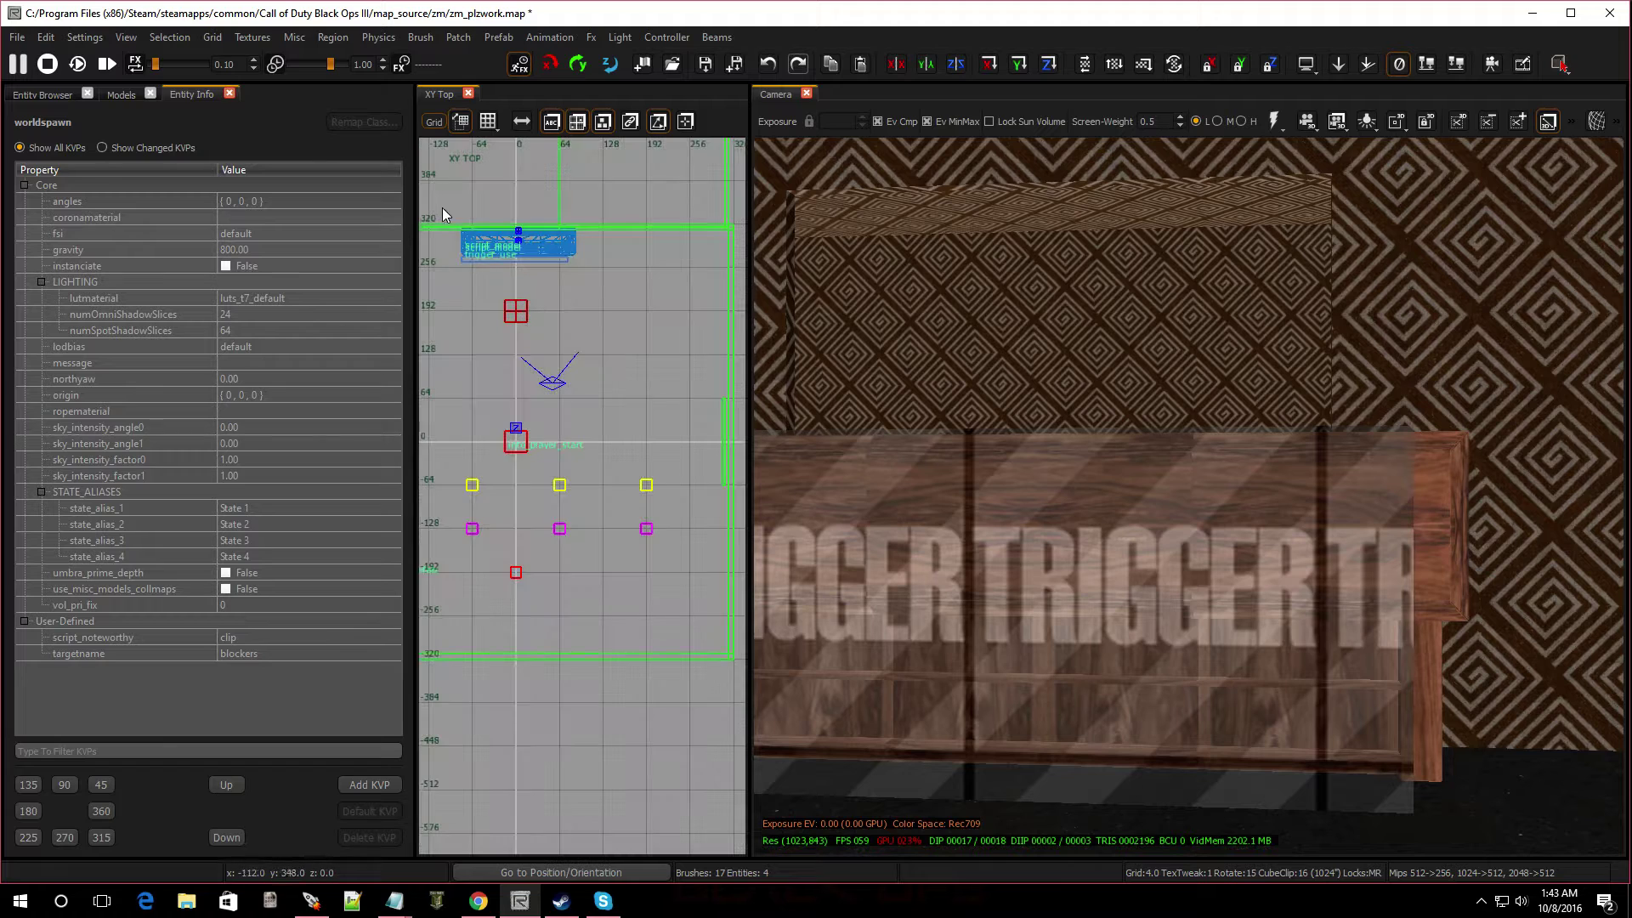
scroll(436, 236, "up", 5)
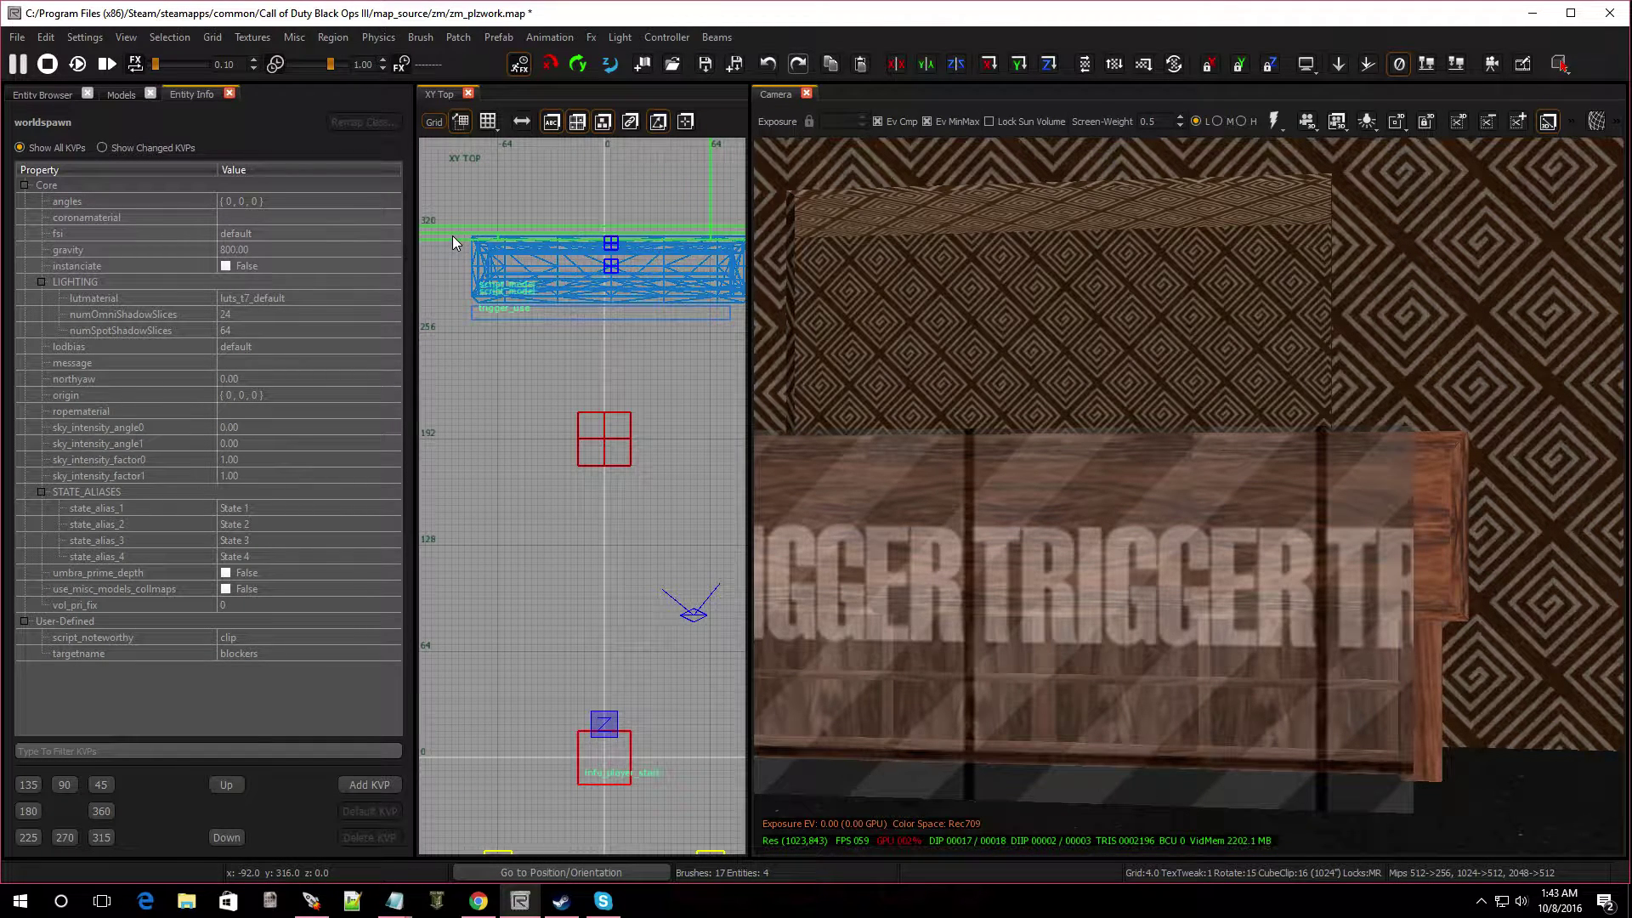
mouse_move(461, 243)
left_mouse_down()
mouse_move(509, 300)
mouse_move(740, 286)
mouse_move(543, 289)
left_mouse_up()
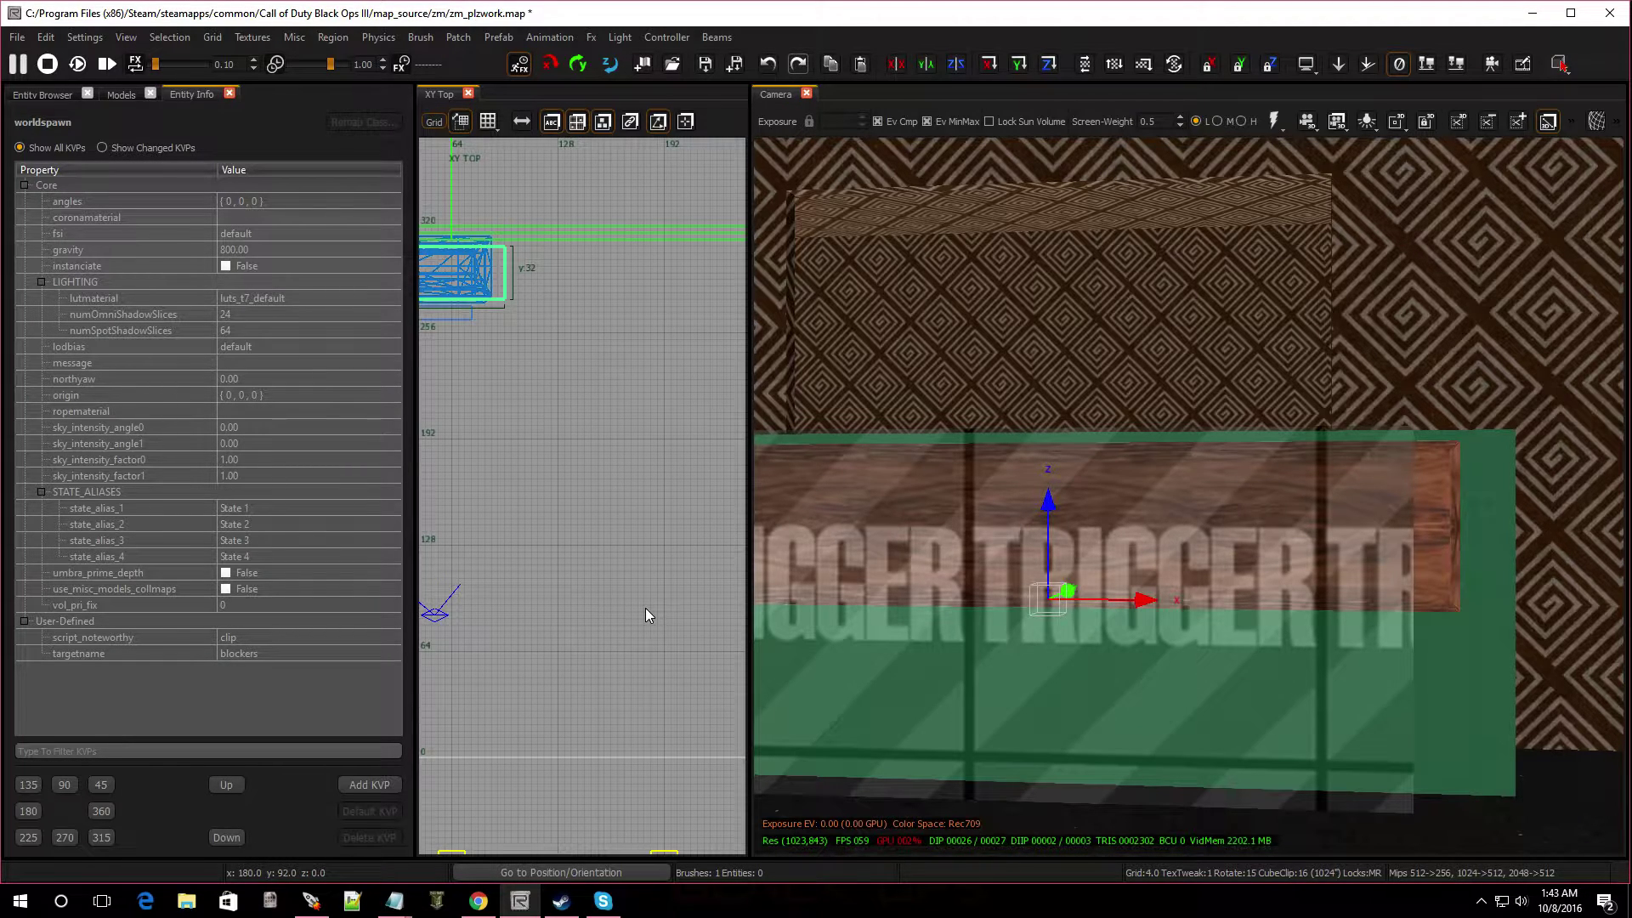
Search all textures for "clip" and apply the plain clip texture to the new brush.
key("t")
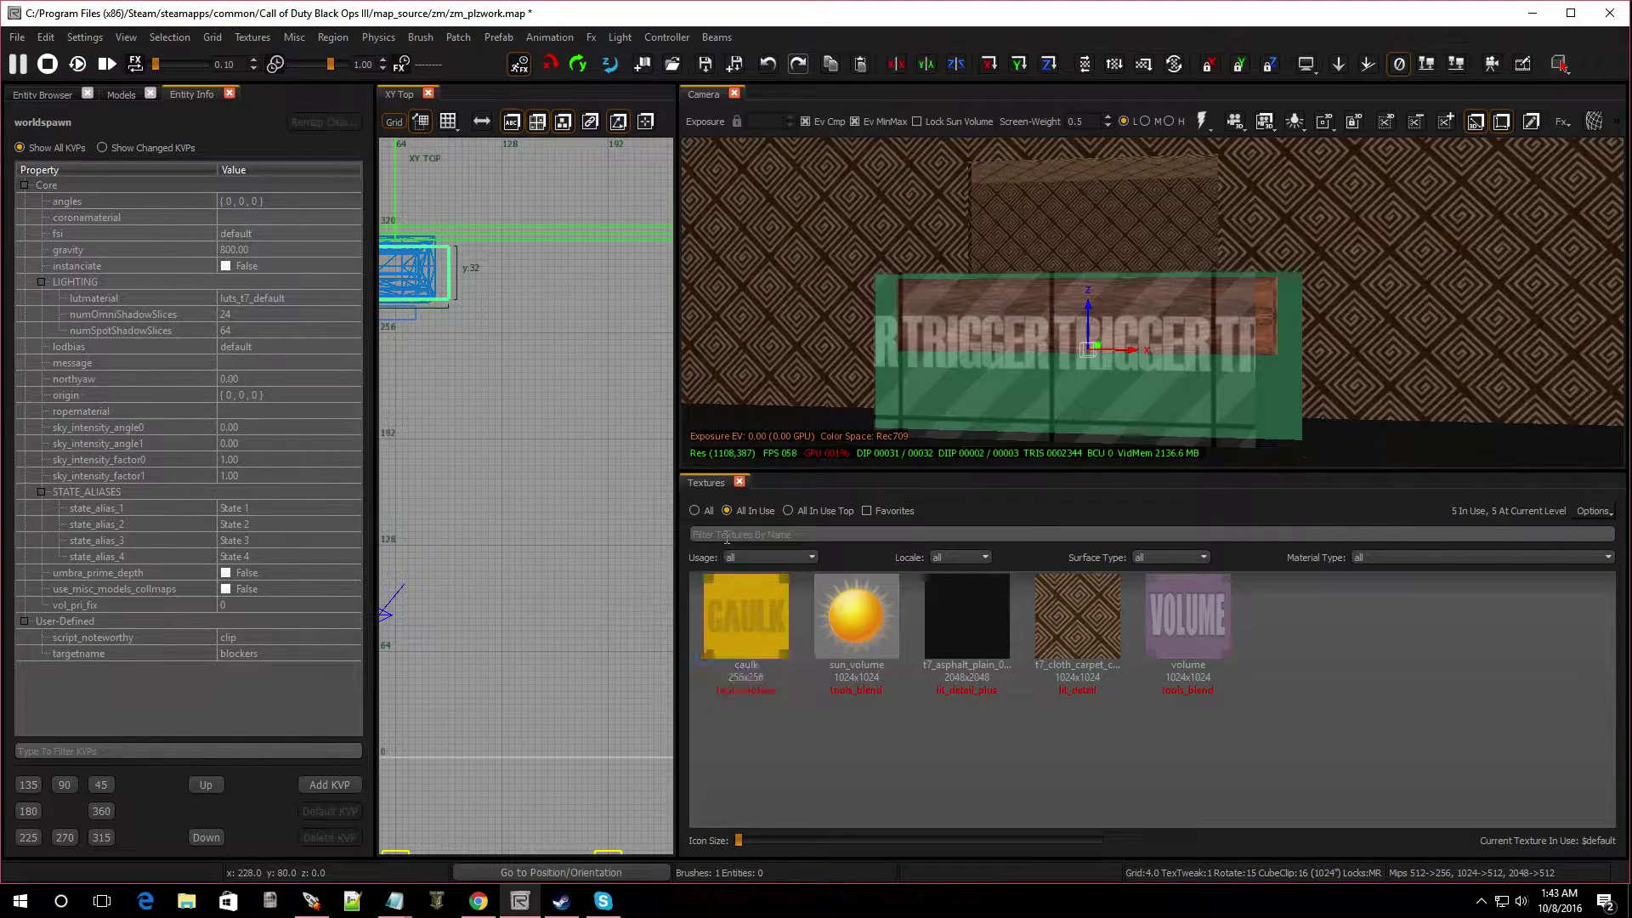
left_click(695, 511)
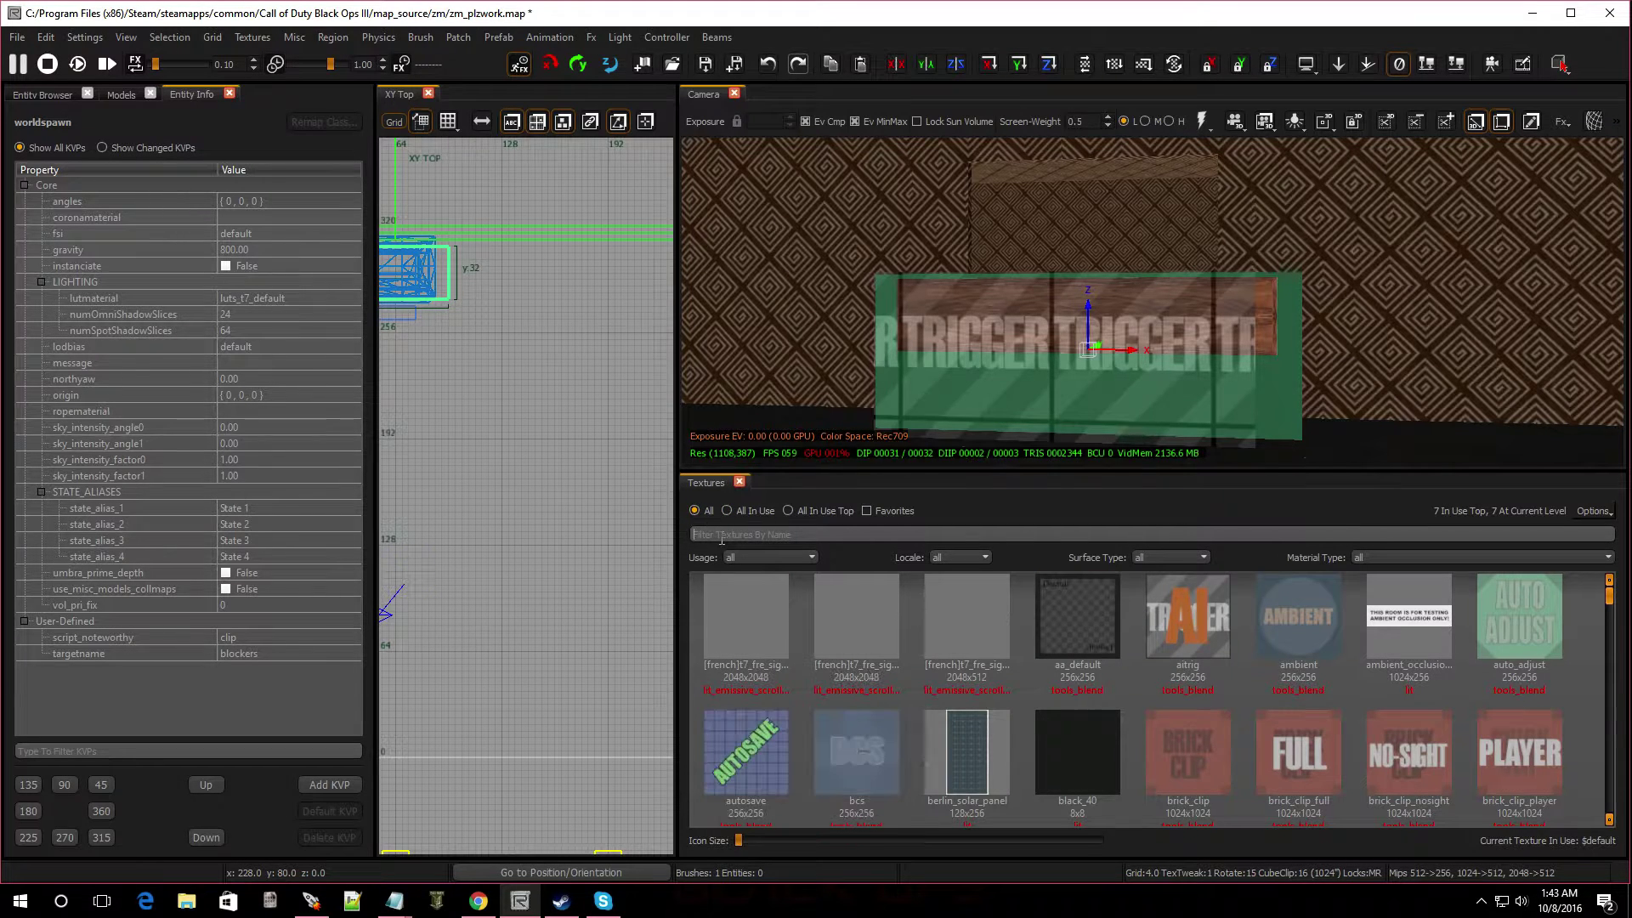
type("clip")
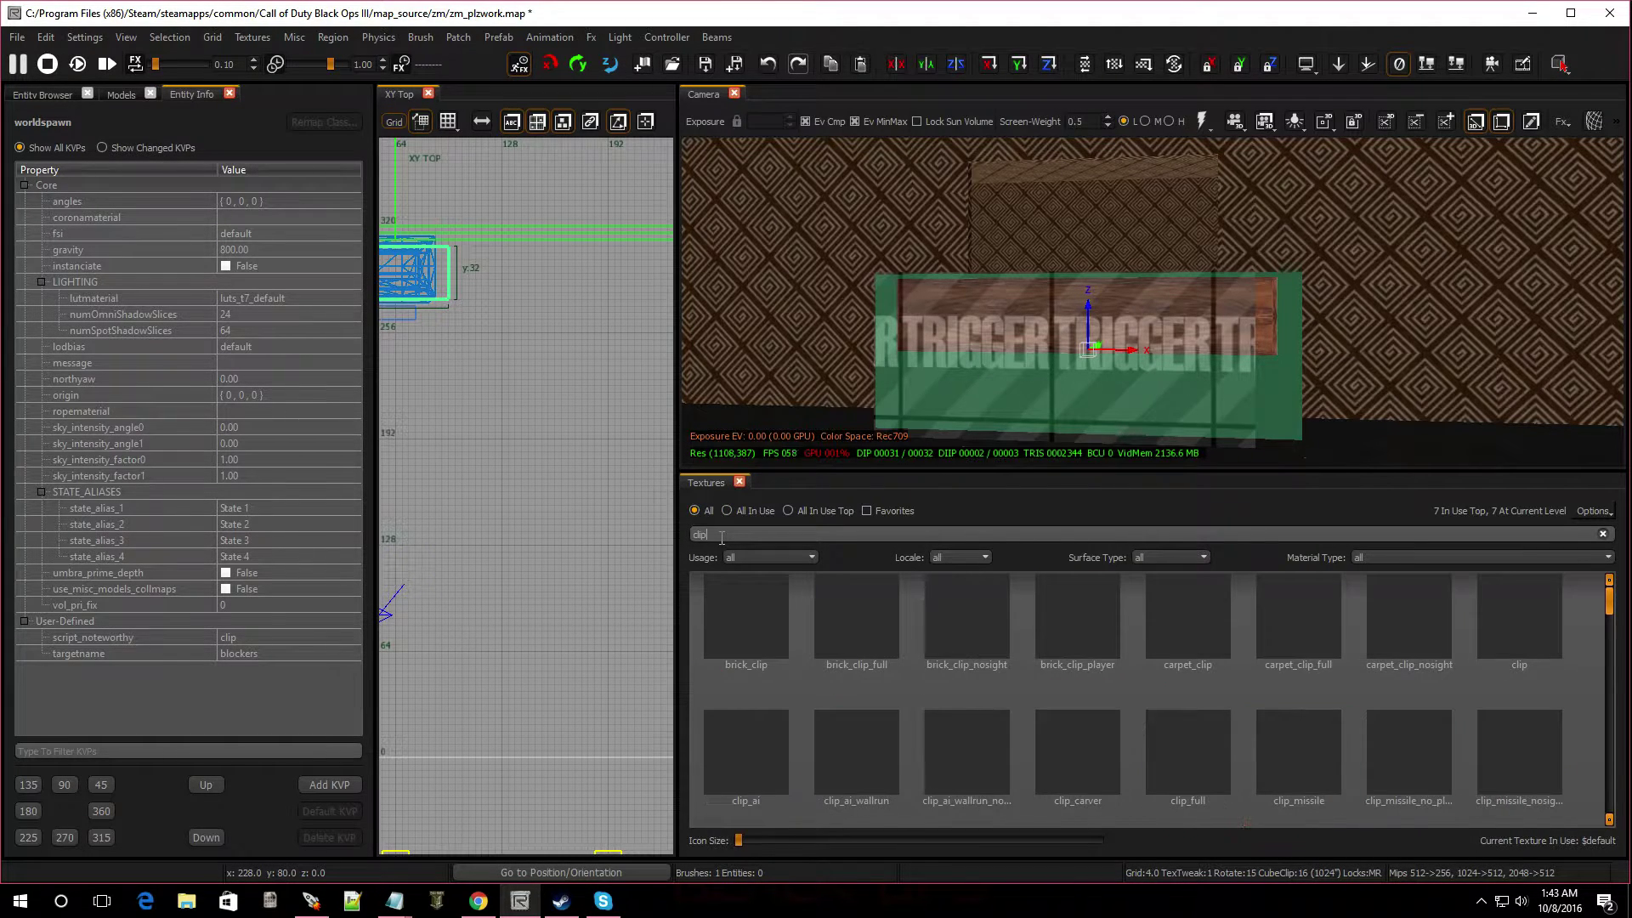
left_click(1502, 629)
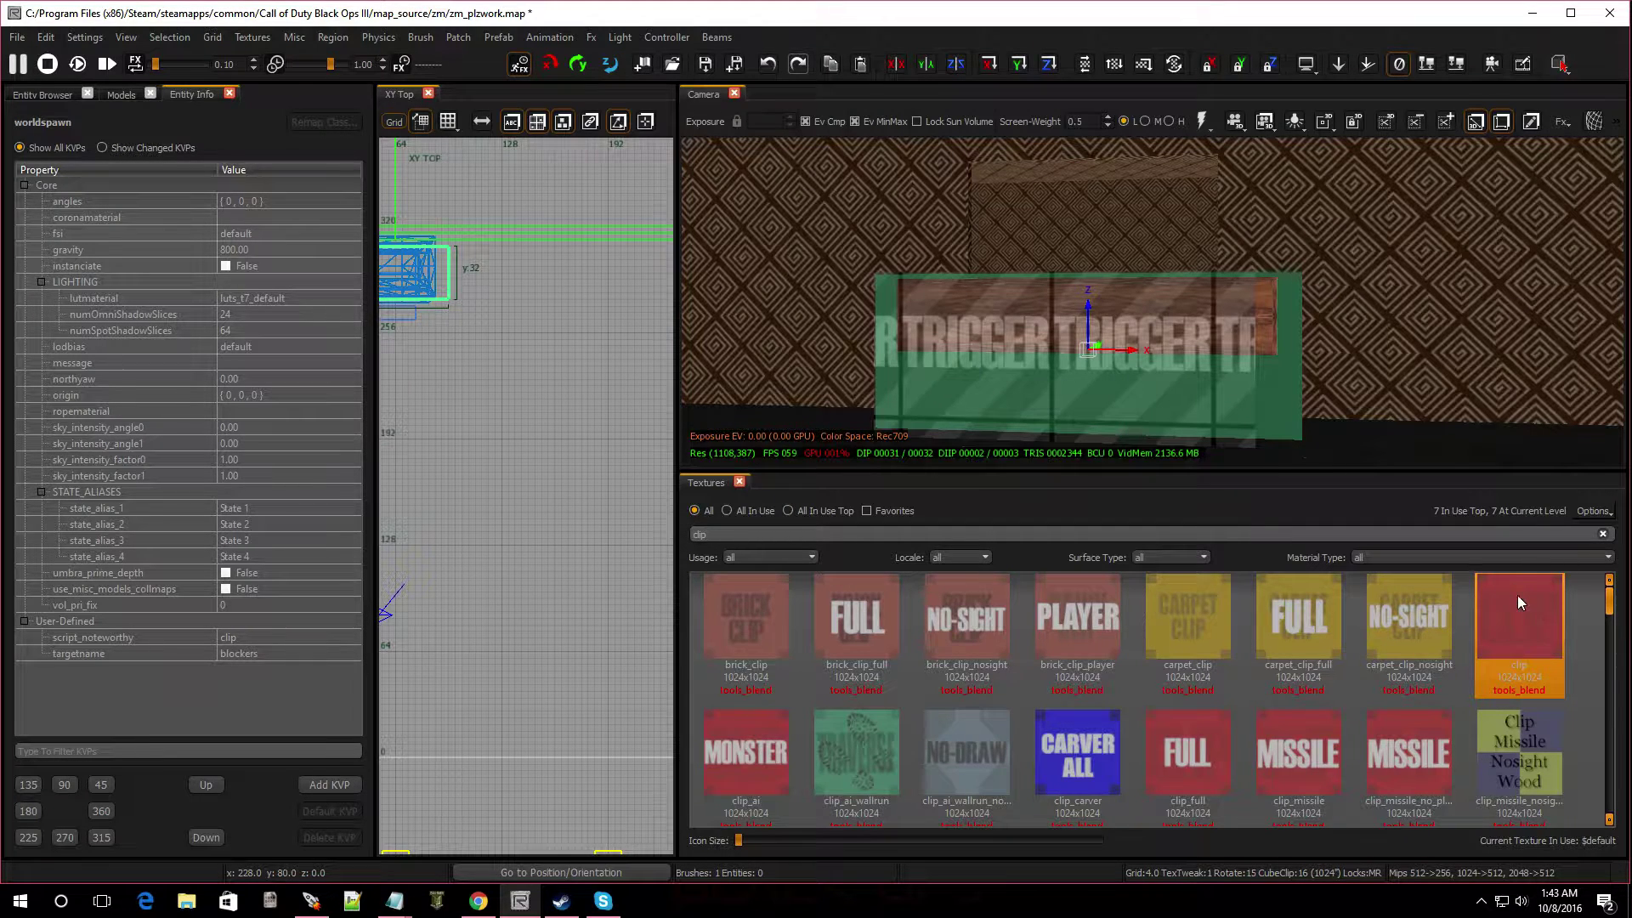
left_click(1506, 605)
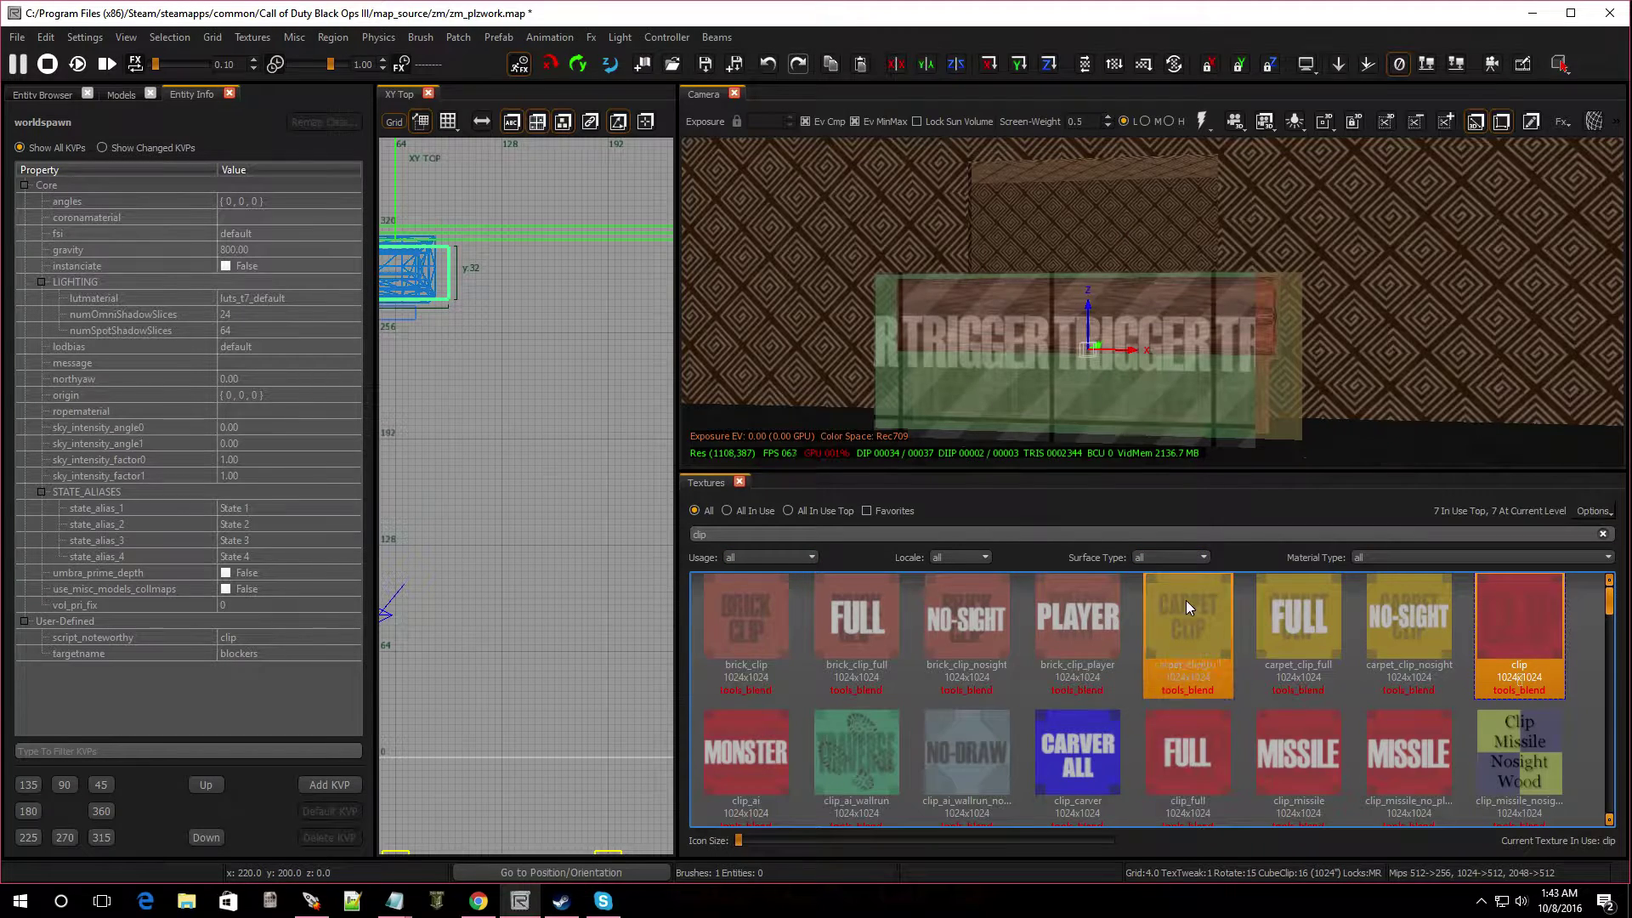
Convert the clip brush into a script_brushmodel and enlarge the top view around the counters.
left_click(45, 93)
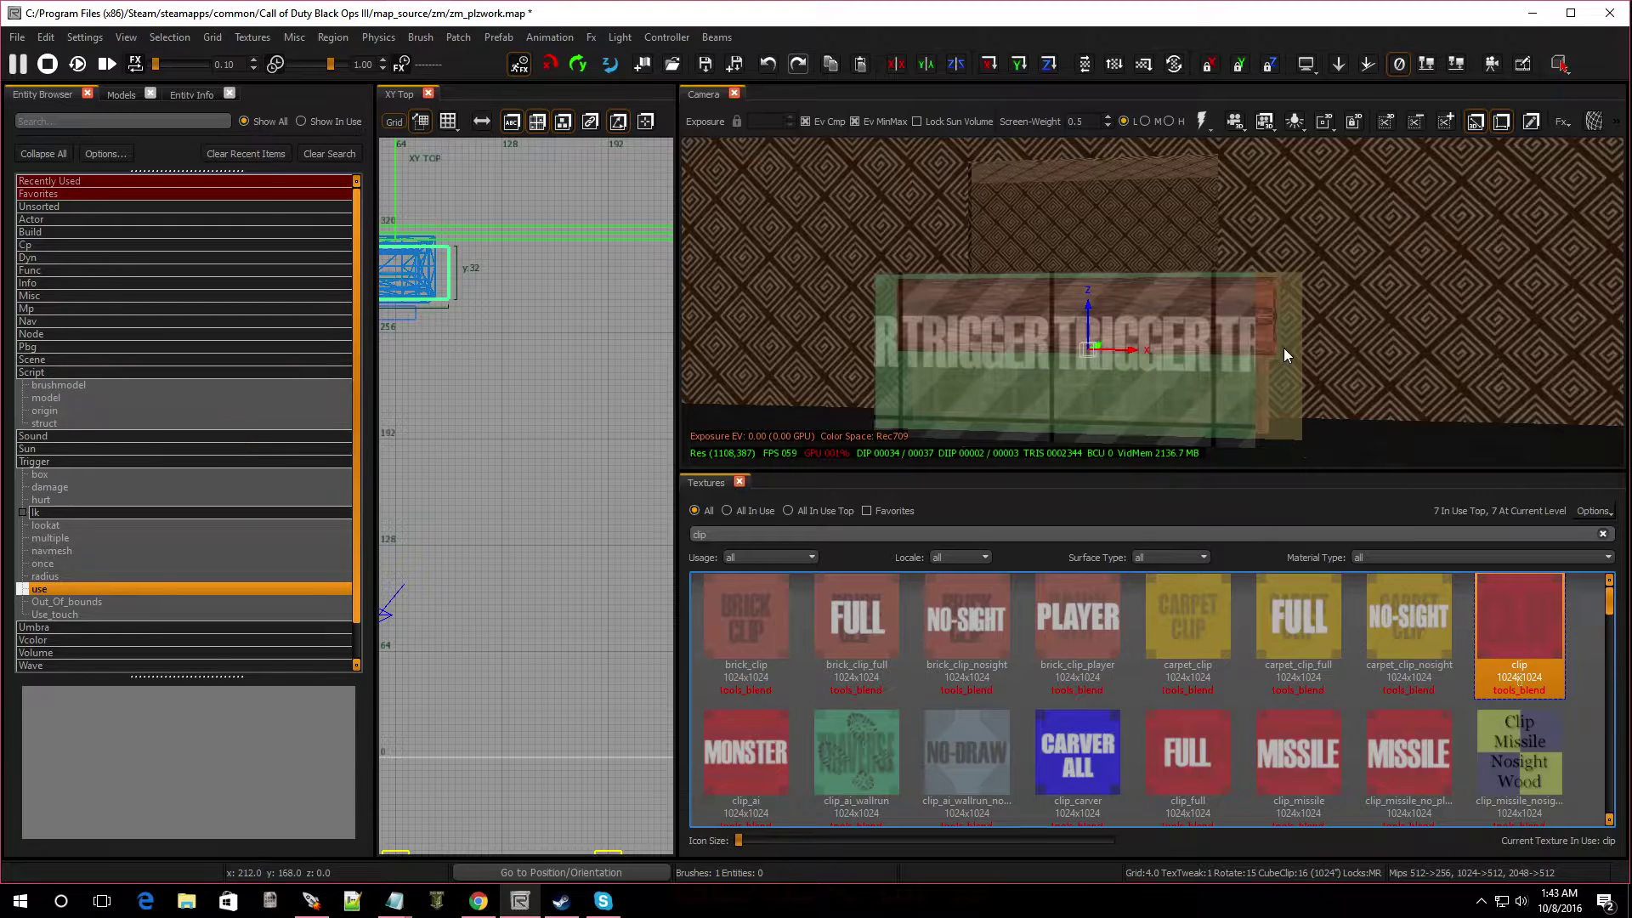
double_click(53, 385)
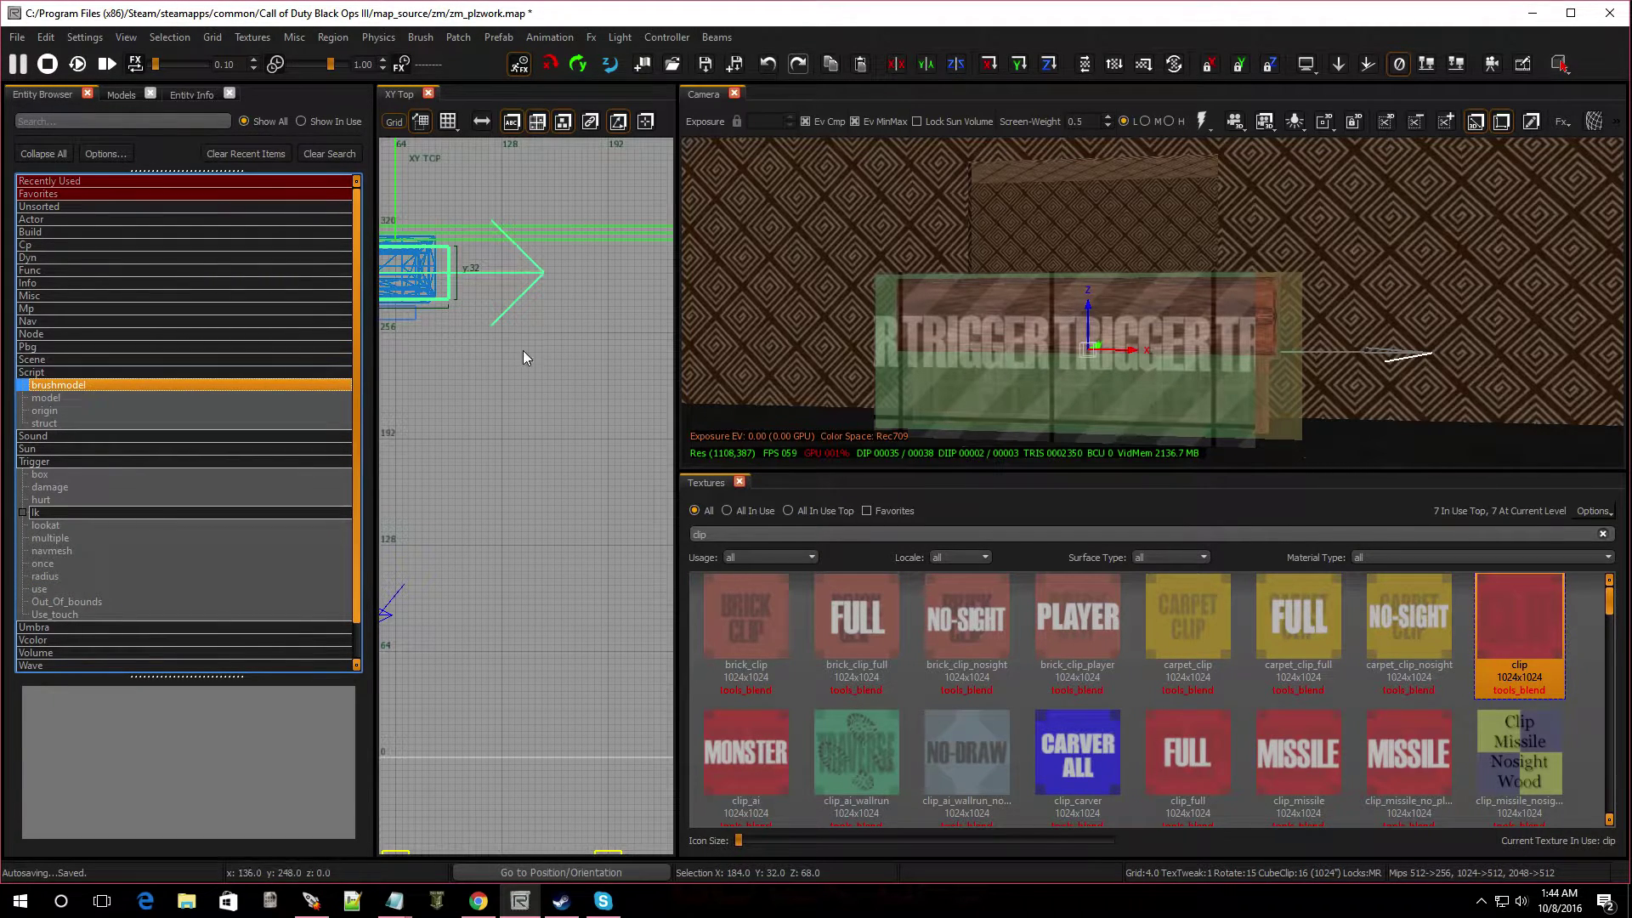
scroll(432, 329, "down", 2)
scroll(431, 330, "up", 4)
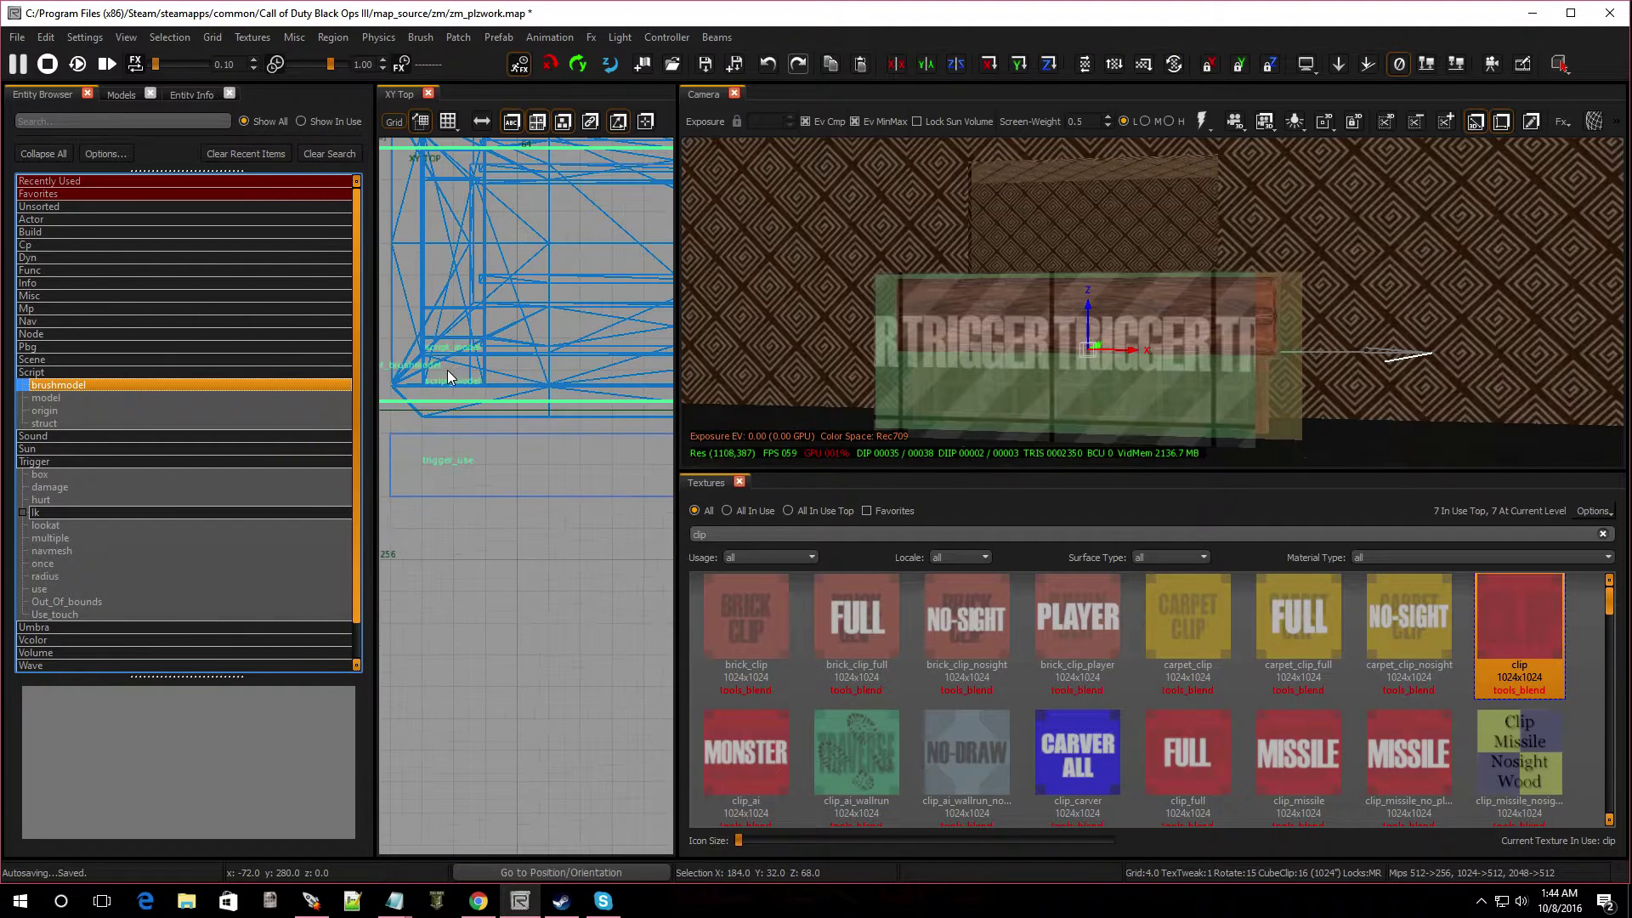
scroll(411, 369, "up", 2)
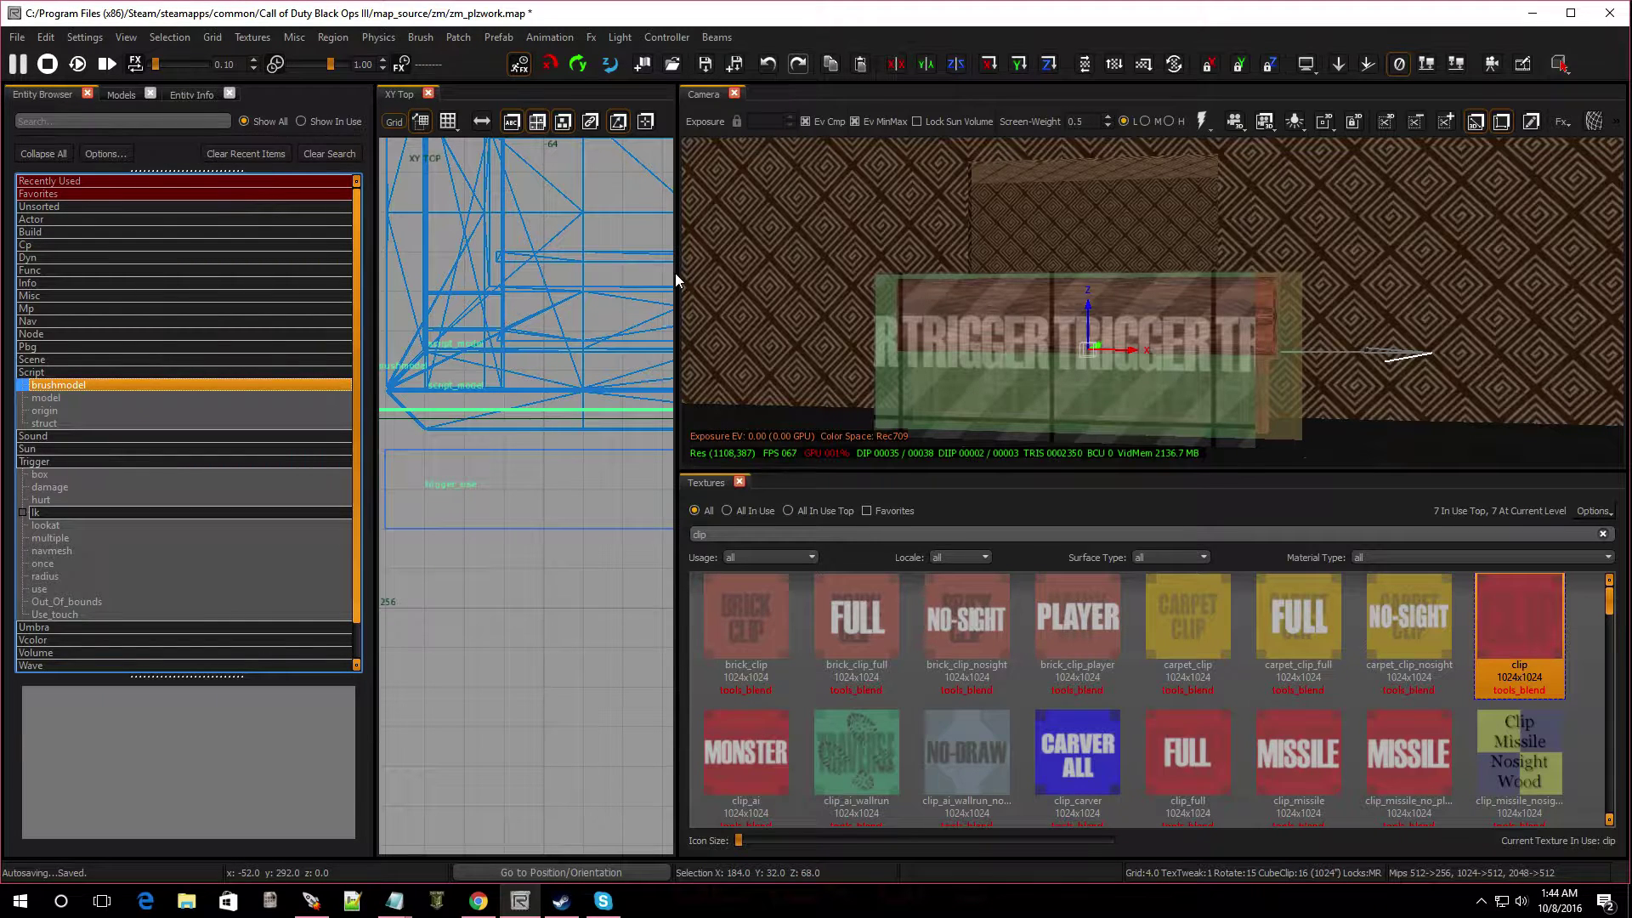
left_click_drag(677, 271, 902, 298)
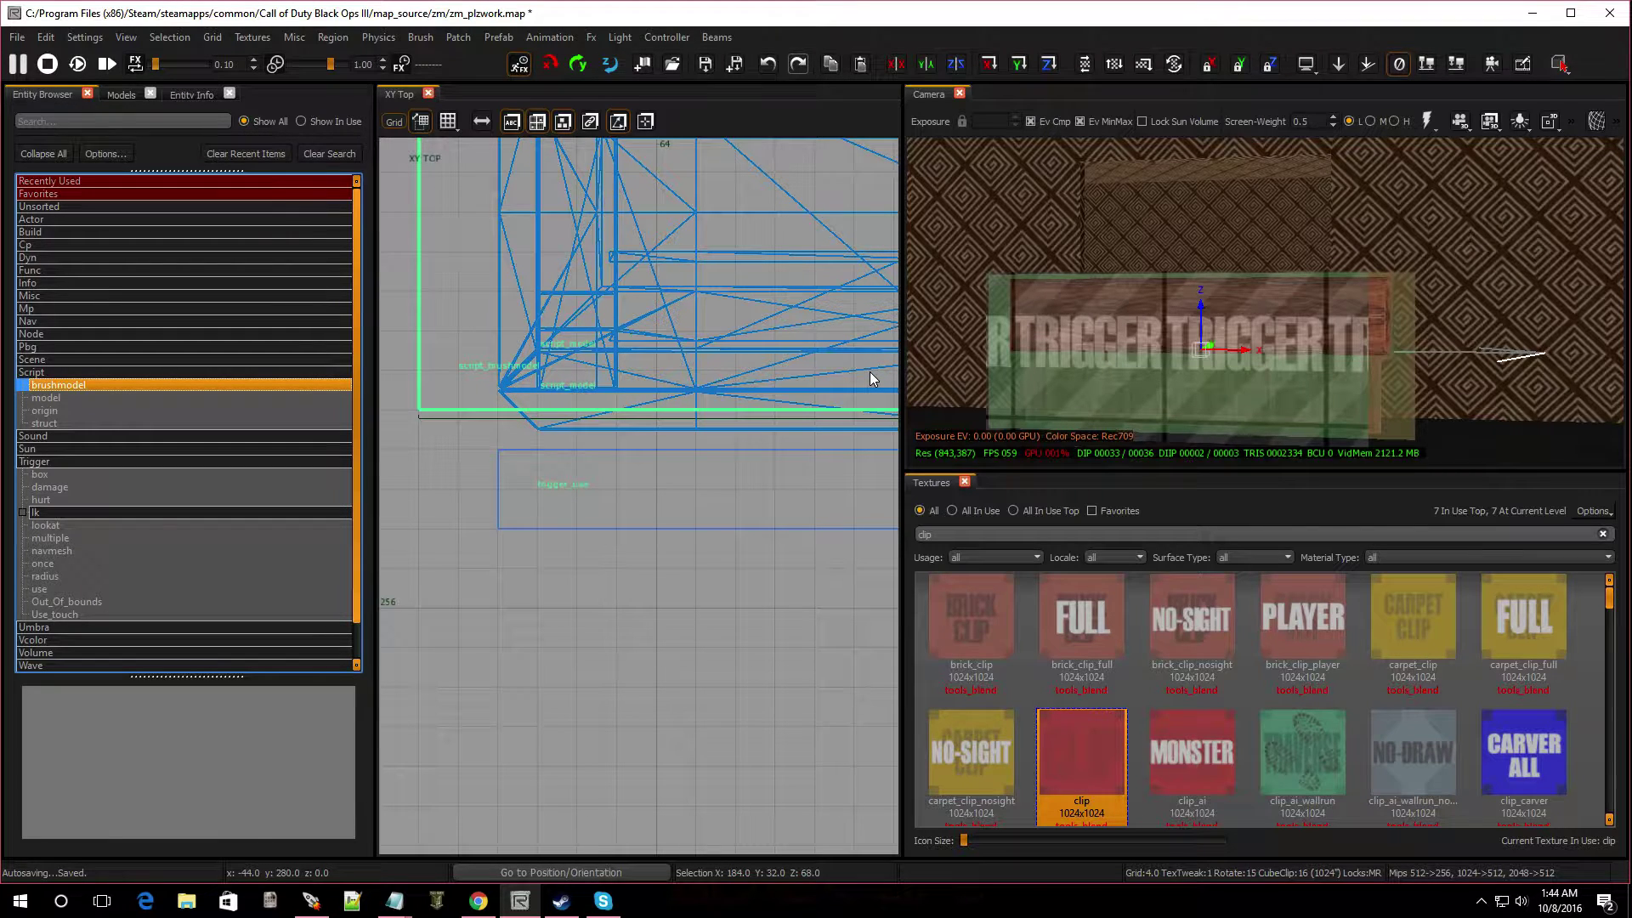
Set the clip brushmodel's targetname to "blocker", add script_noteworthy with the value "clip", and clear the selection.
key("n")
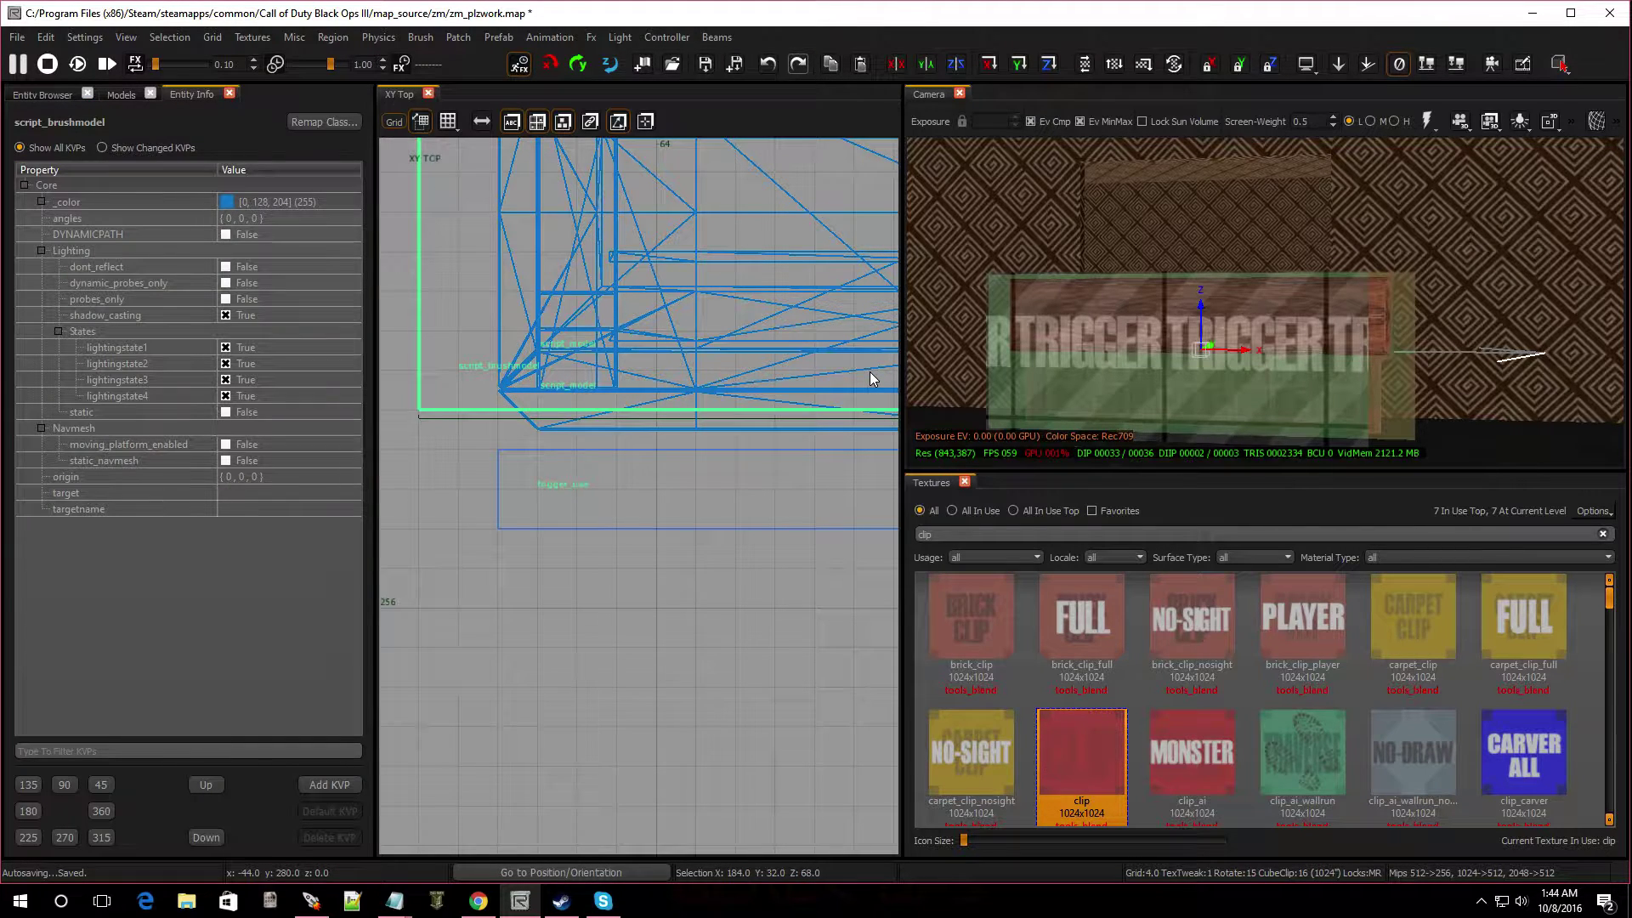
left_click(254, 508)
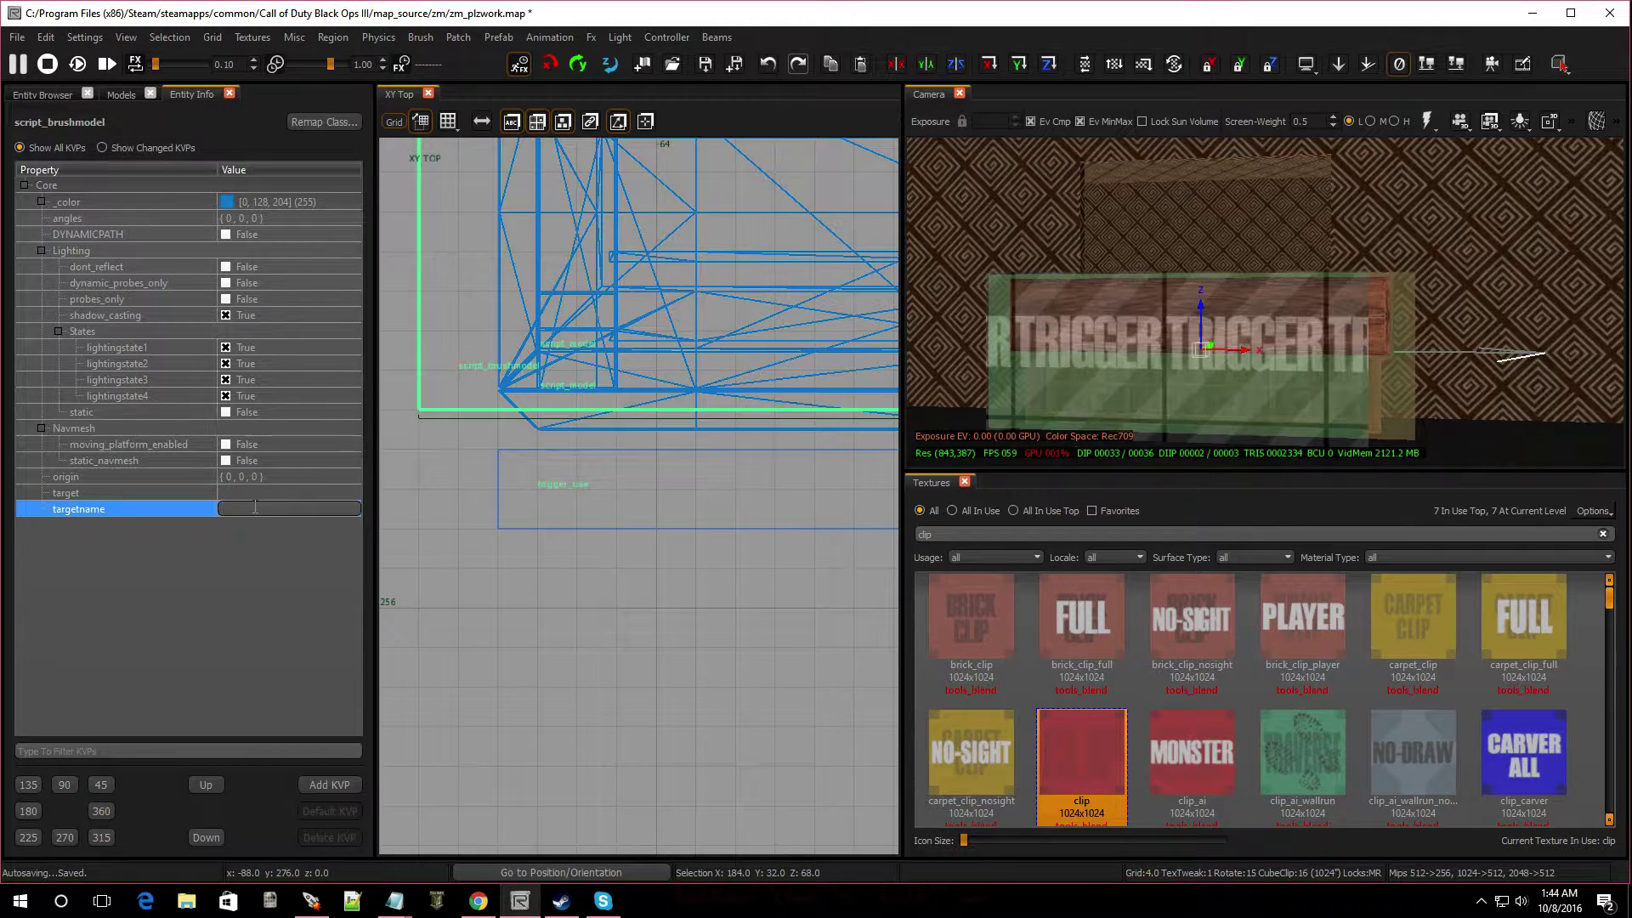
type("blocker_")
key("Return")
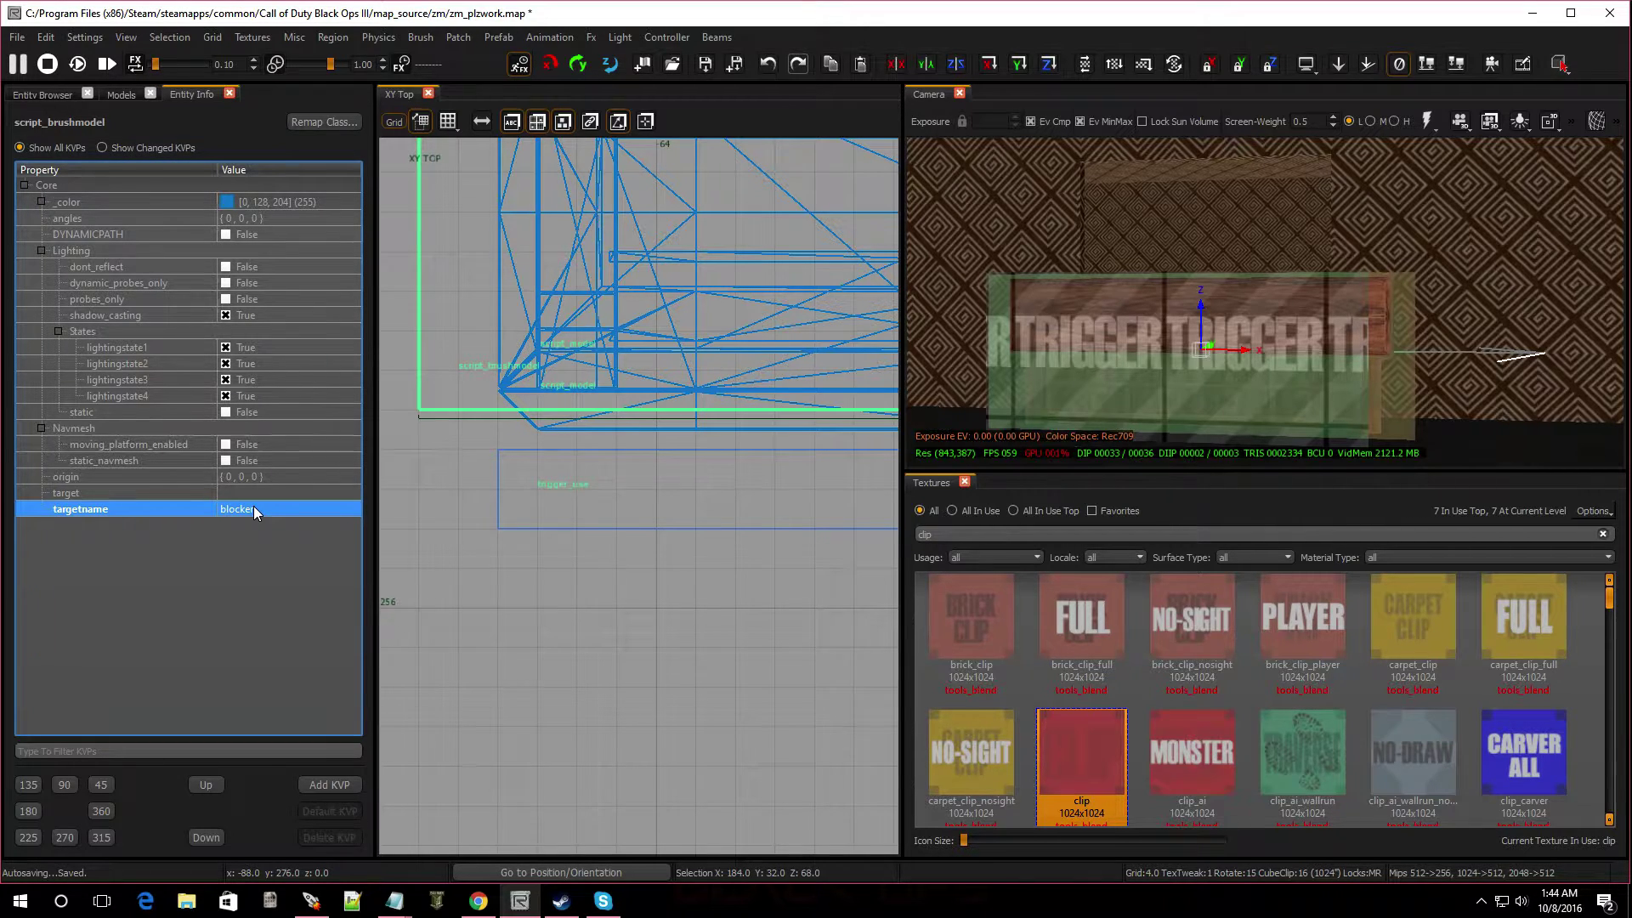
left_click(326, 784)
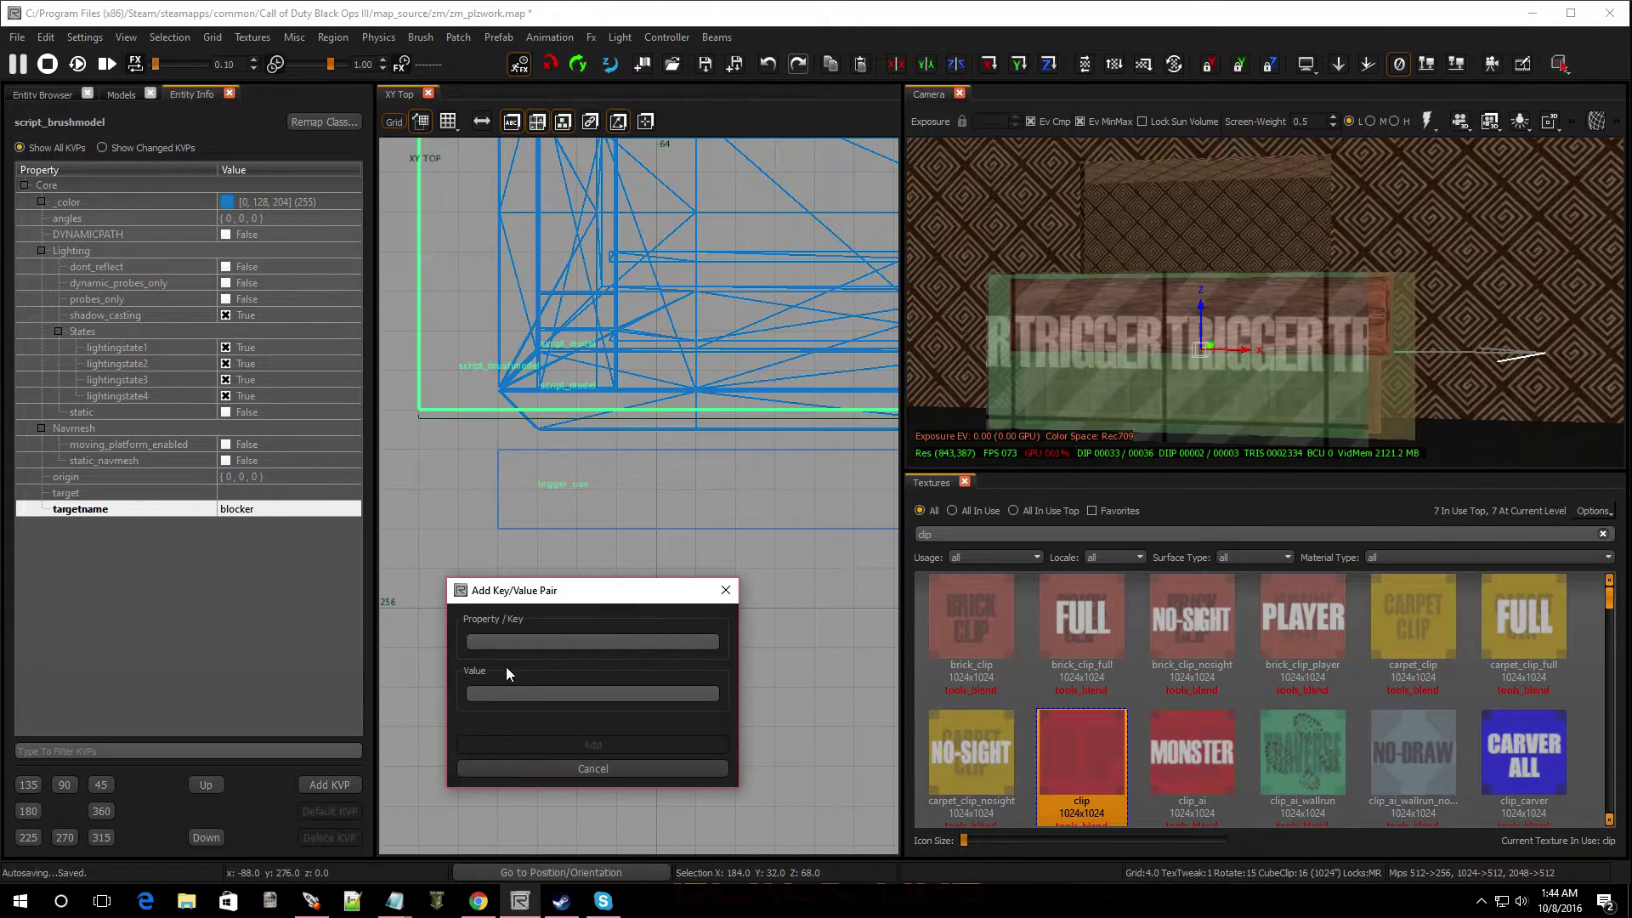
type("script_")
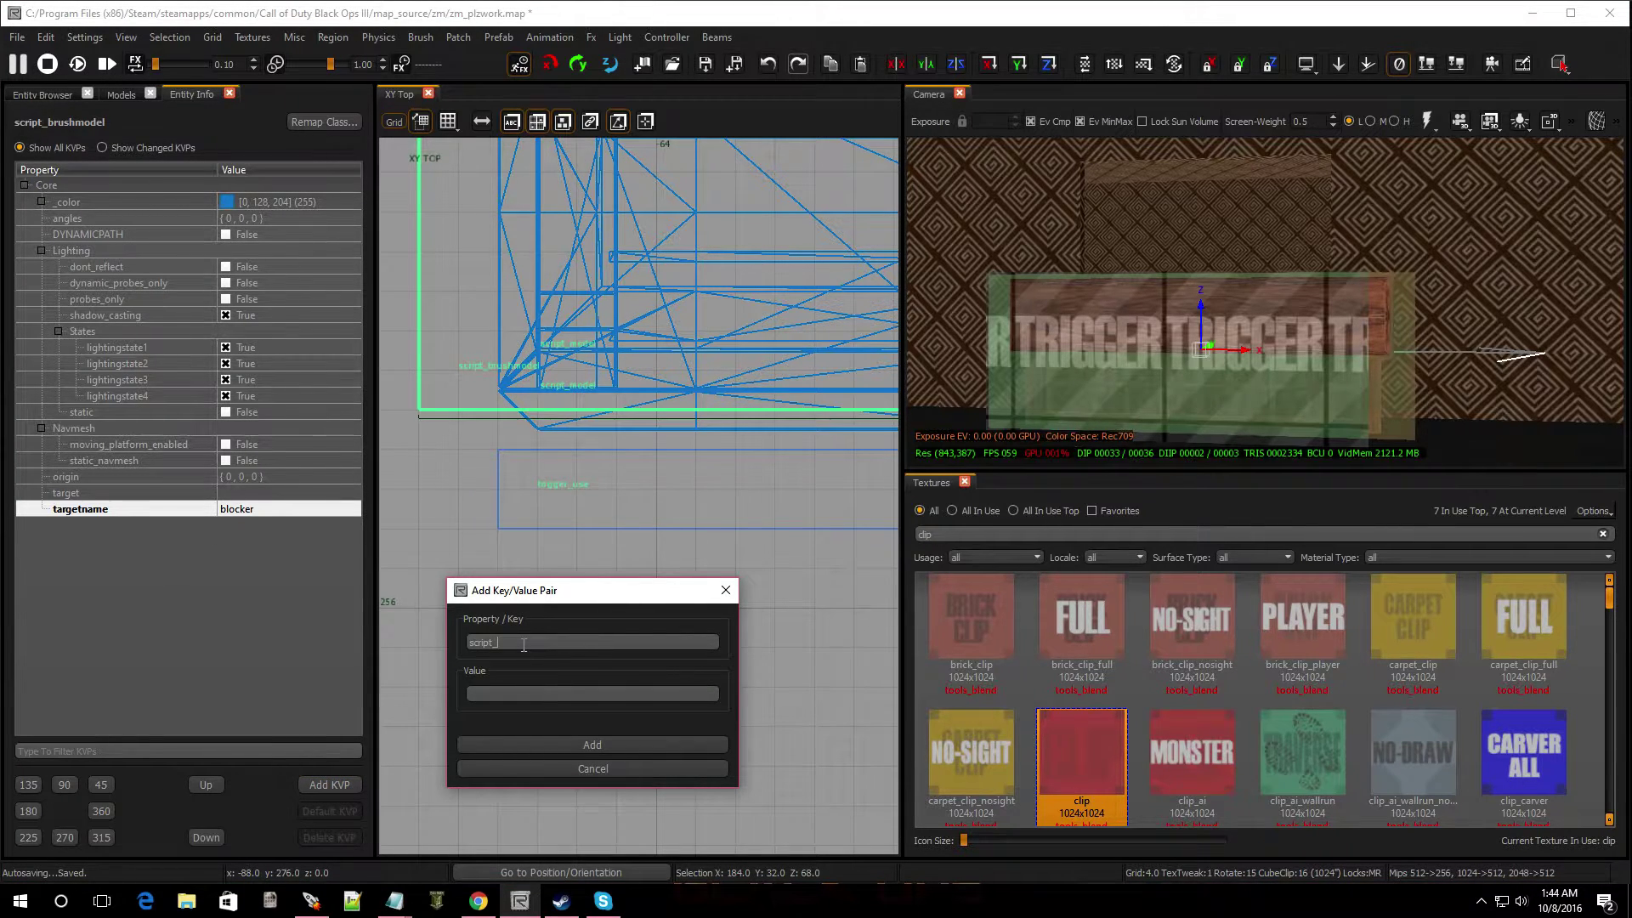
type("notewothy")
key("Return")
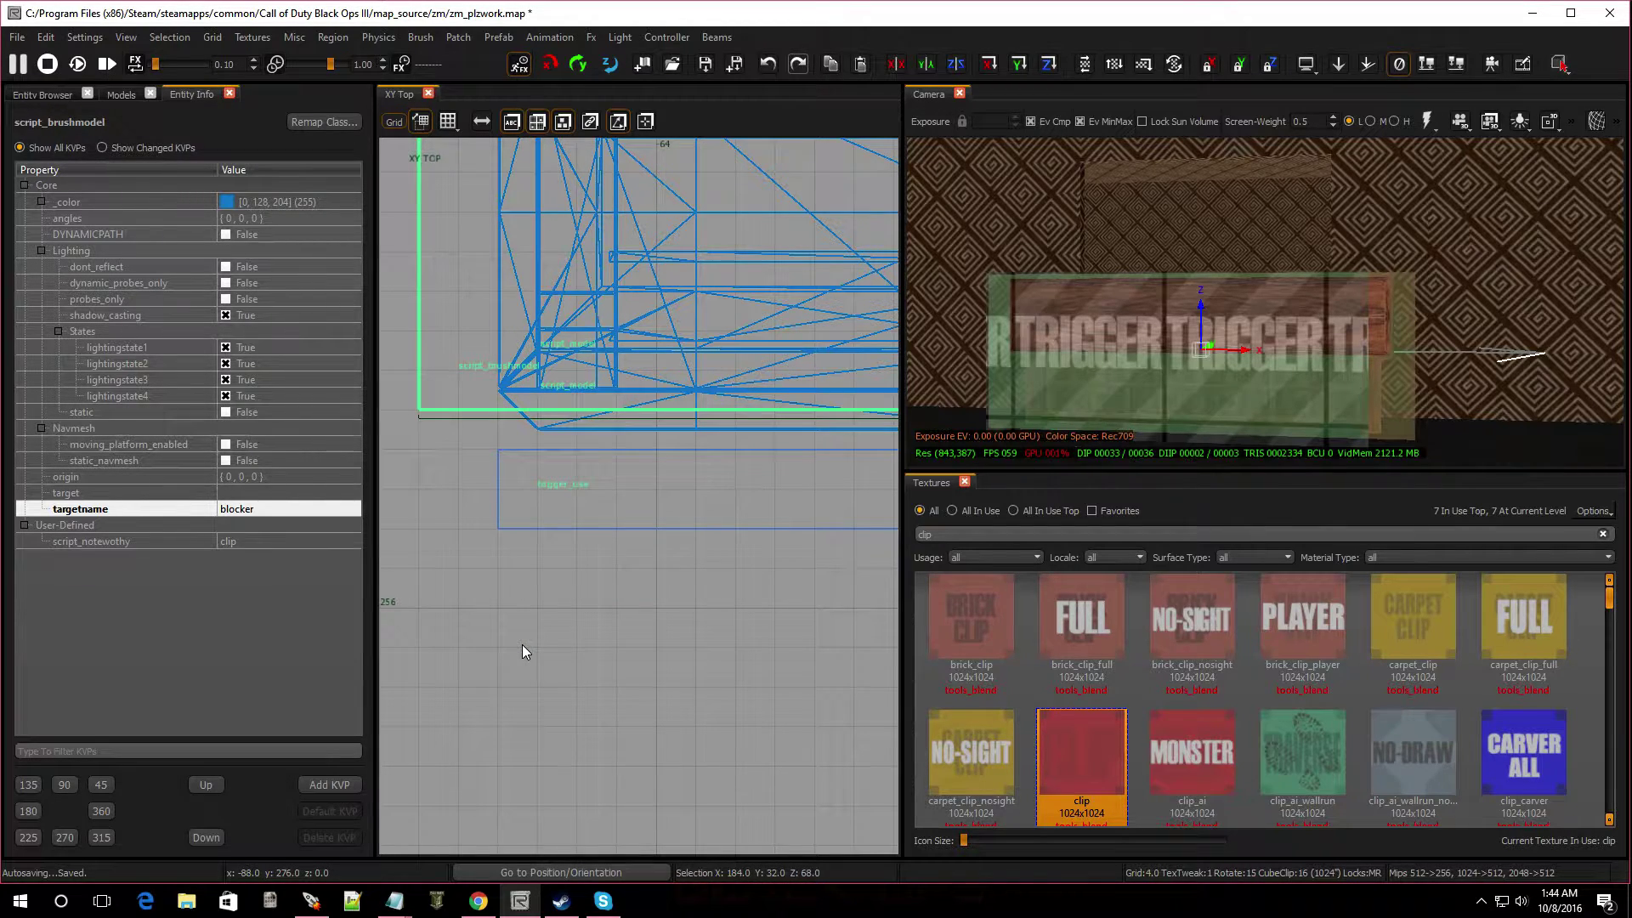
key("Escape")
Place a script struct in the room behind the counters, centred close to the far wall.
mouse_move(1184, 351)
right_mouse_down()
mouse_move(1028, 352)
mouse_move(1224, 365)
mouse_move(1224, 315)
mouse_move(1224, 357)
mouse_move(1359, 365)
mouse_move(1258, 357)
mouse_move(1257, 340)
mouse_move(1292, 340)
mouse_move(1258, 323)
mouse_move(1271, 391)
right_mouse_up()
scroll(619, 406, "down", 6)
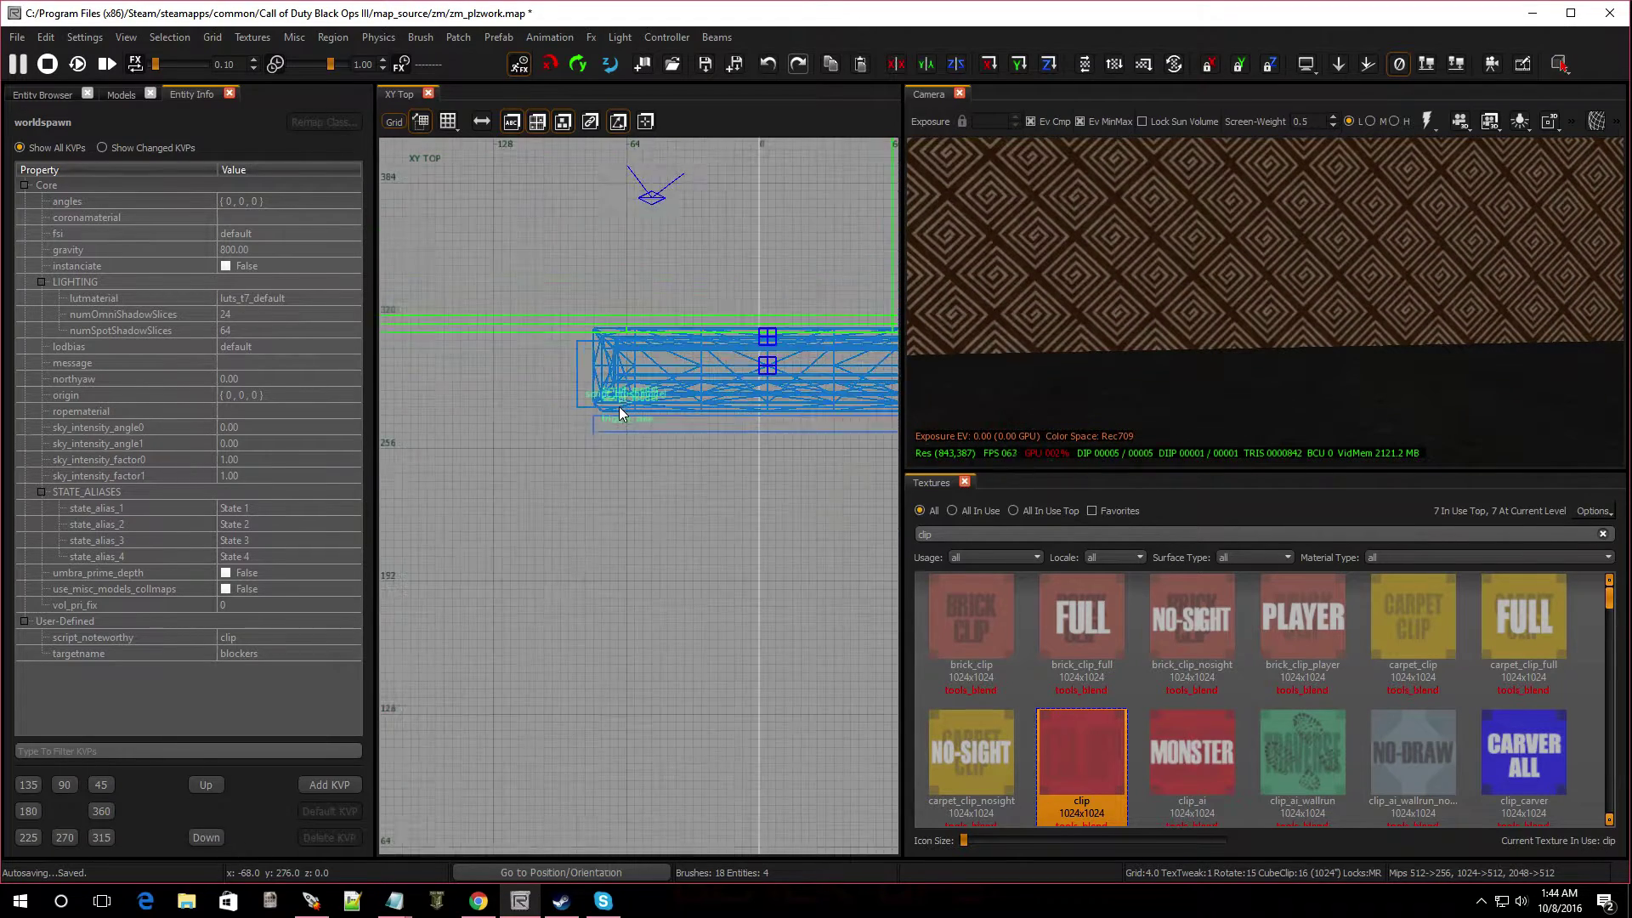
scroll(685, 259, "up", 2)
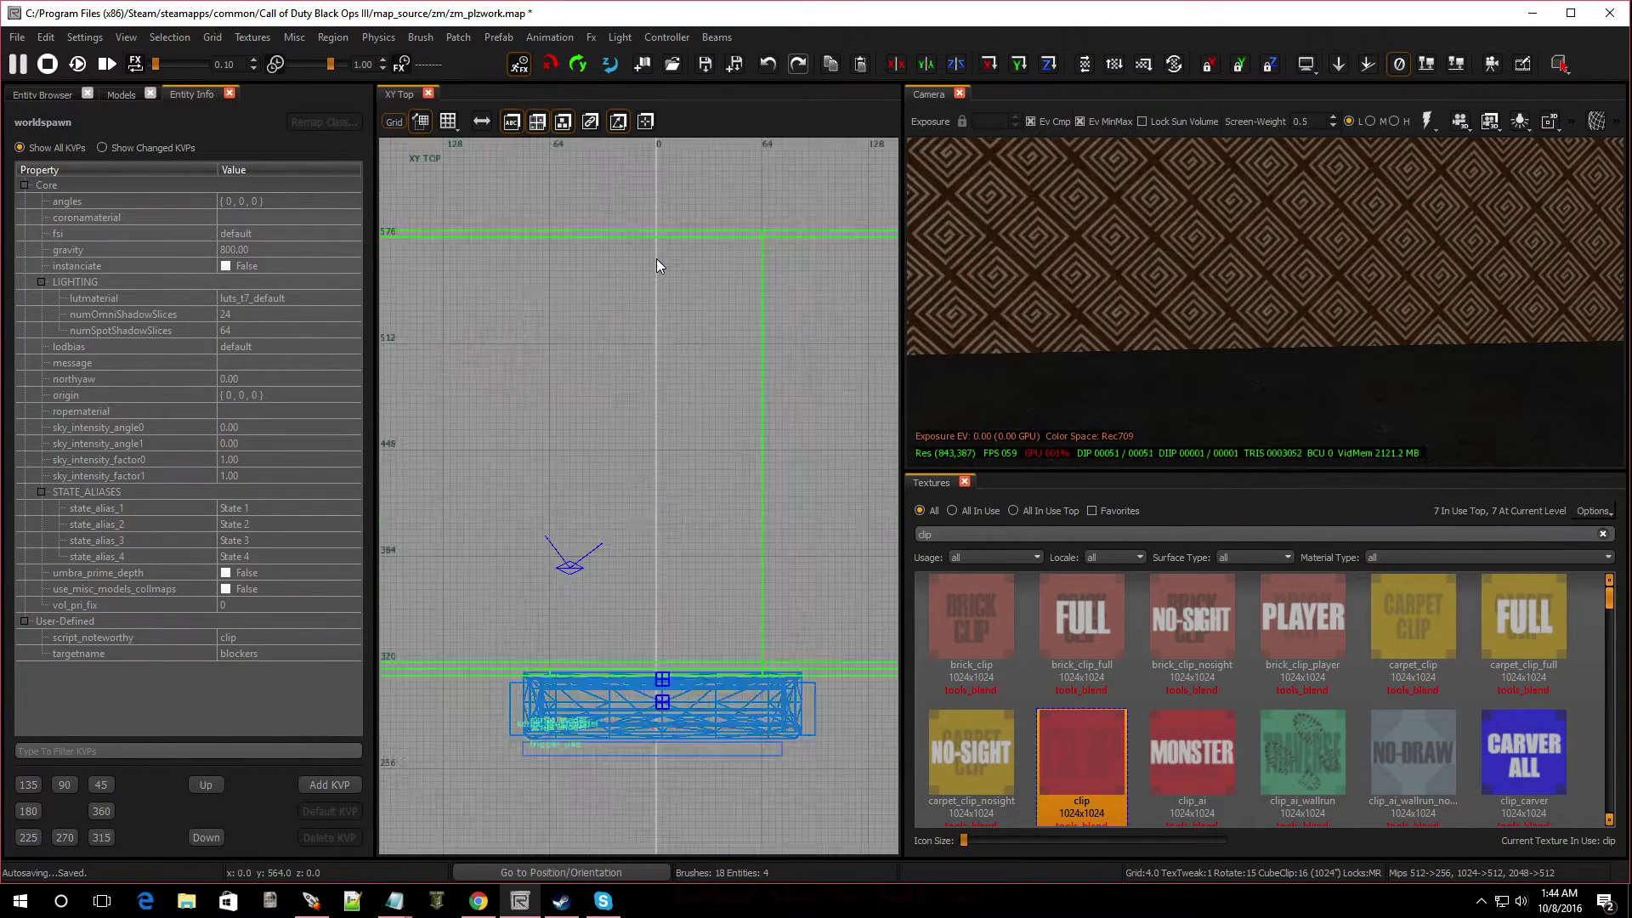
scroll(668, 248, "up", 4)
right_click(652, 253)
left_click(575, 270)
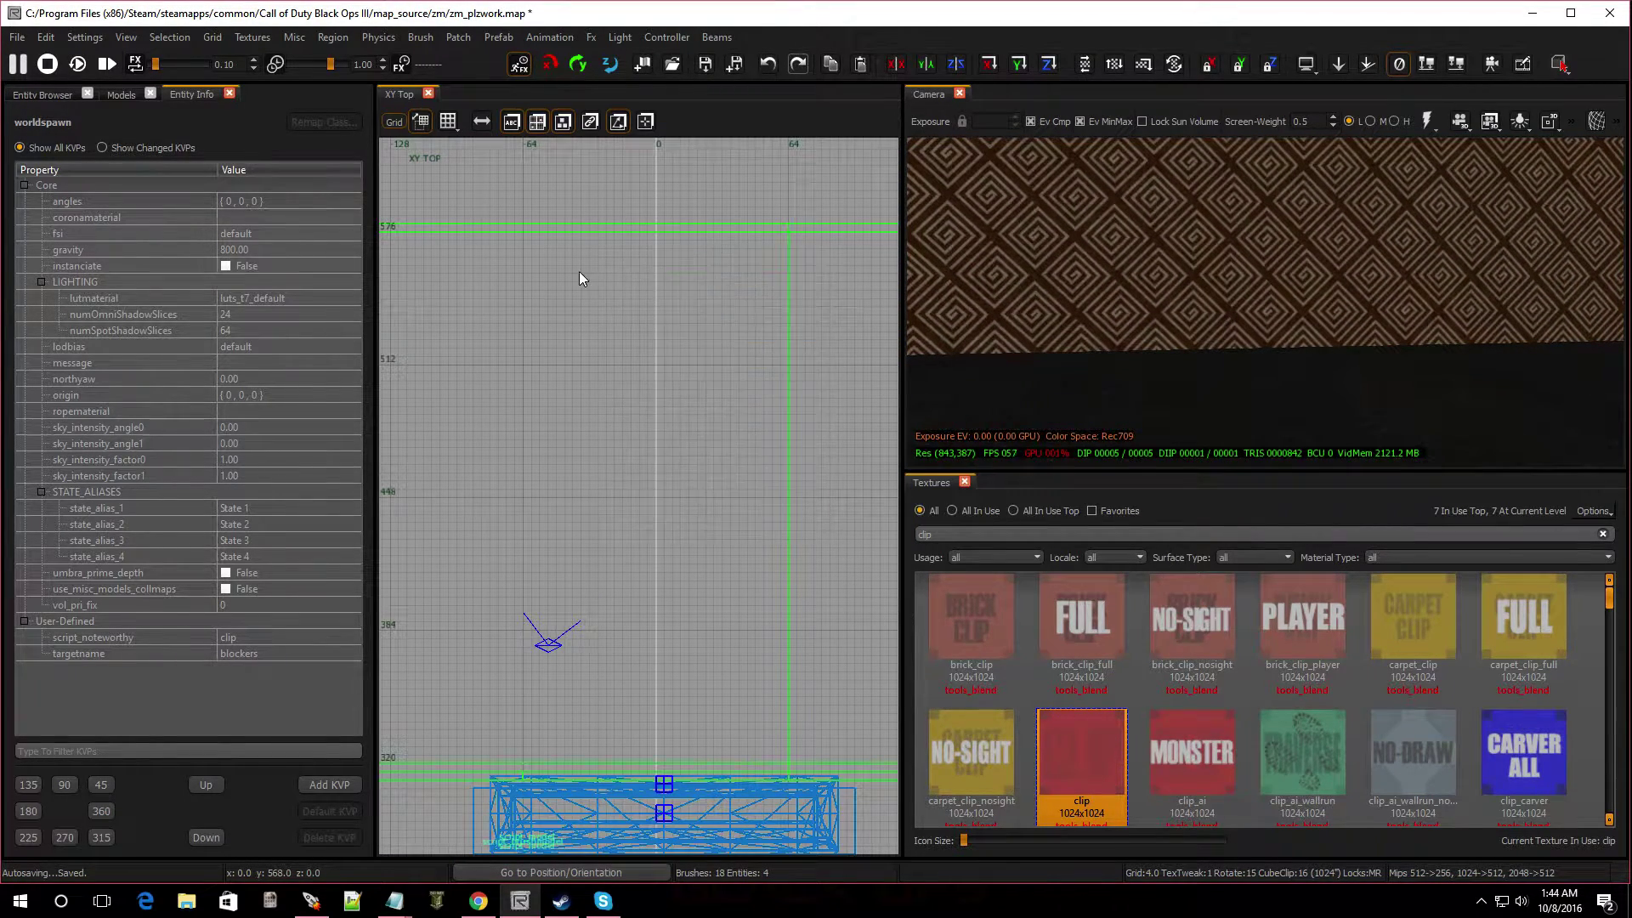
left_click(28, 95)
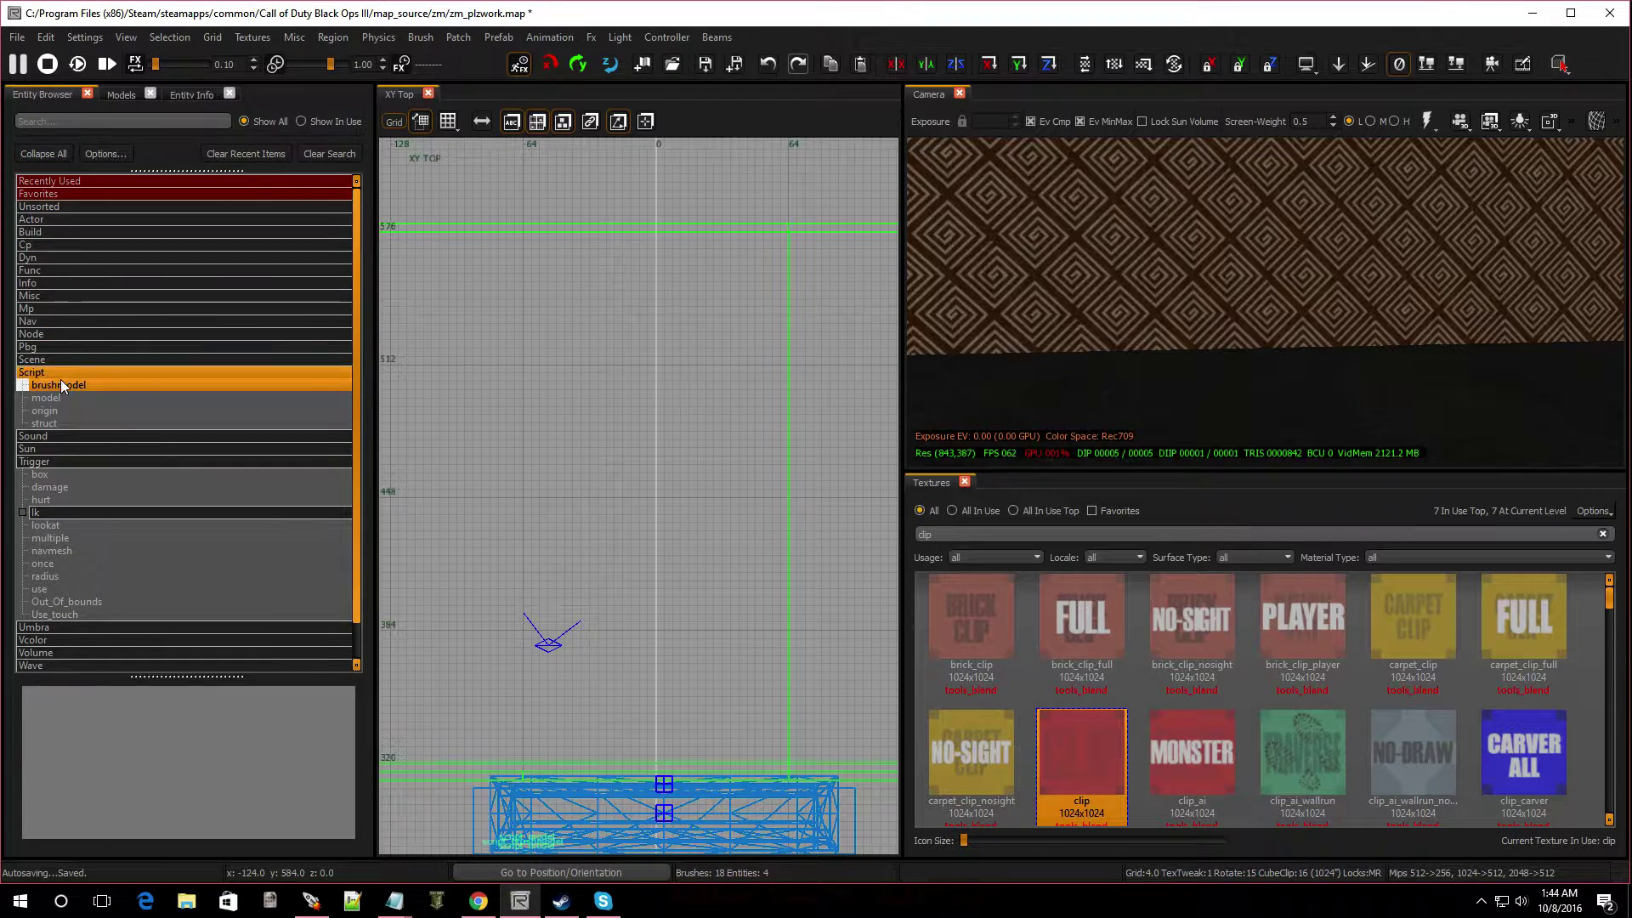
left_click(40, 377)
left_click(55, 424)
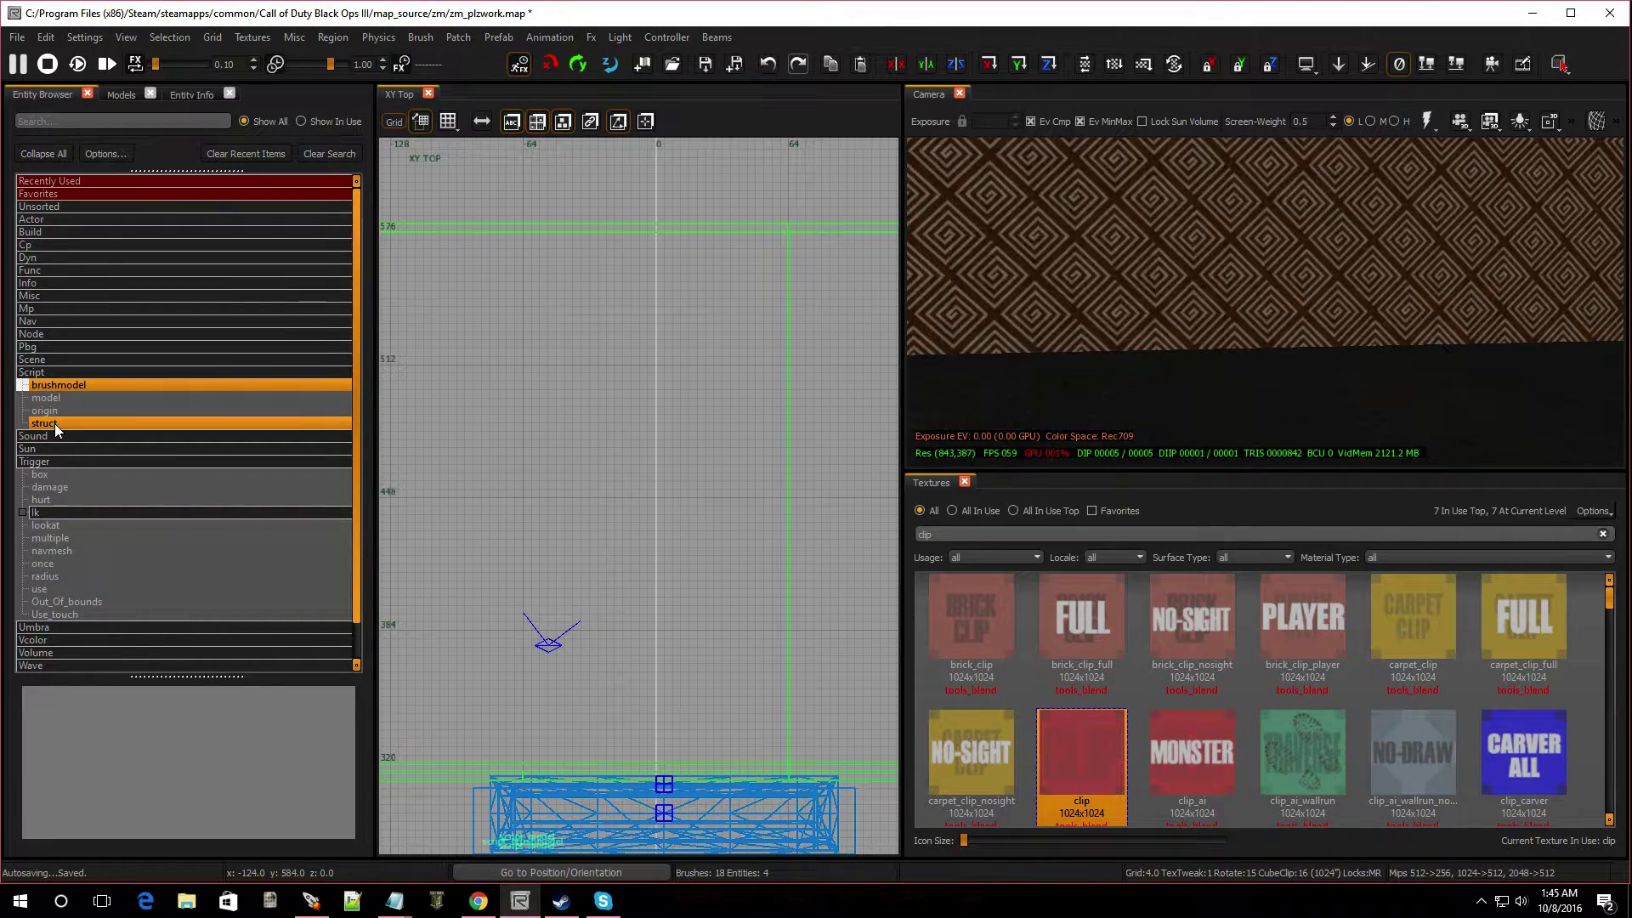
left_click_drag(55, 423, 658, 253)
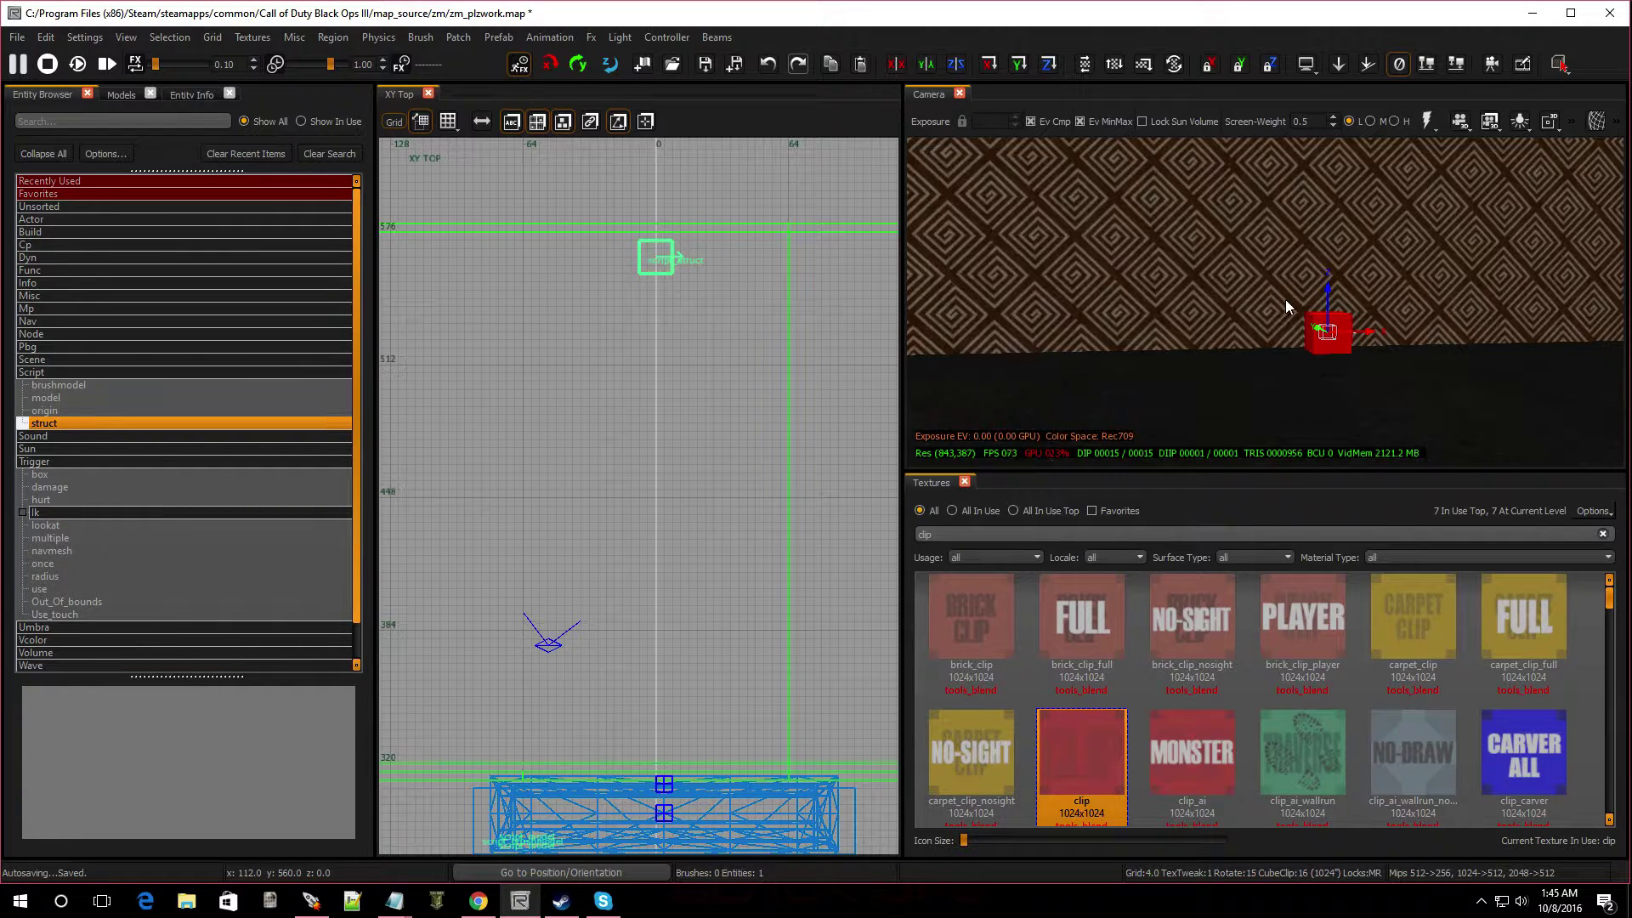
Raise the struct along the far wall to a height of about 164 units.
right_click_drag(1285, 299, 1343, 357)
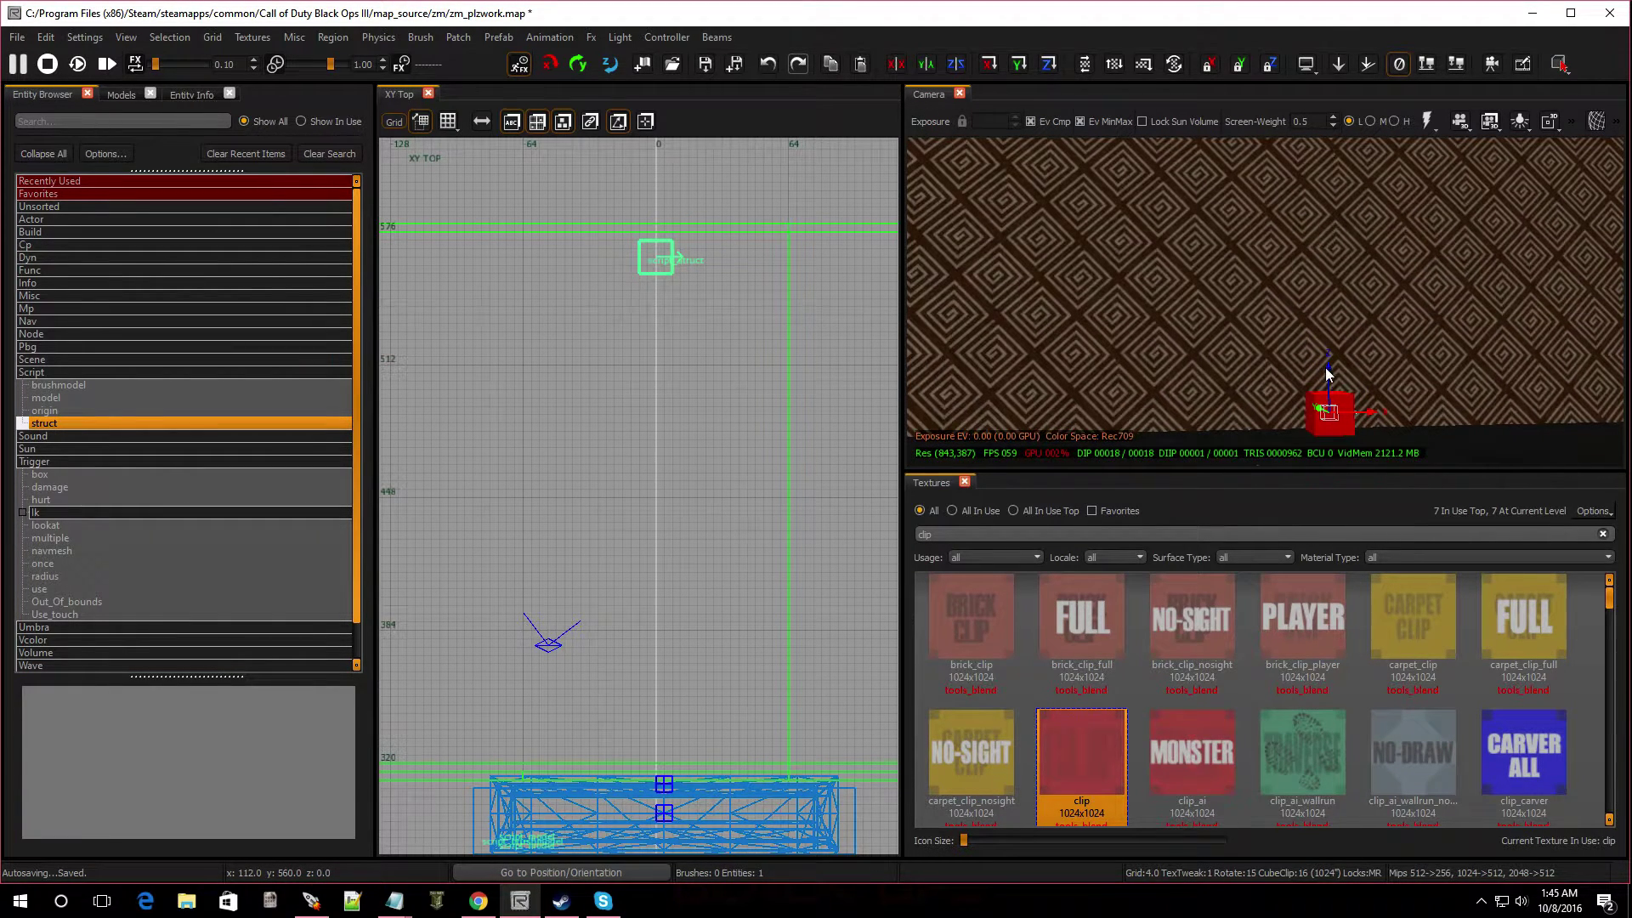
left_click_drag(1328, 368, 1280, 97)
right_click_drag(1280, 255, 1351, 199)
right_click_drag(1249, 162, 1283, 254)
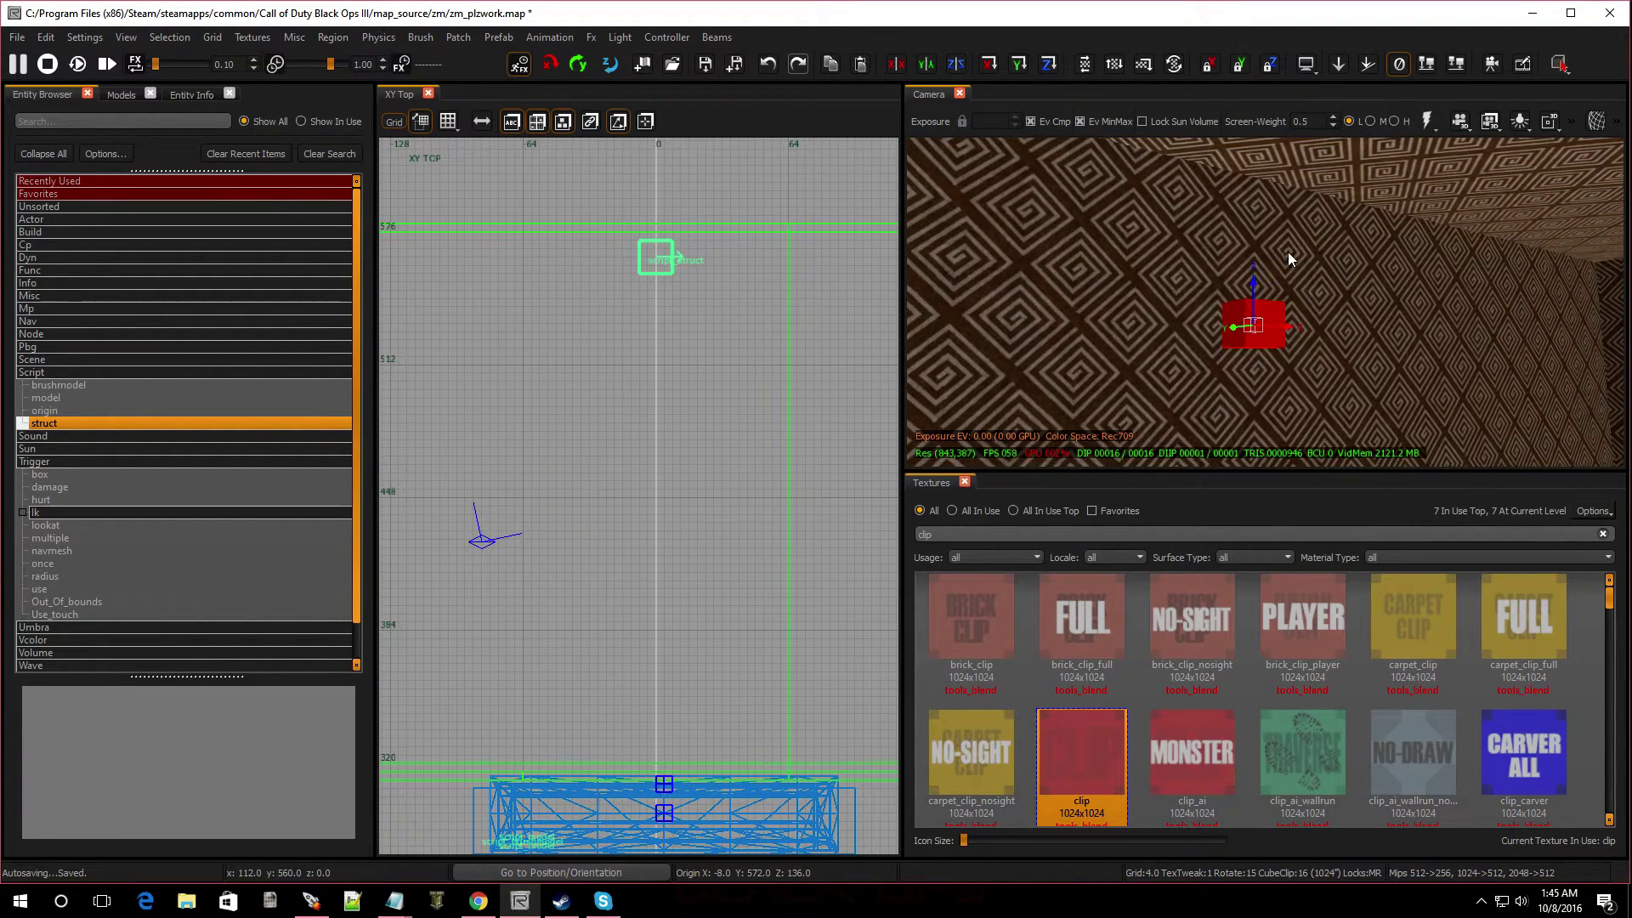
left_click_drag(1252, 277, 1243, 195)
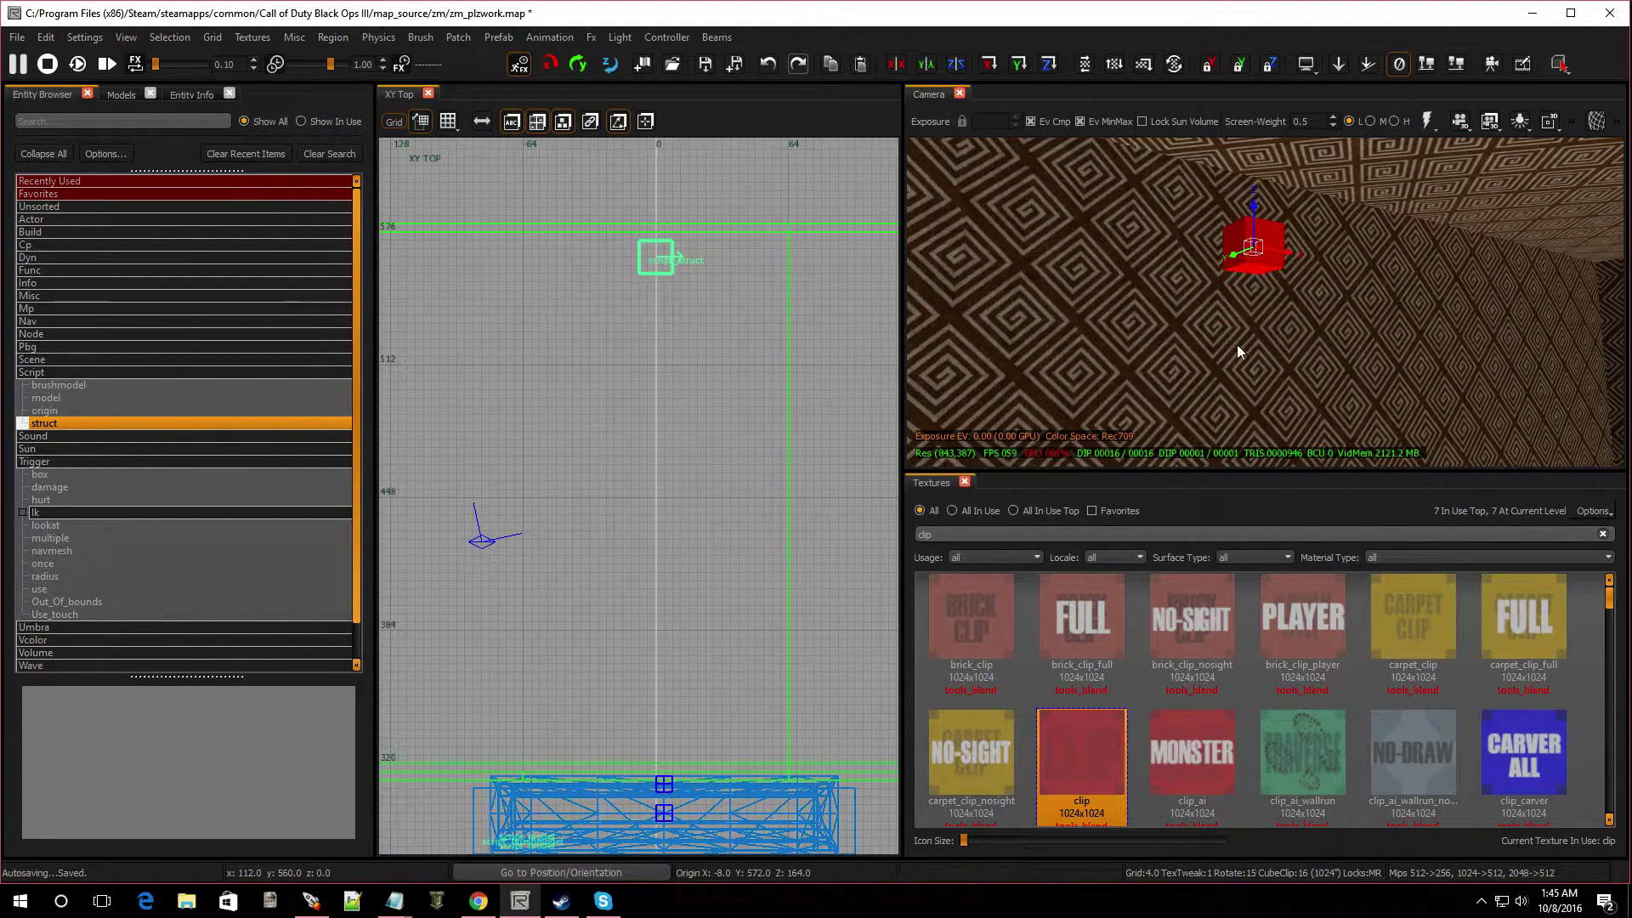
key("Escape")
right_click_drag(1246, 351, 1377, 391)
right_click_drag(1265, 302, 1496, 298)
right_click_drag(1199, 357, 1327, 375)
left_click(1445, 379, "shift")
mouse_move(1338, 299)
left_mouse_down()
mouse_move(1343, 271)
mouse_move(1353, 292)
left_mouse_up()
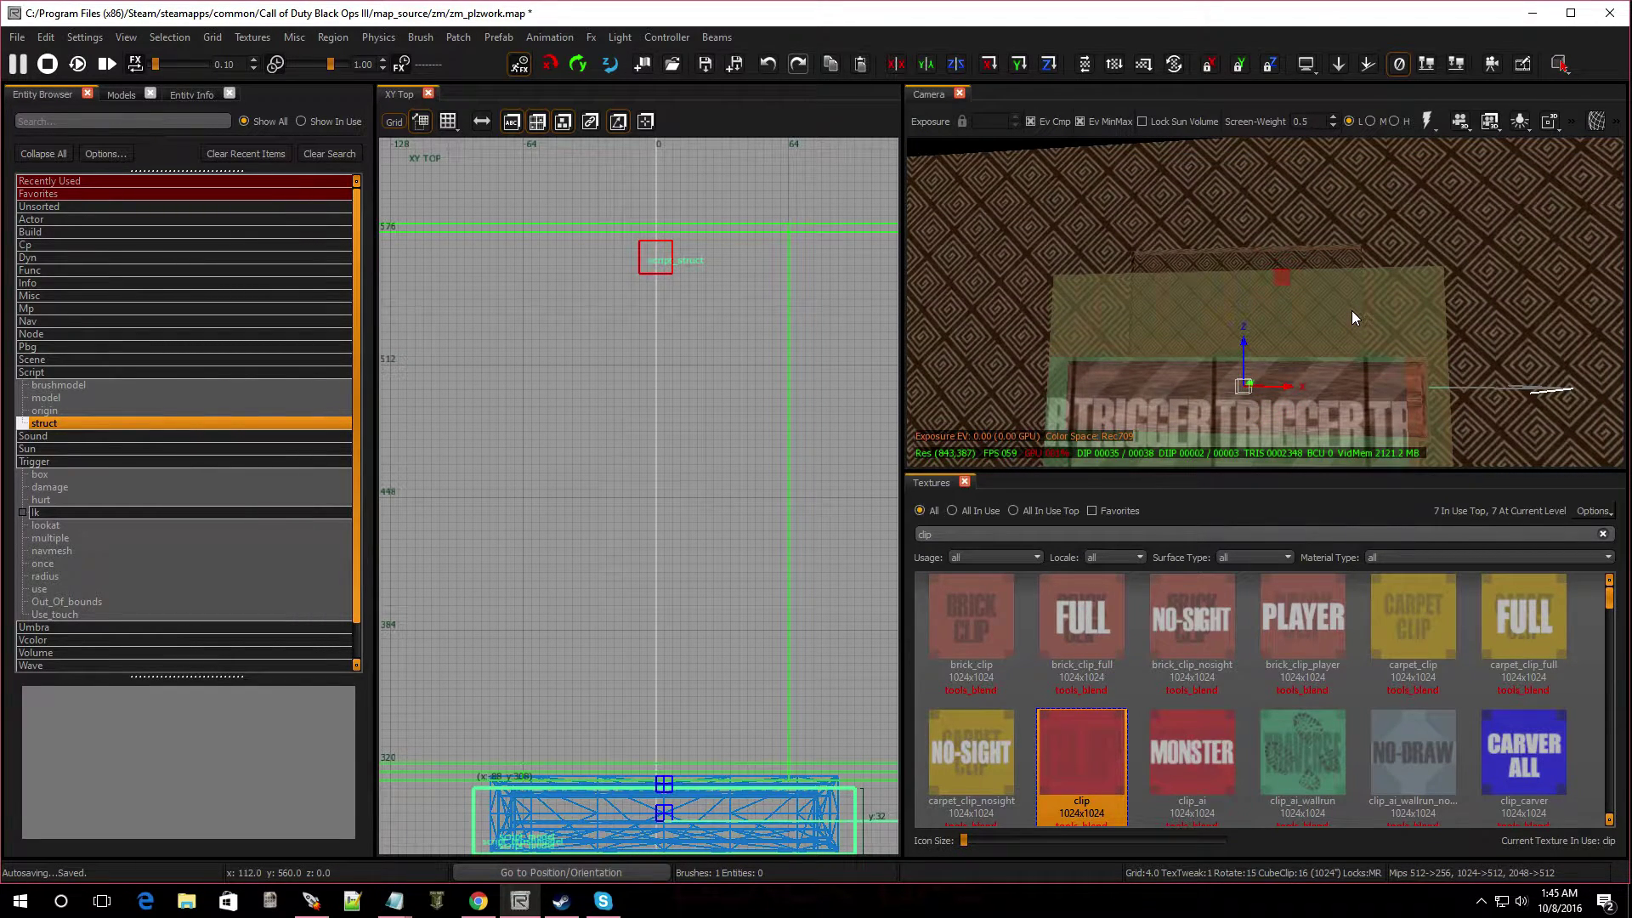
key("Escape")
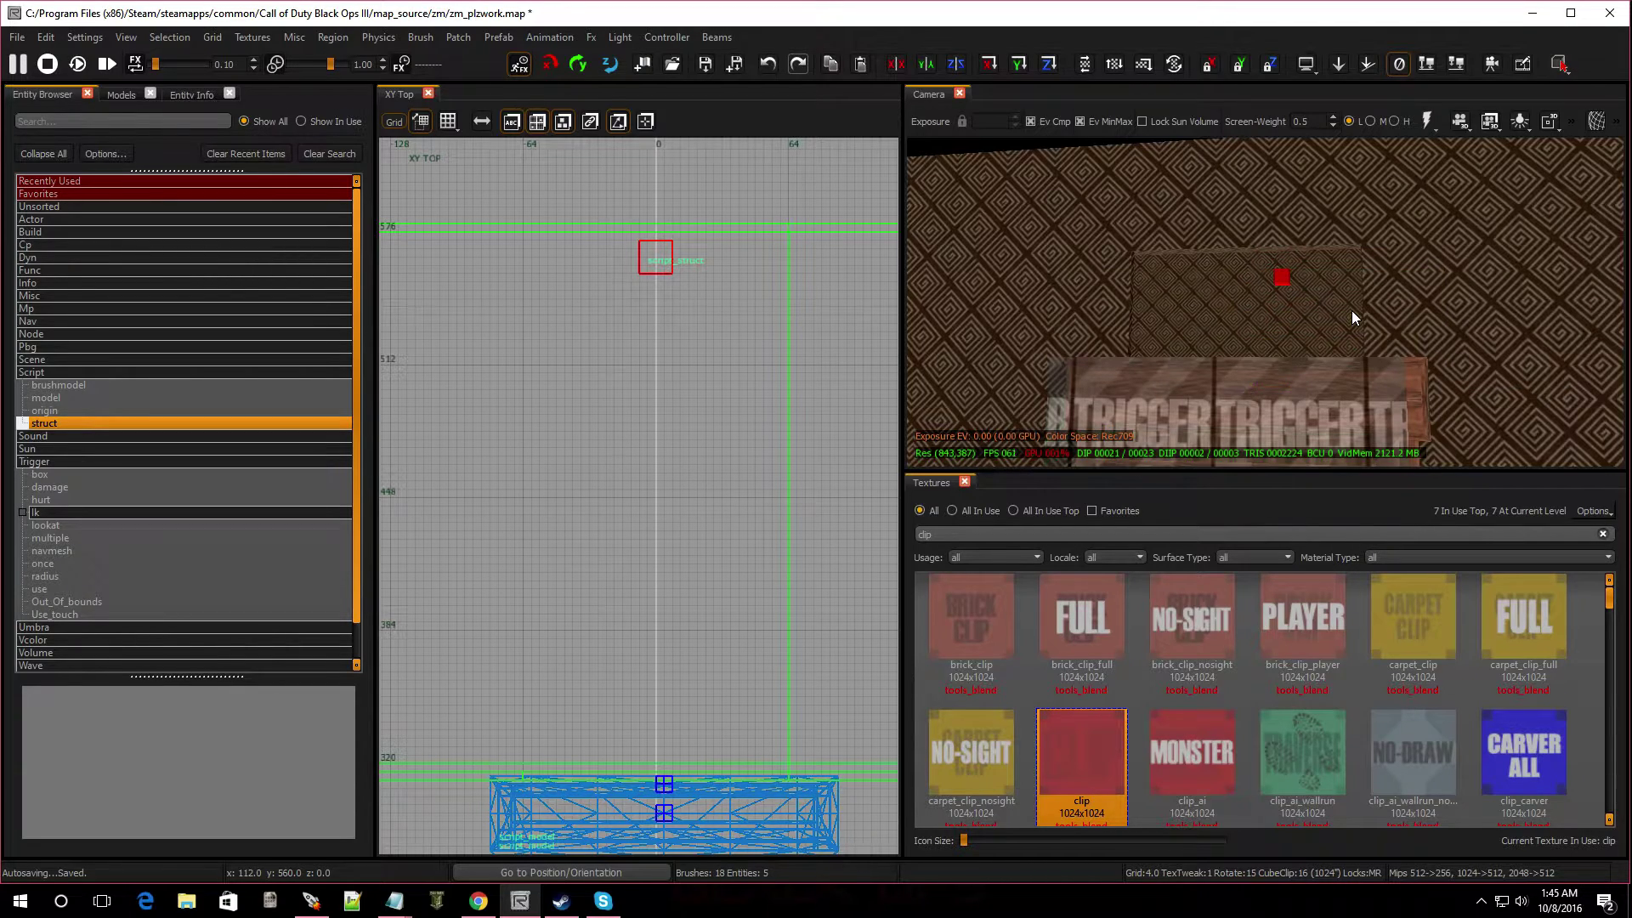
Link the use trigger to the lower counter model as its target and clear the selection.
right_click_drag(1370, 385, 1262, 441)
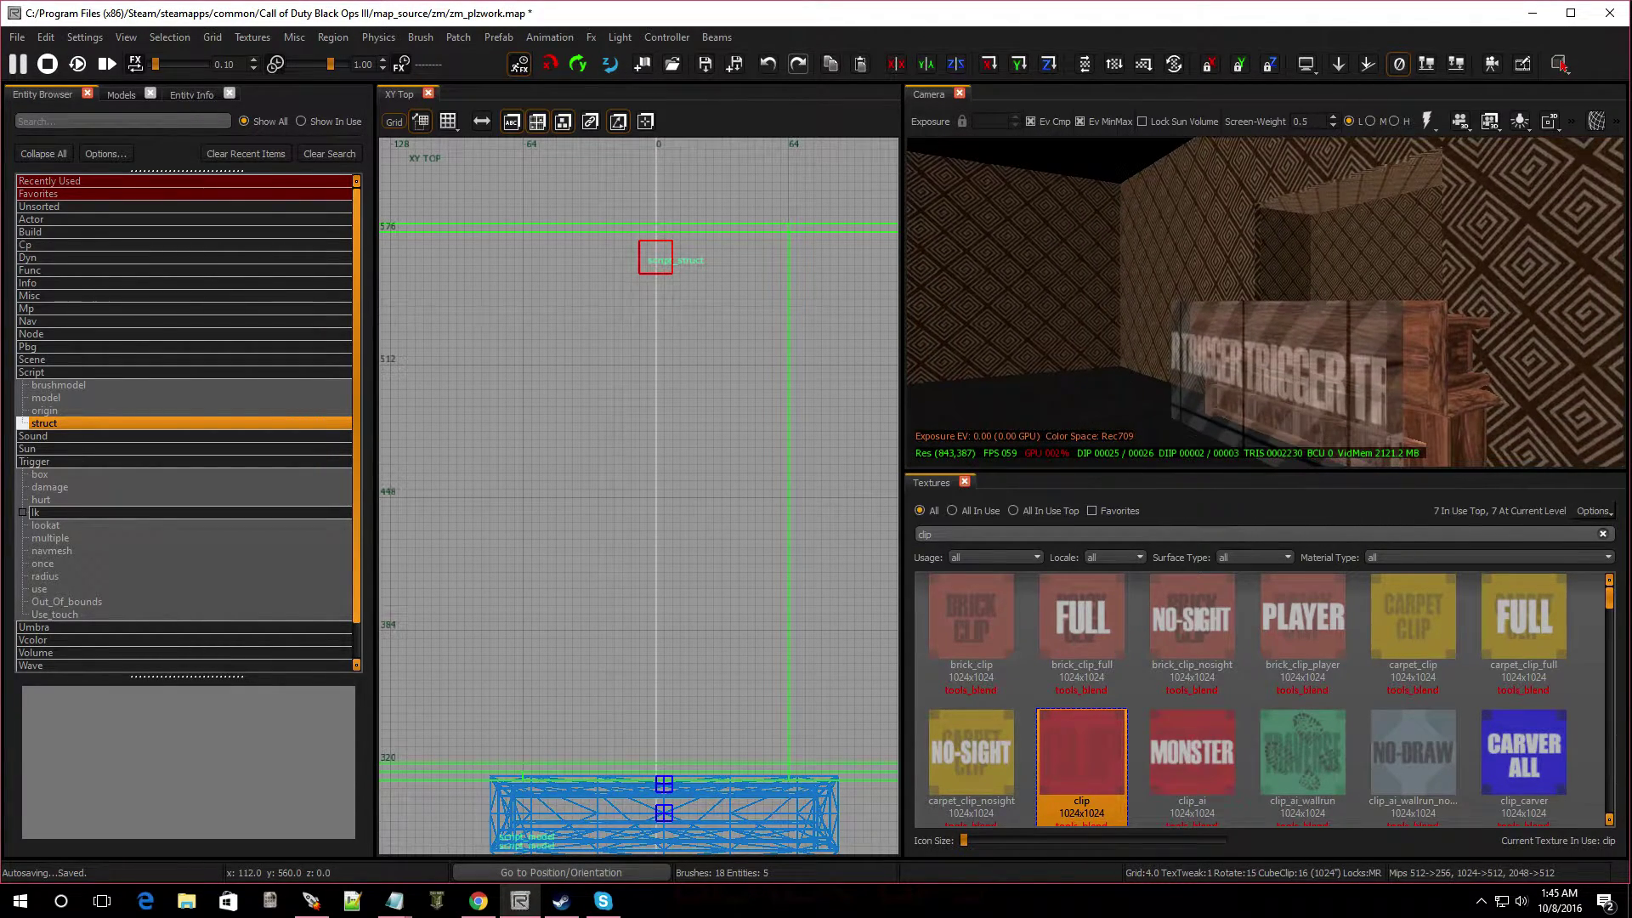
left_click(1341, 350)
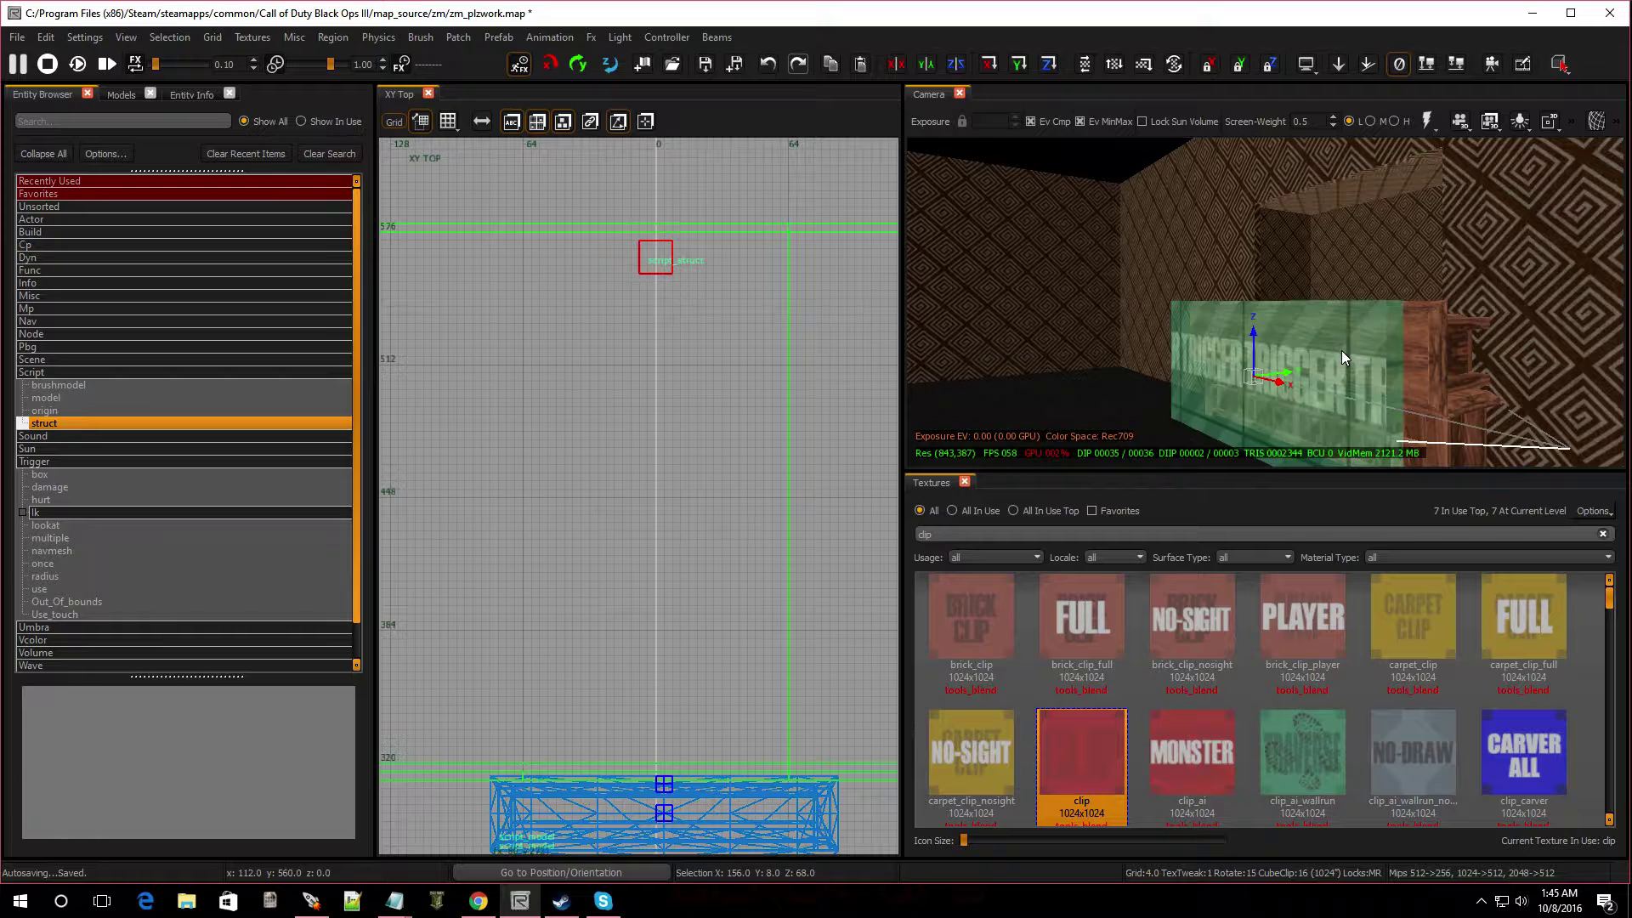
left_click(1426, 430, "shift")
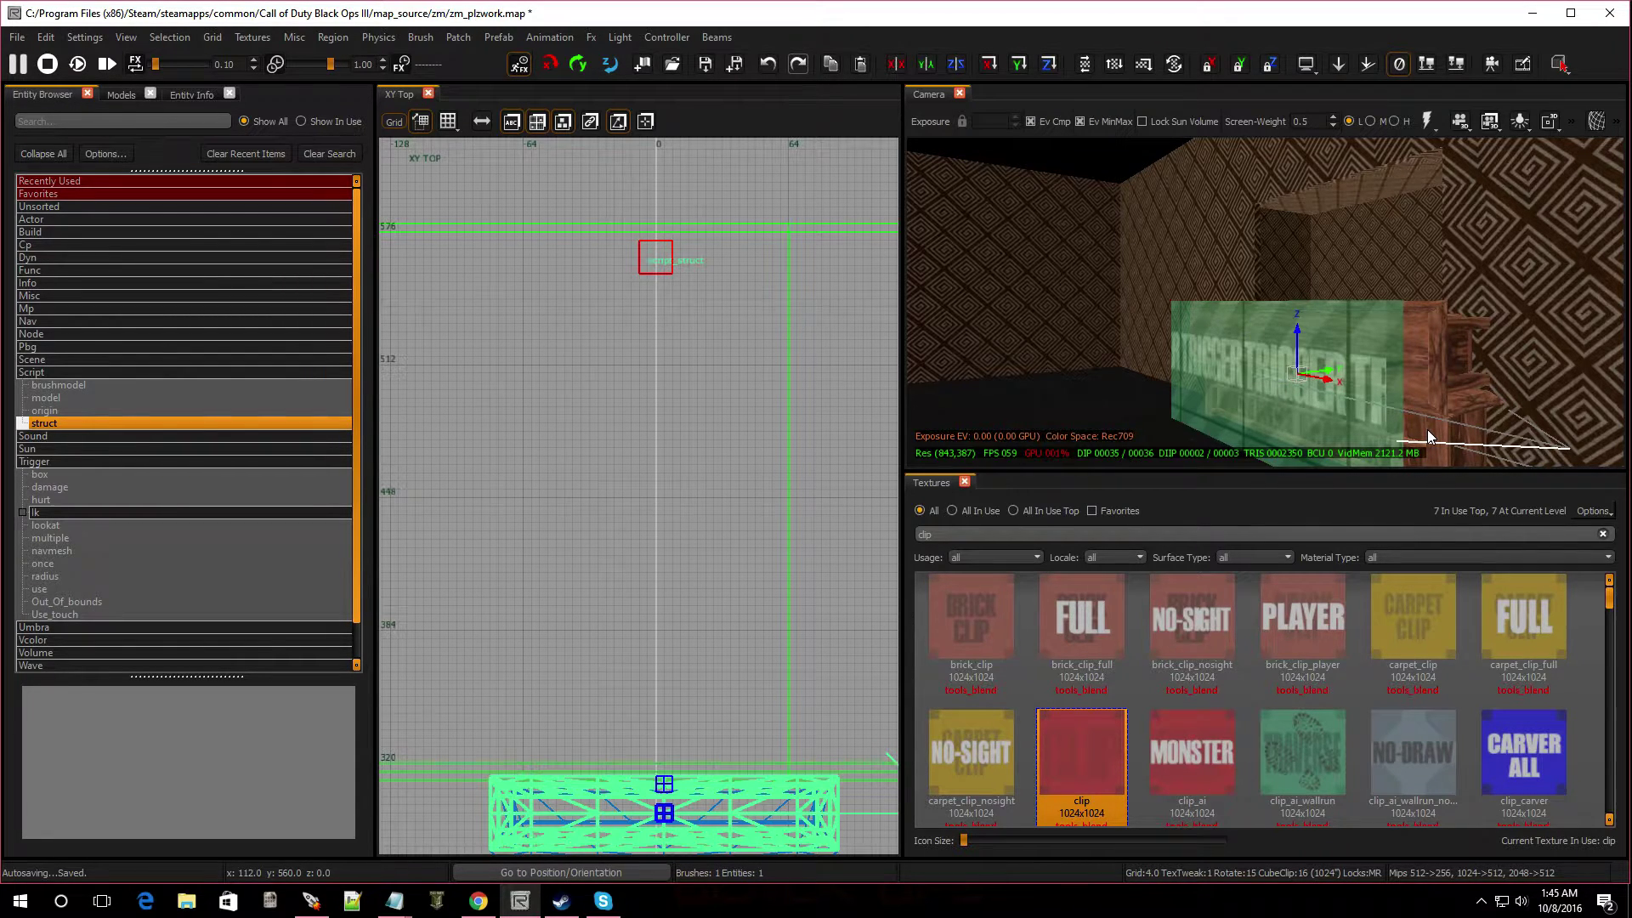
key("w")
key("Escape")
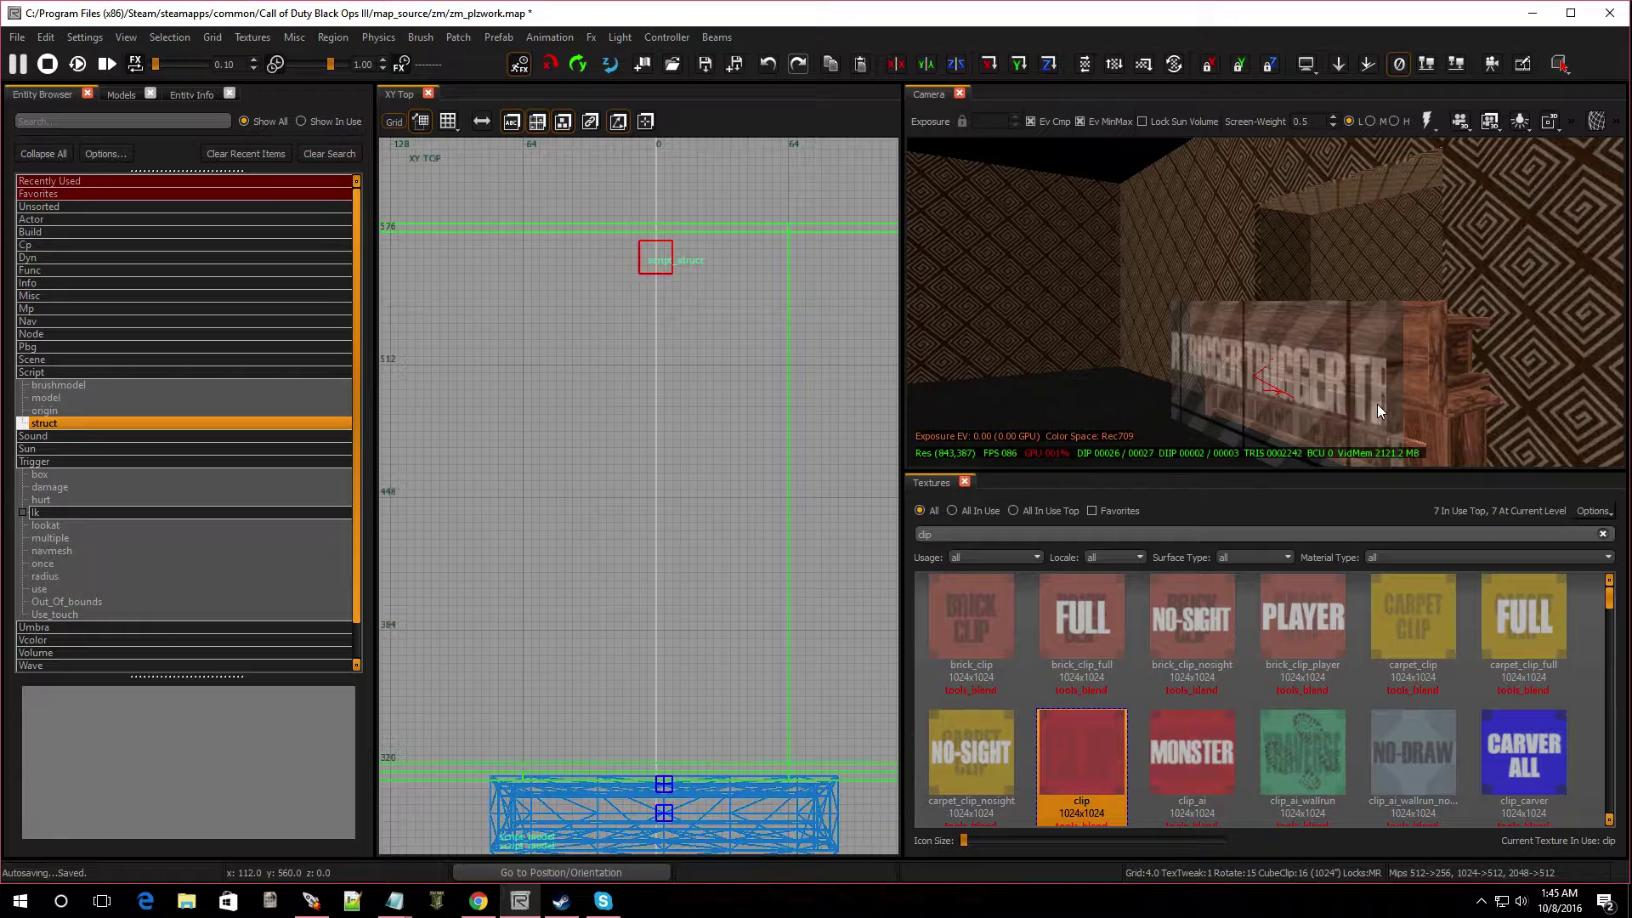
Link the lower counter model to the script struct on the far wall.
mouse_move(1419, 342)
right_mouse_down()
mouse_move(1420, 306)
mouse_move(1394, 298)
mouse_move(1419, 332)
mouse_move(1411, 259)
mouse_move(1420, 357)
mouse_move(1394, 323)
mouse_move(1394, 263)
mouse_move(1398, 339)
mouse_move(1386, 327)
mouse_move(1419, 342)
right_mouse_up()
left_click(1210, 397, "shift")
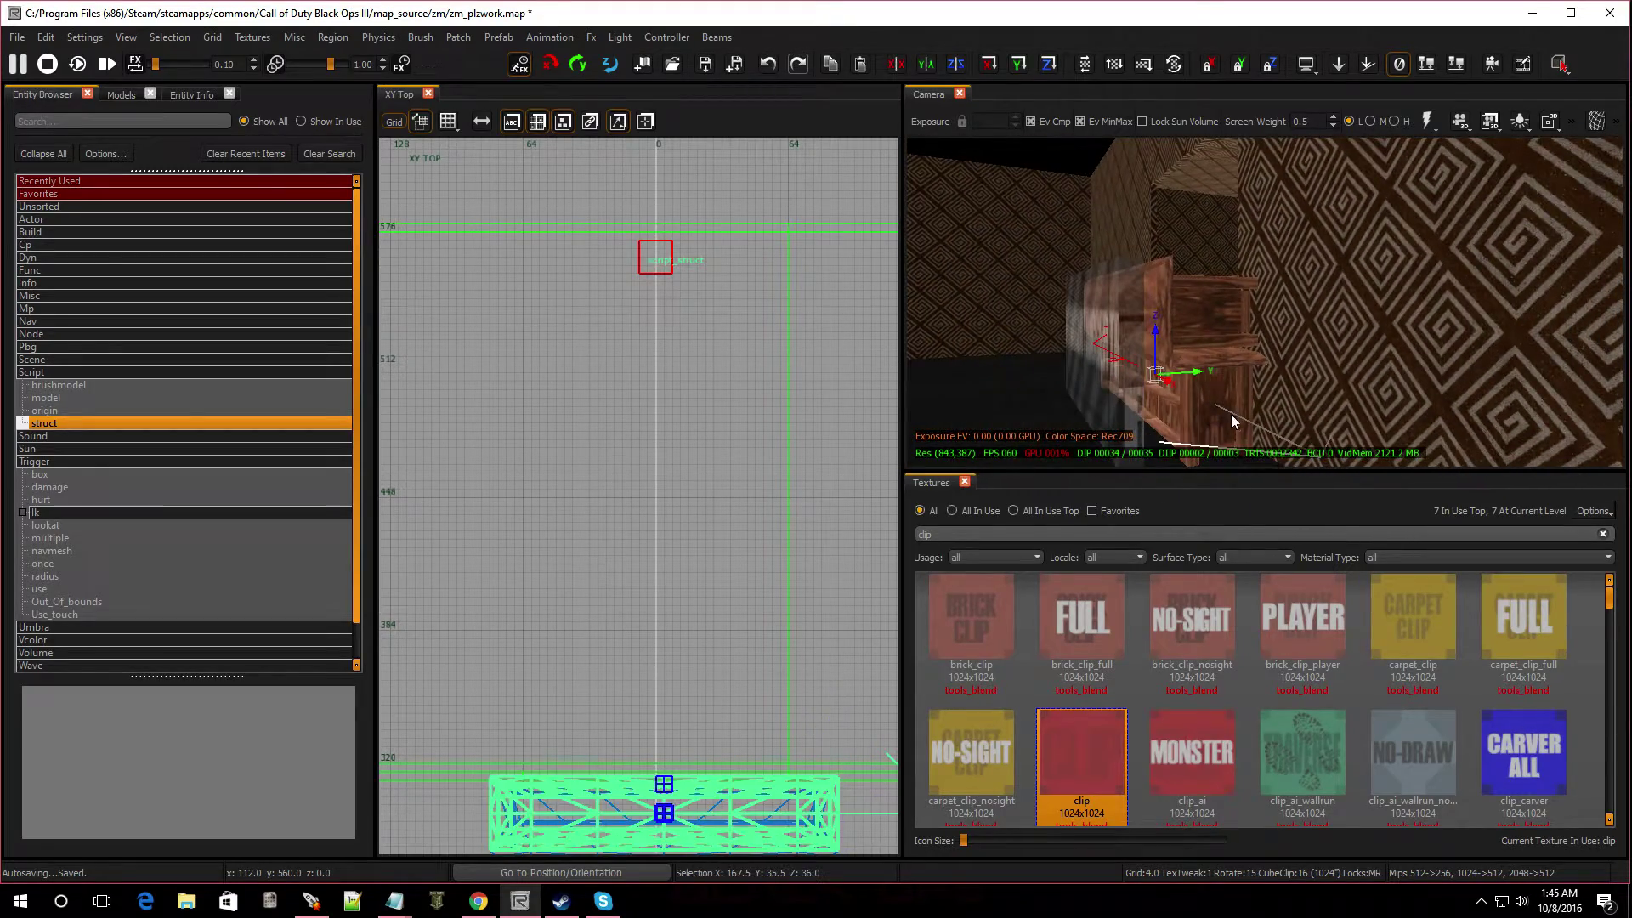
right_click_drag(1211, 397, 1289, 382)
left_click(1341, 295, "shift")
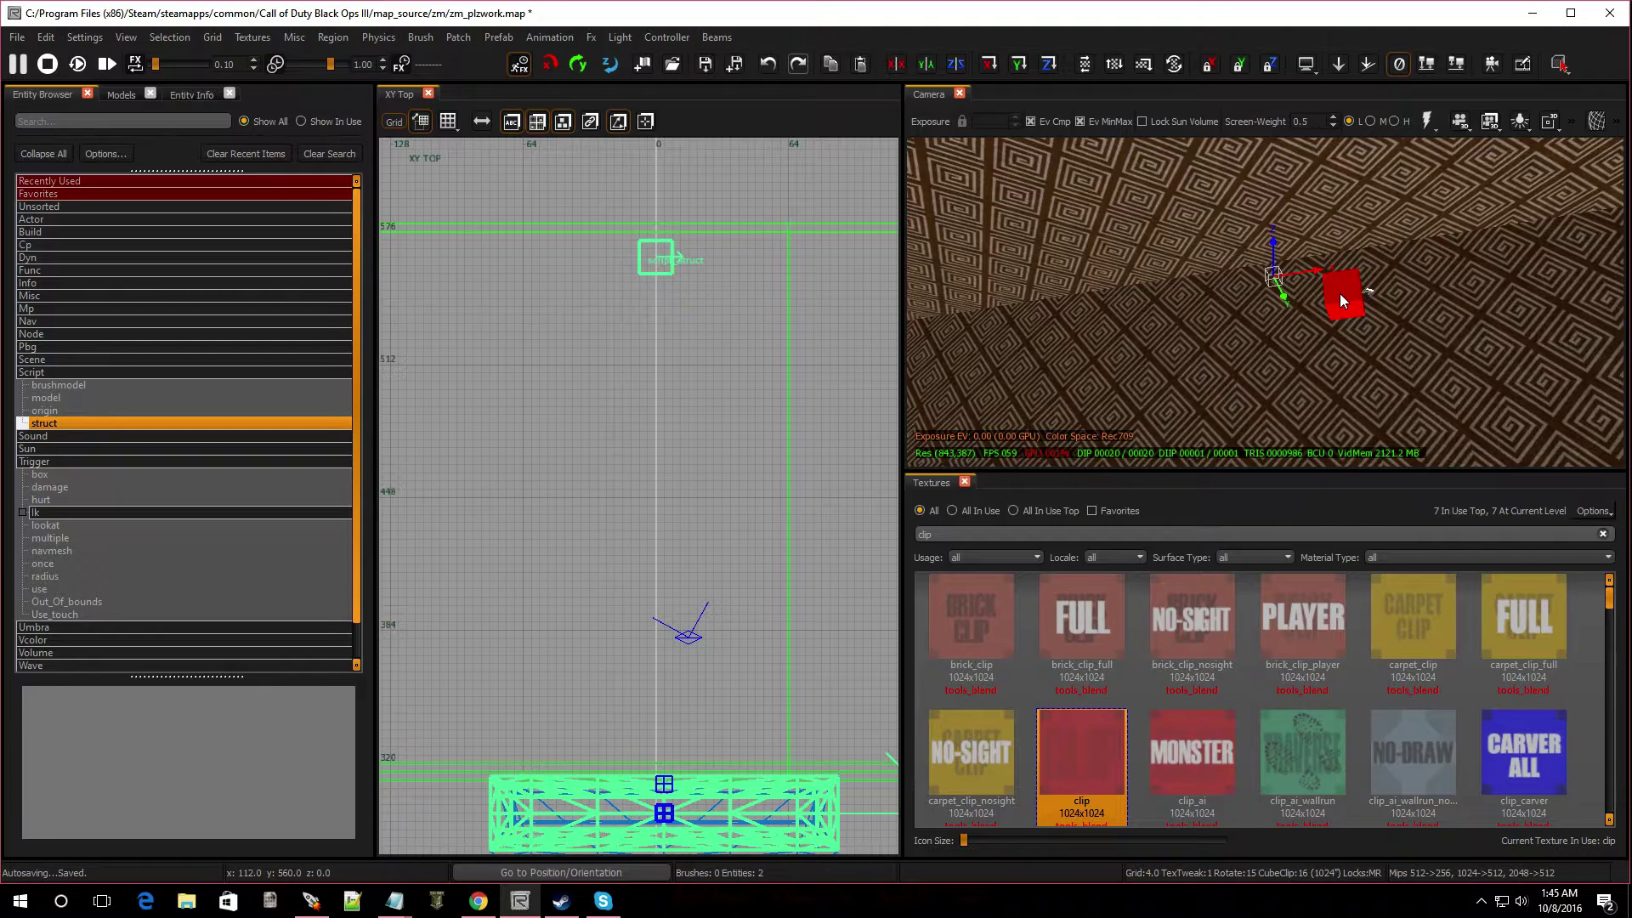
key("w")
Try to link the upper counter model to the struct high on the far wall.
right_click_drag(1290, 432, 1290, 432)
key("d")
key("w")
key("s")
key("w")
key("s")
left_click(1337, 312, "shift")
key("w")
right_click_drag(1266, 355, 1266, 356)
key("d")
left_click(1331, 211, "shift")
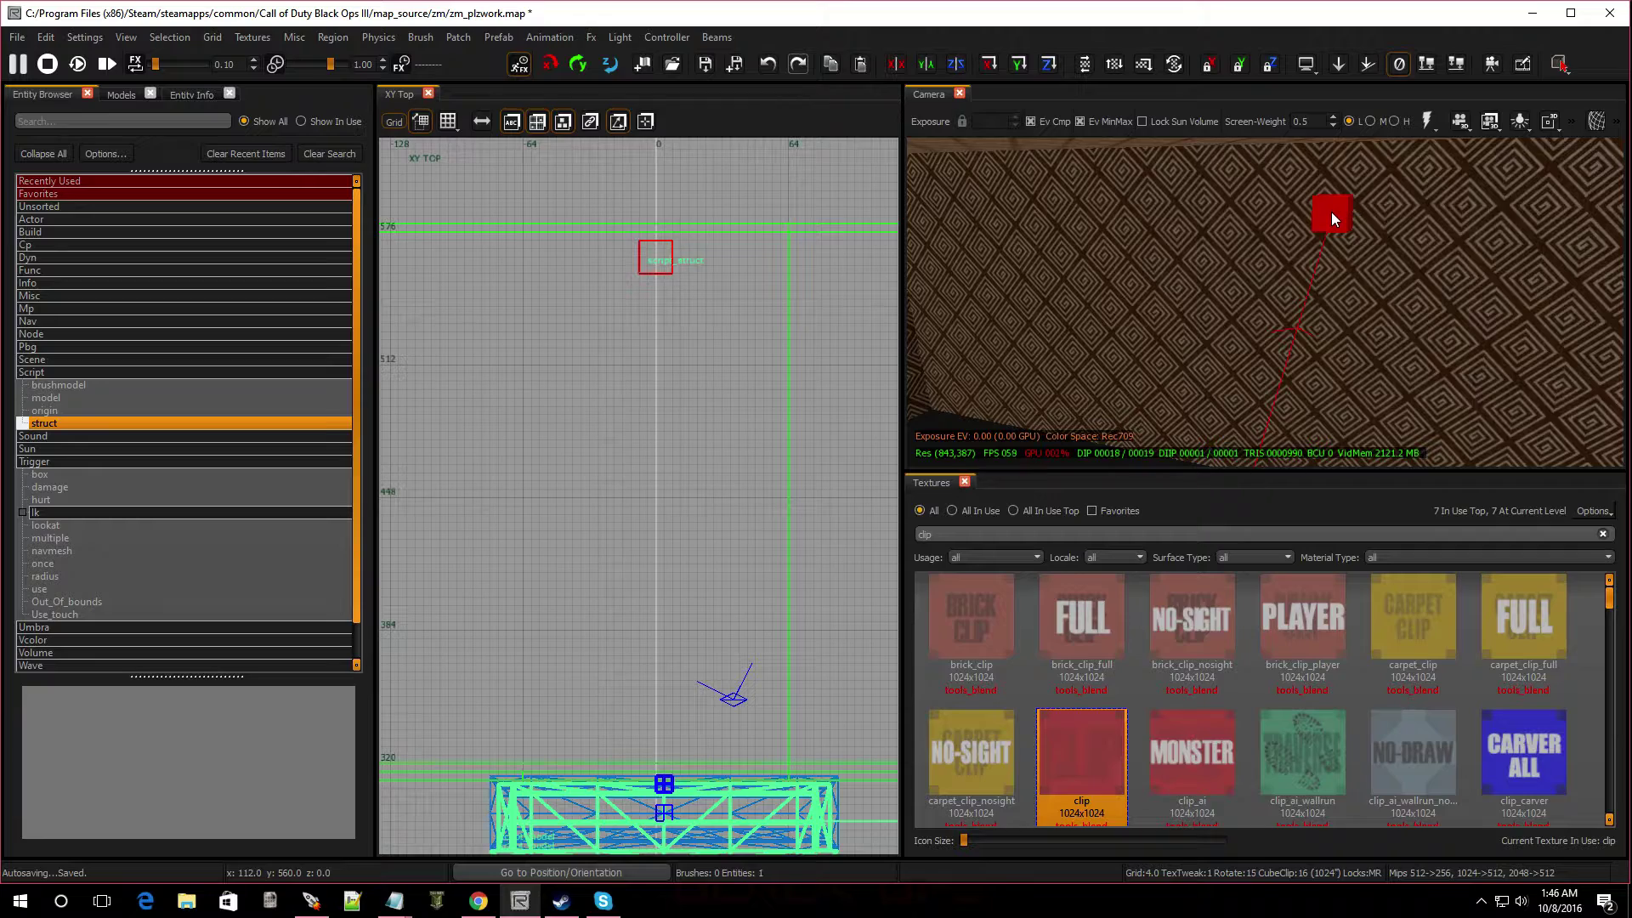
key("Escape")
Select the upper counter followed by the script struct, connect the two entities, and clear the selection.
right_click_drag(1300, 340, 1236, 353)
key("s")
left_click(1261, 418, "shift")
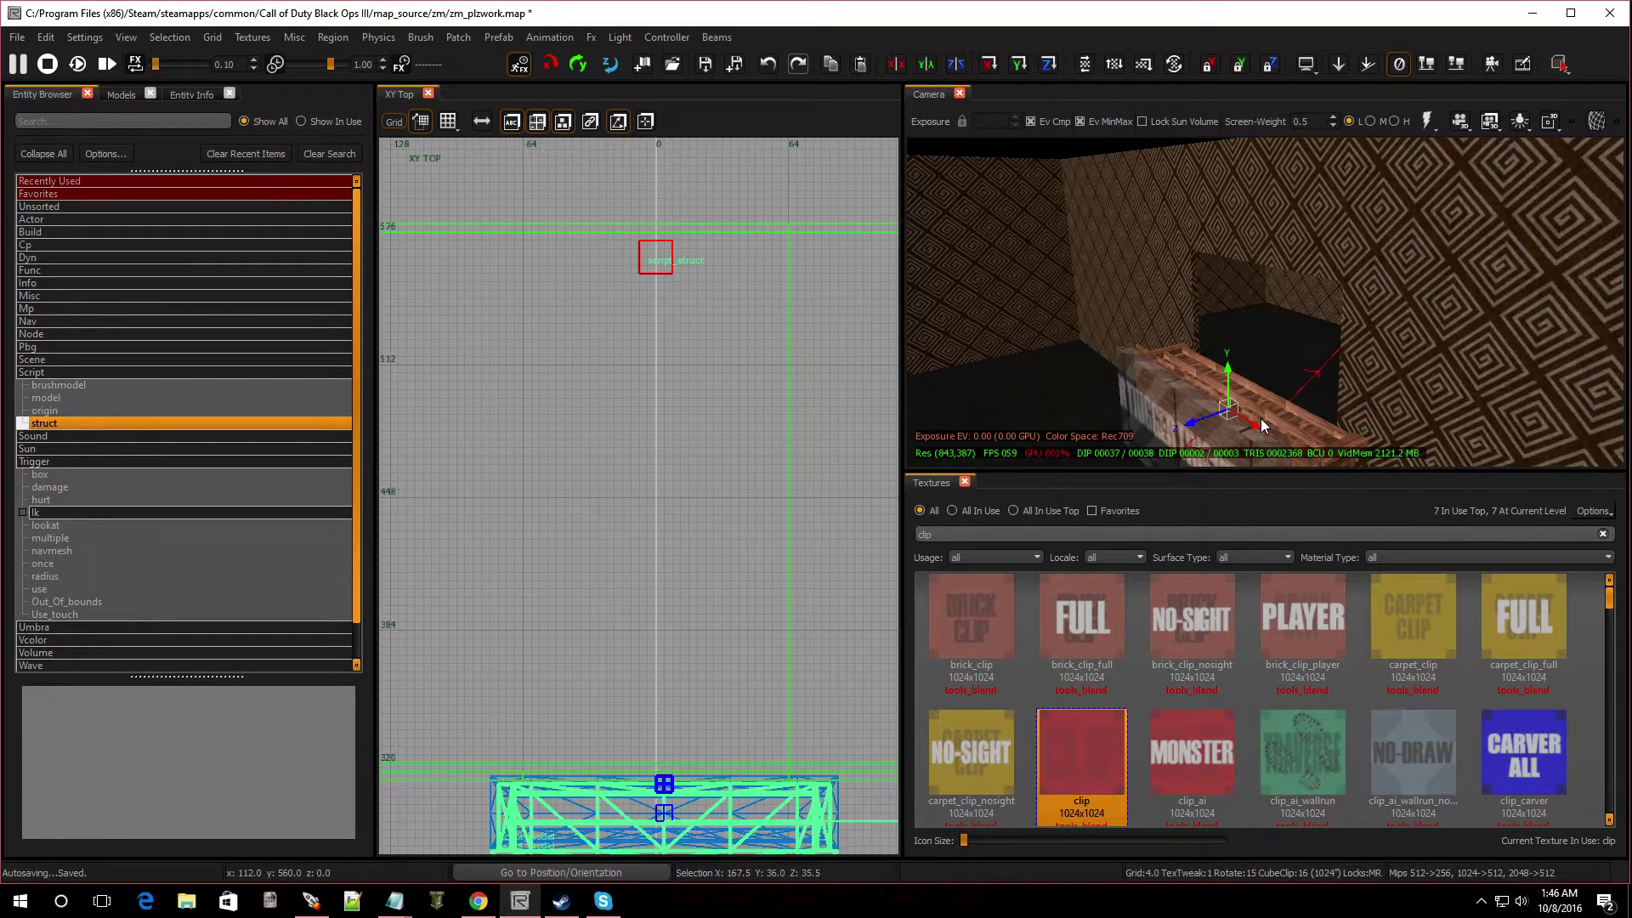
right_click_drag(1262, 418, 1261, 418)
key("w")
left_click(1337, 224, "shift")
left_click(1338, 225, "shift")
left_click(1337, 226)
key("s")
mouse_move(1360, 372)
right_mouse_down()
mouse_move(1258, 372)
mouse_move(1258, 425)
mouse_move(1173, 408)
mouse_move(1394, 372)
mouse_move(1359, 369)
right_mouse_up()
key("w")
key("s")
key("Escape")
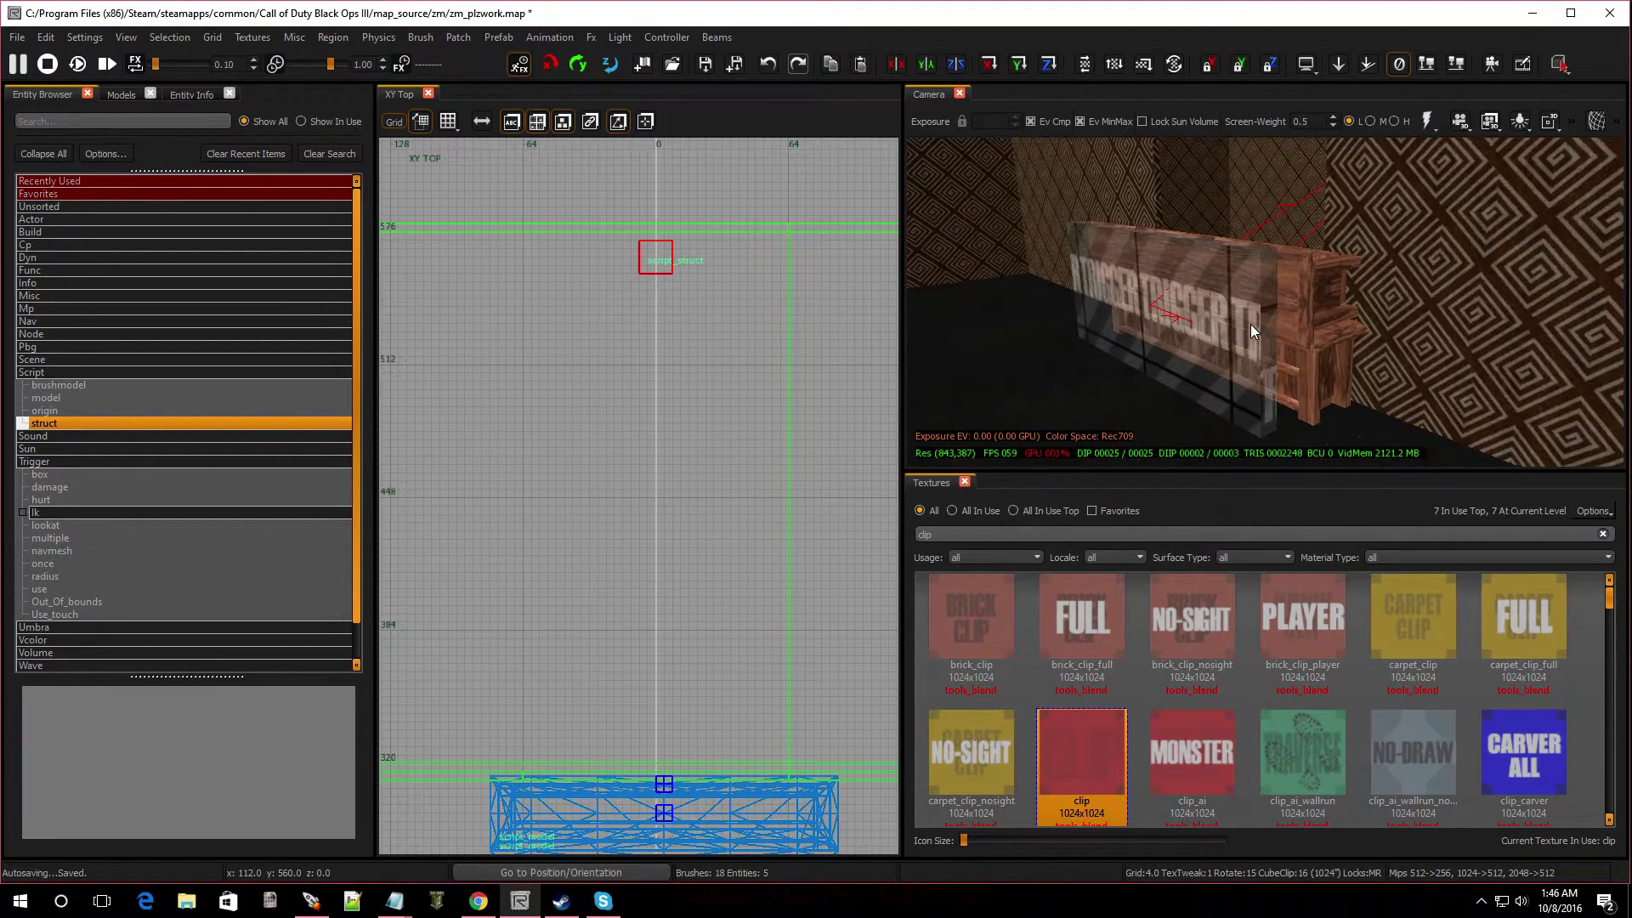
Link the use trigger to the upper counter model and clear the selection.
left_click(1251, 323, "shift")
left_click(1309, 278, "shift")
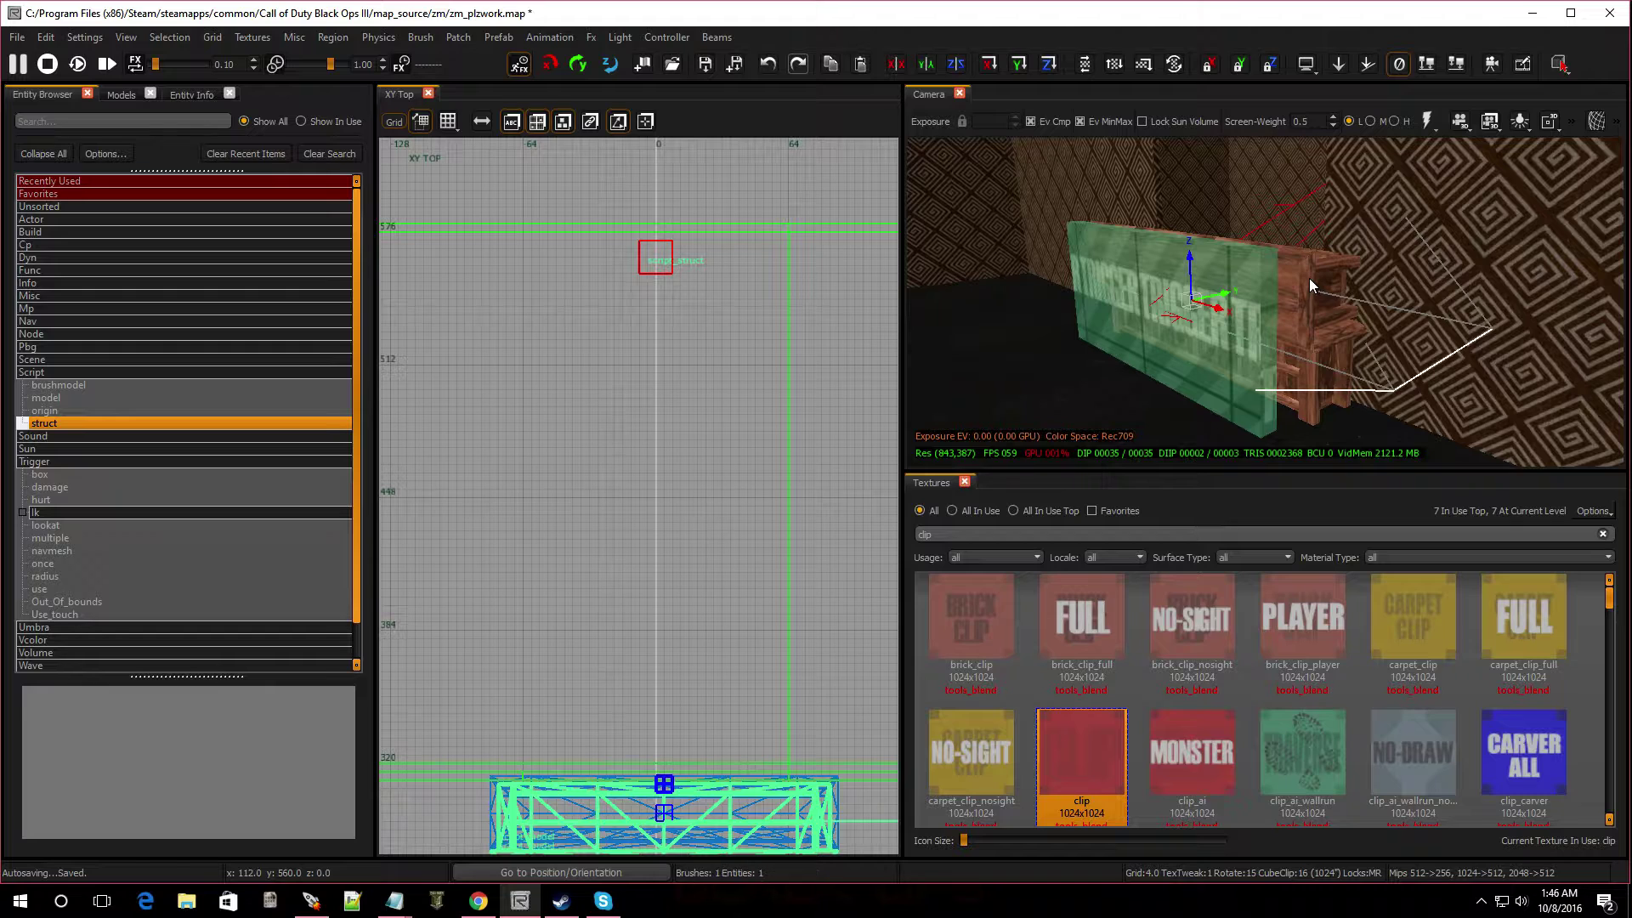
key("w")
key("Escape")
right_click_drag(1144, 359, 1175, 338)
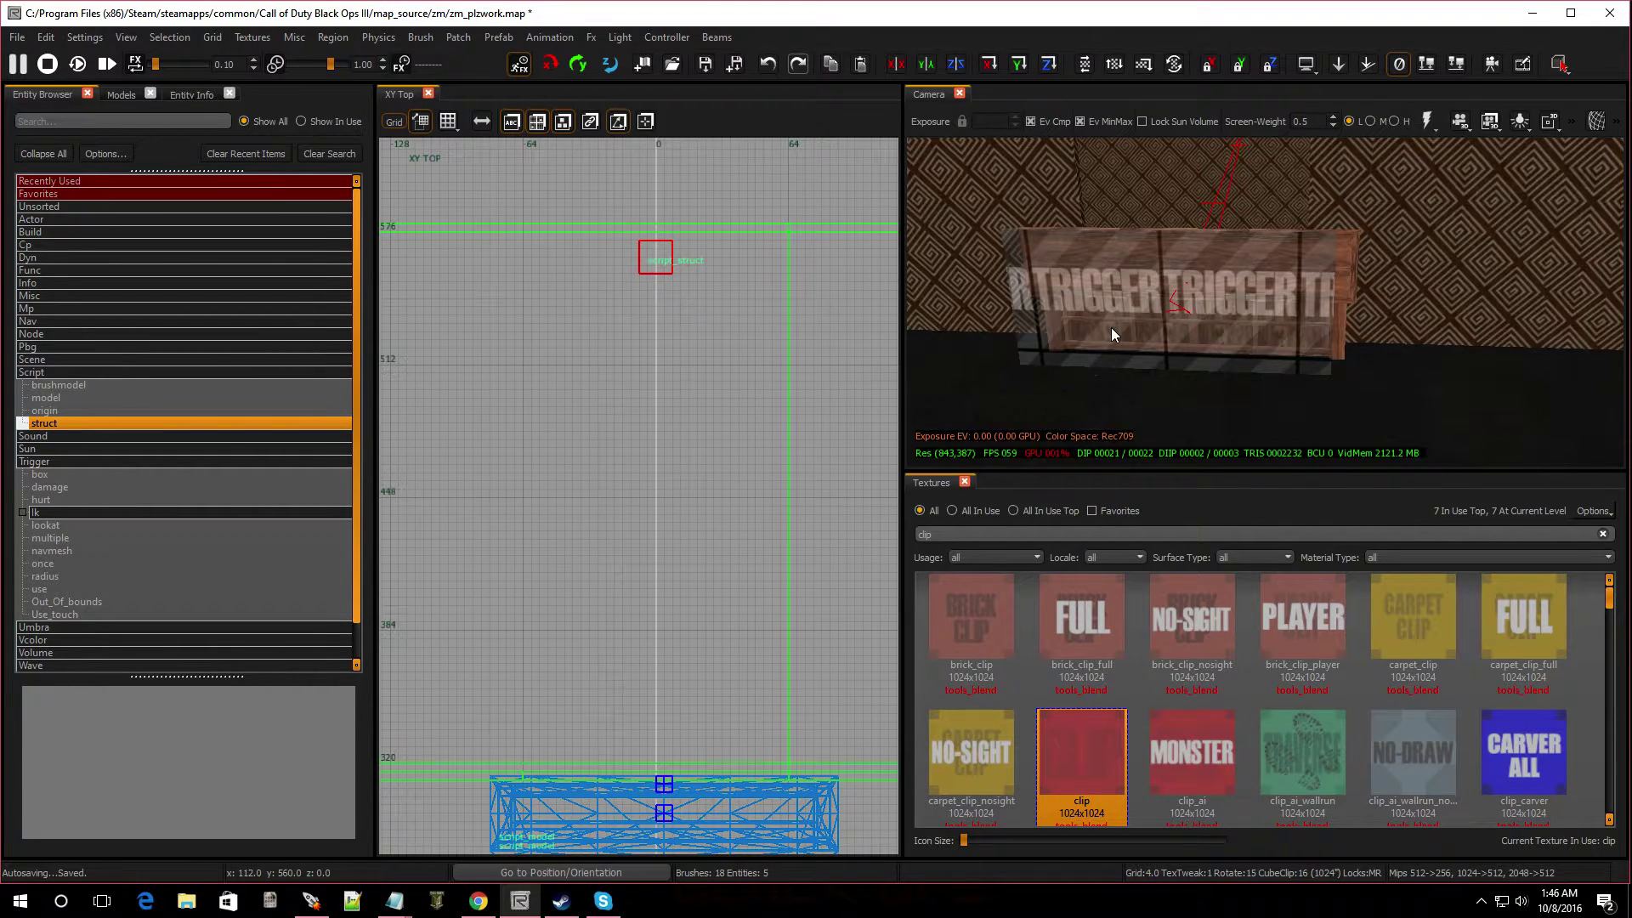
mouse_move(1110, 330)
right_mouse_down()
mouse_move(1186, 329)
mouse_move(1093, 329)
mouse_move(1144, 329)
mouse_move(1110, 328)
right_mouse_up()
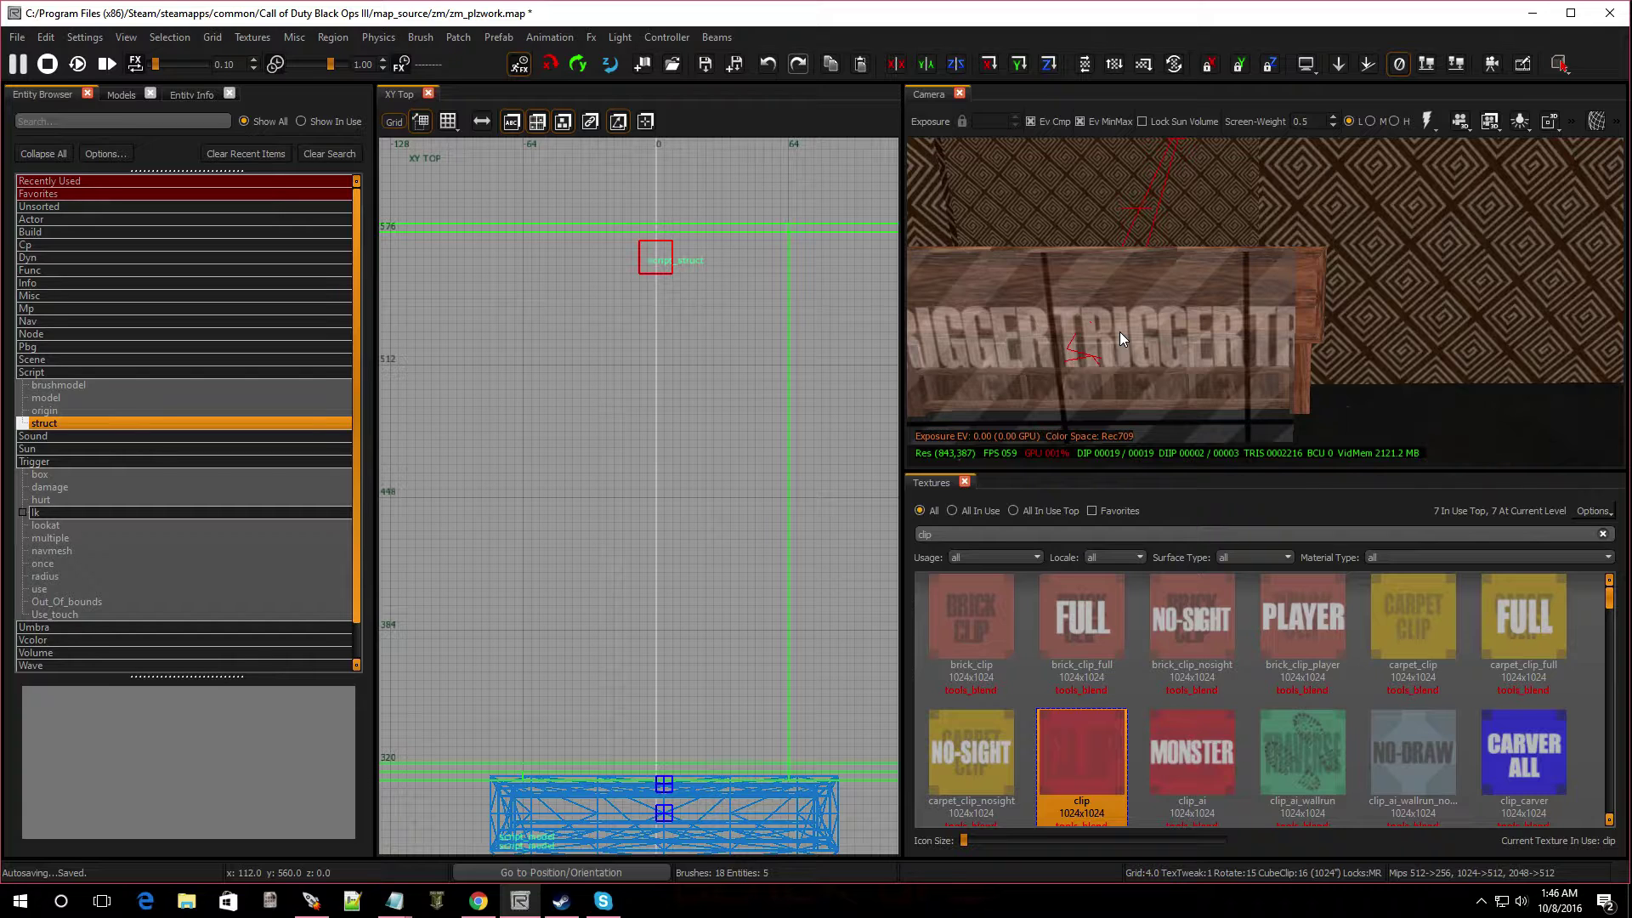
right_click_drag(1125, 332, 1125, 331)
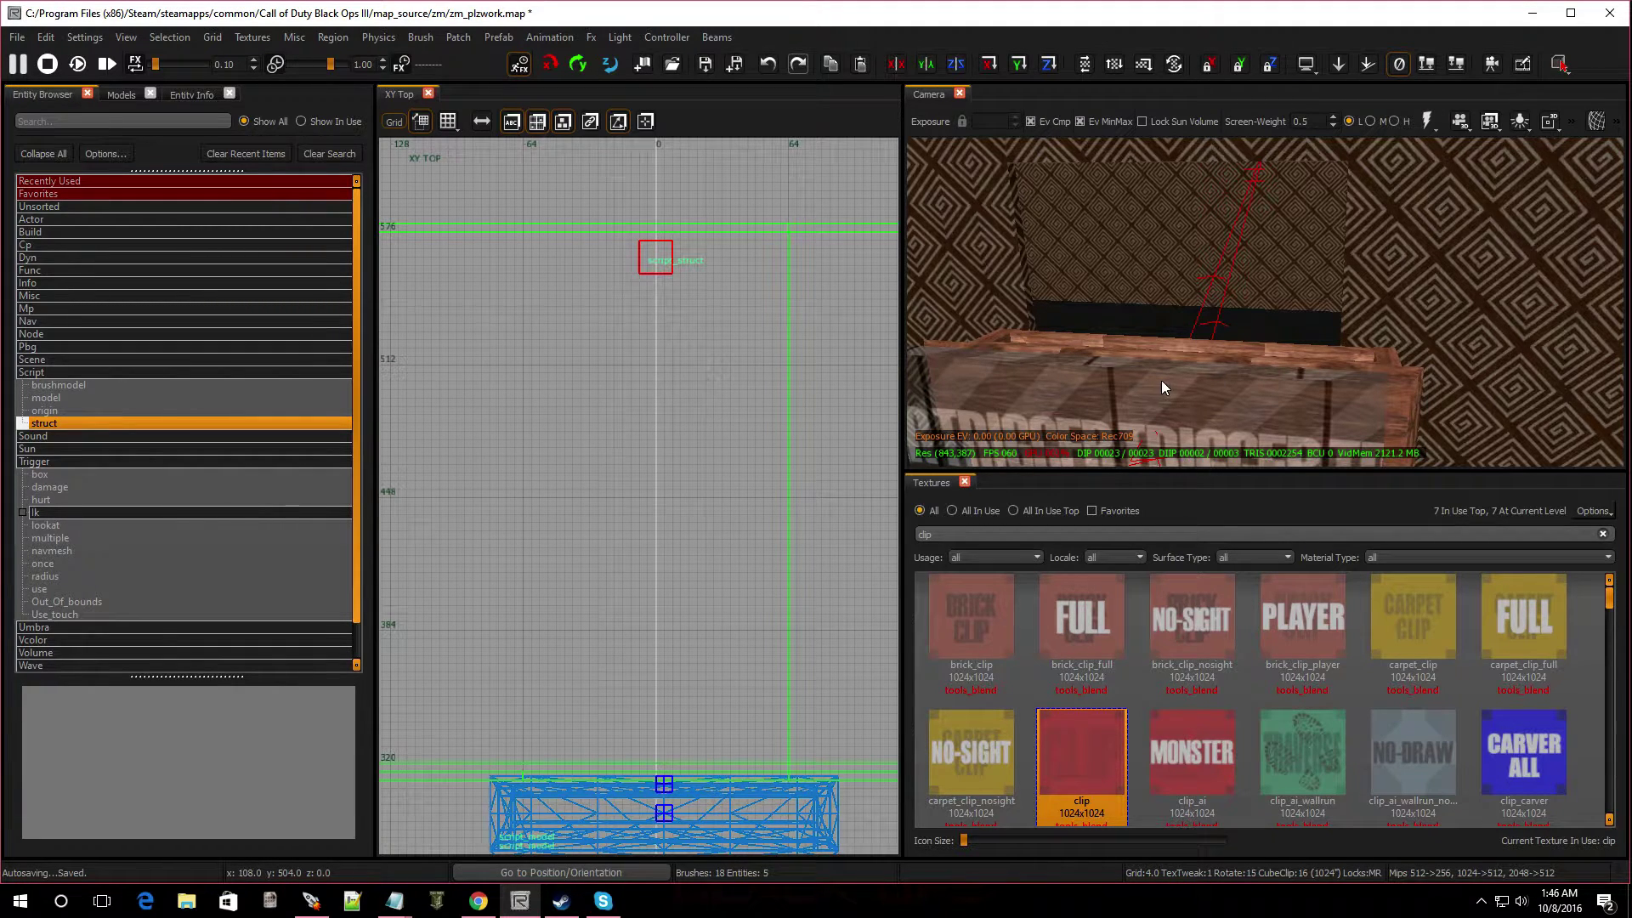
right_click_drag(1161, 379, 1201, 299)
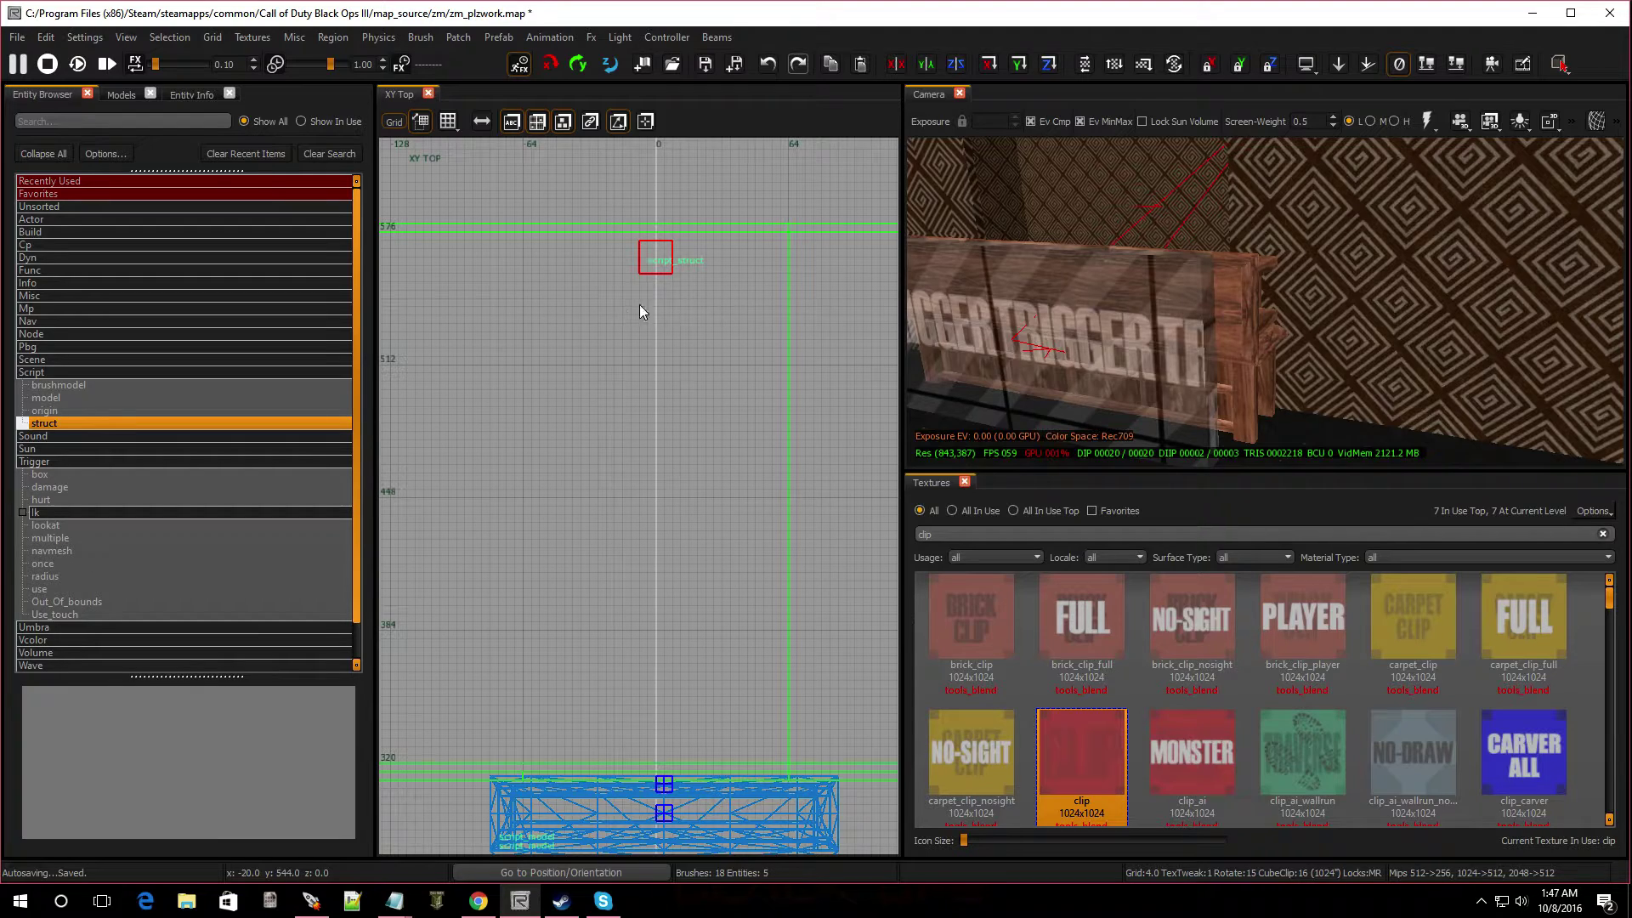
right_click_drag(1063, 311, 1217, 254)
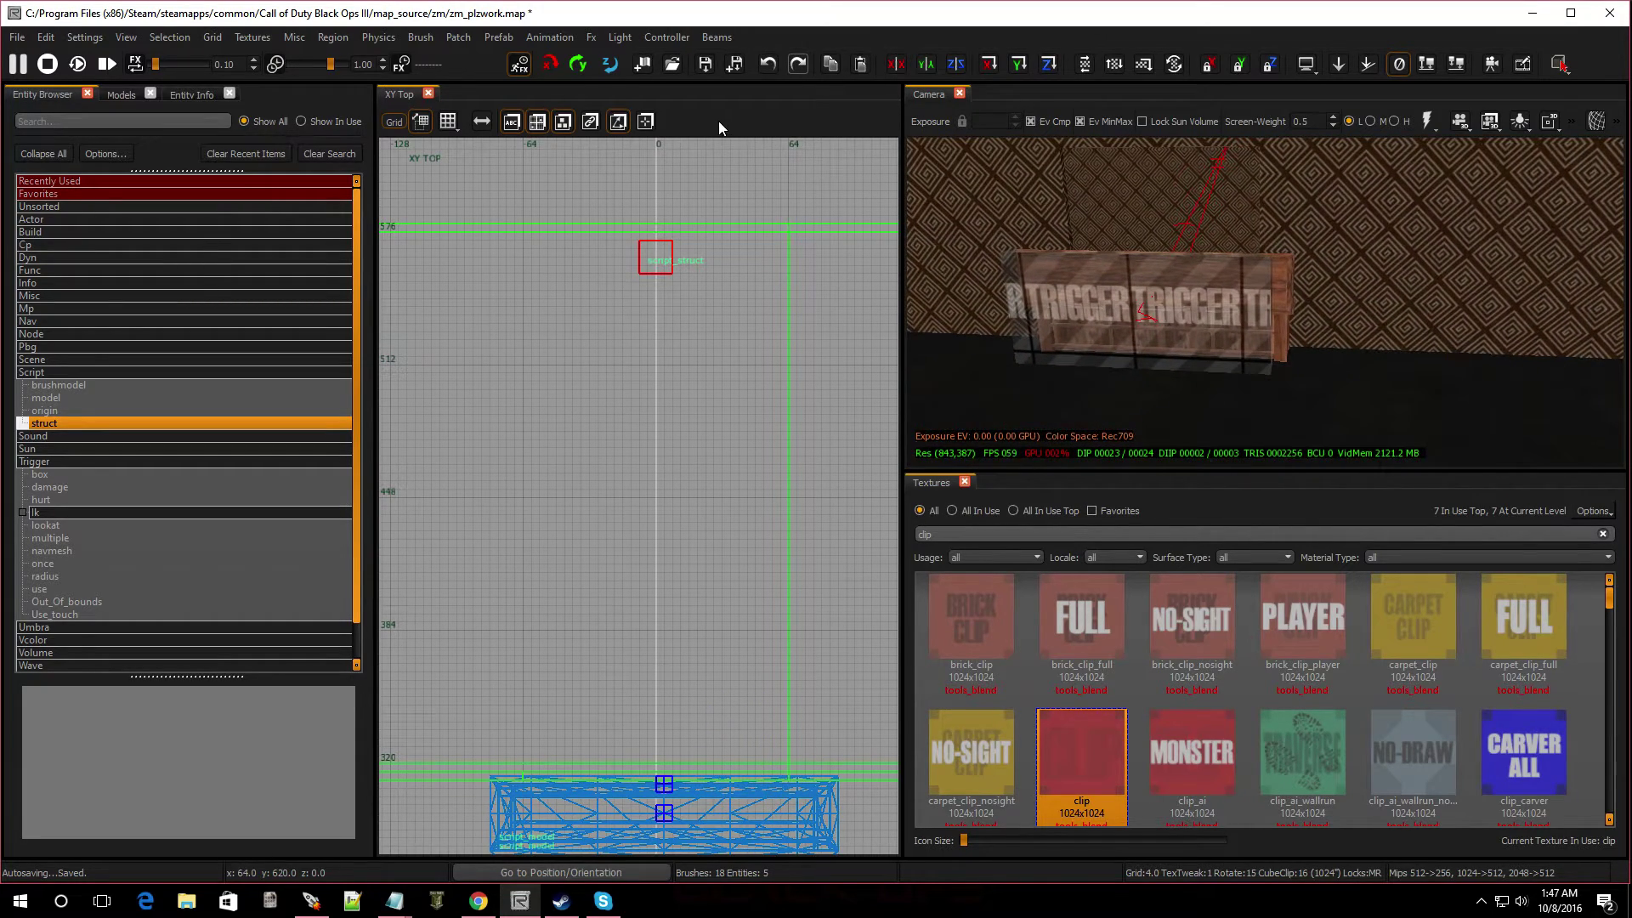
Save the zm_plzwork map and close the map editor.
left_click(17, 38)
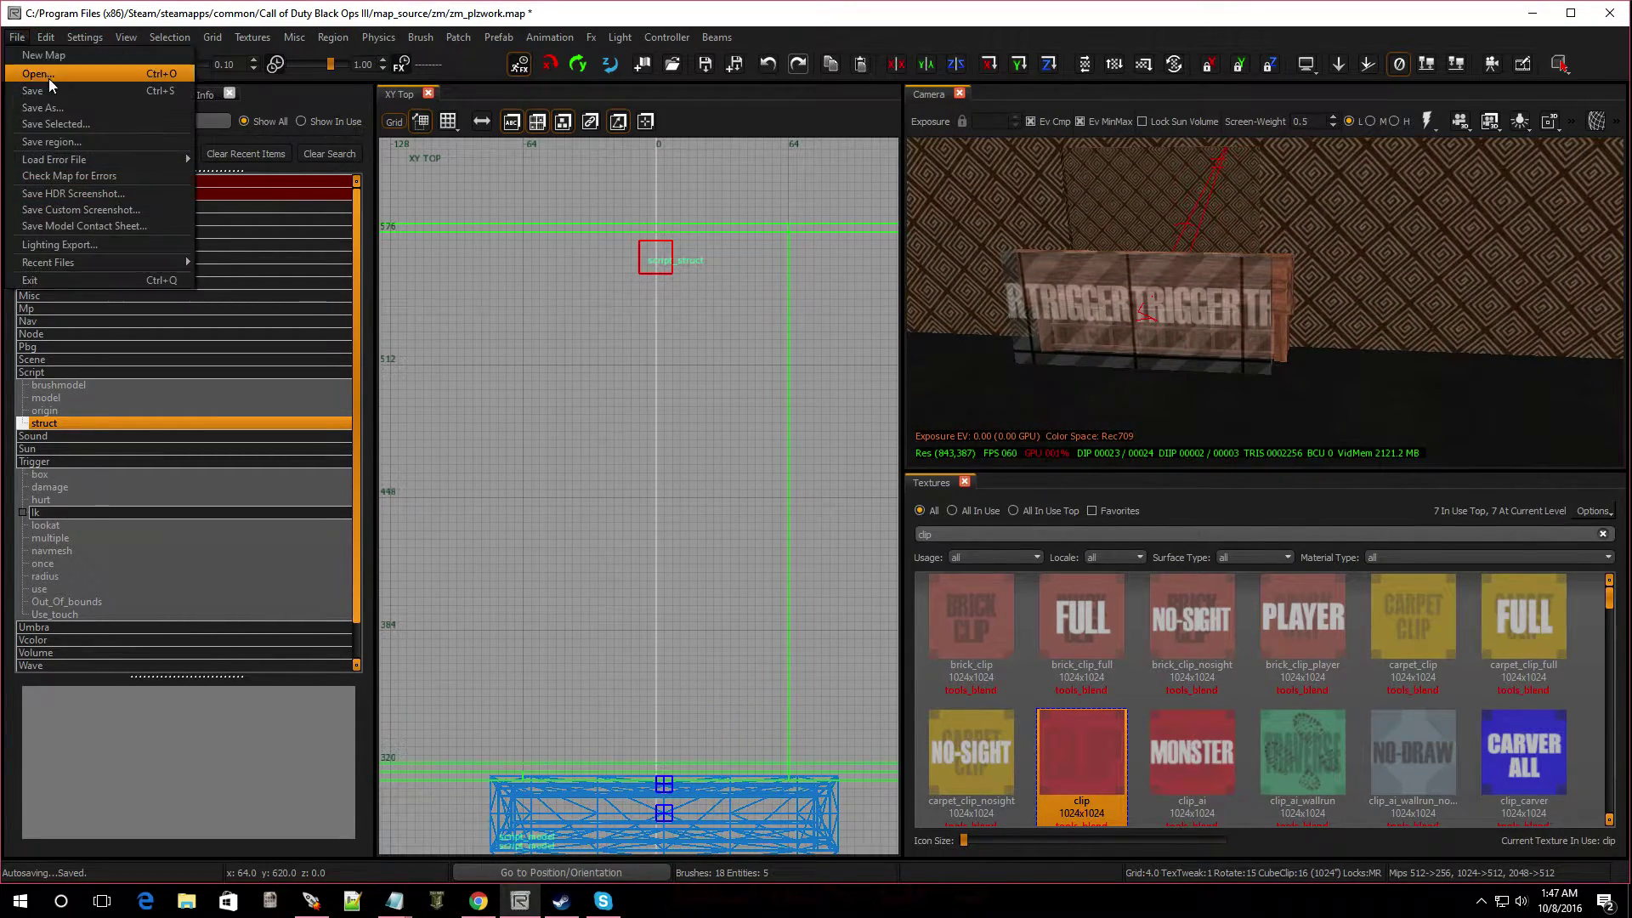
left_click(55, 90)
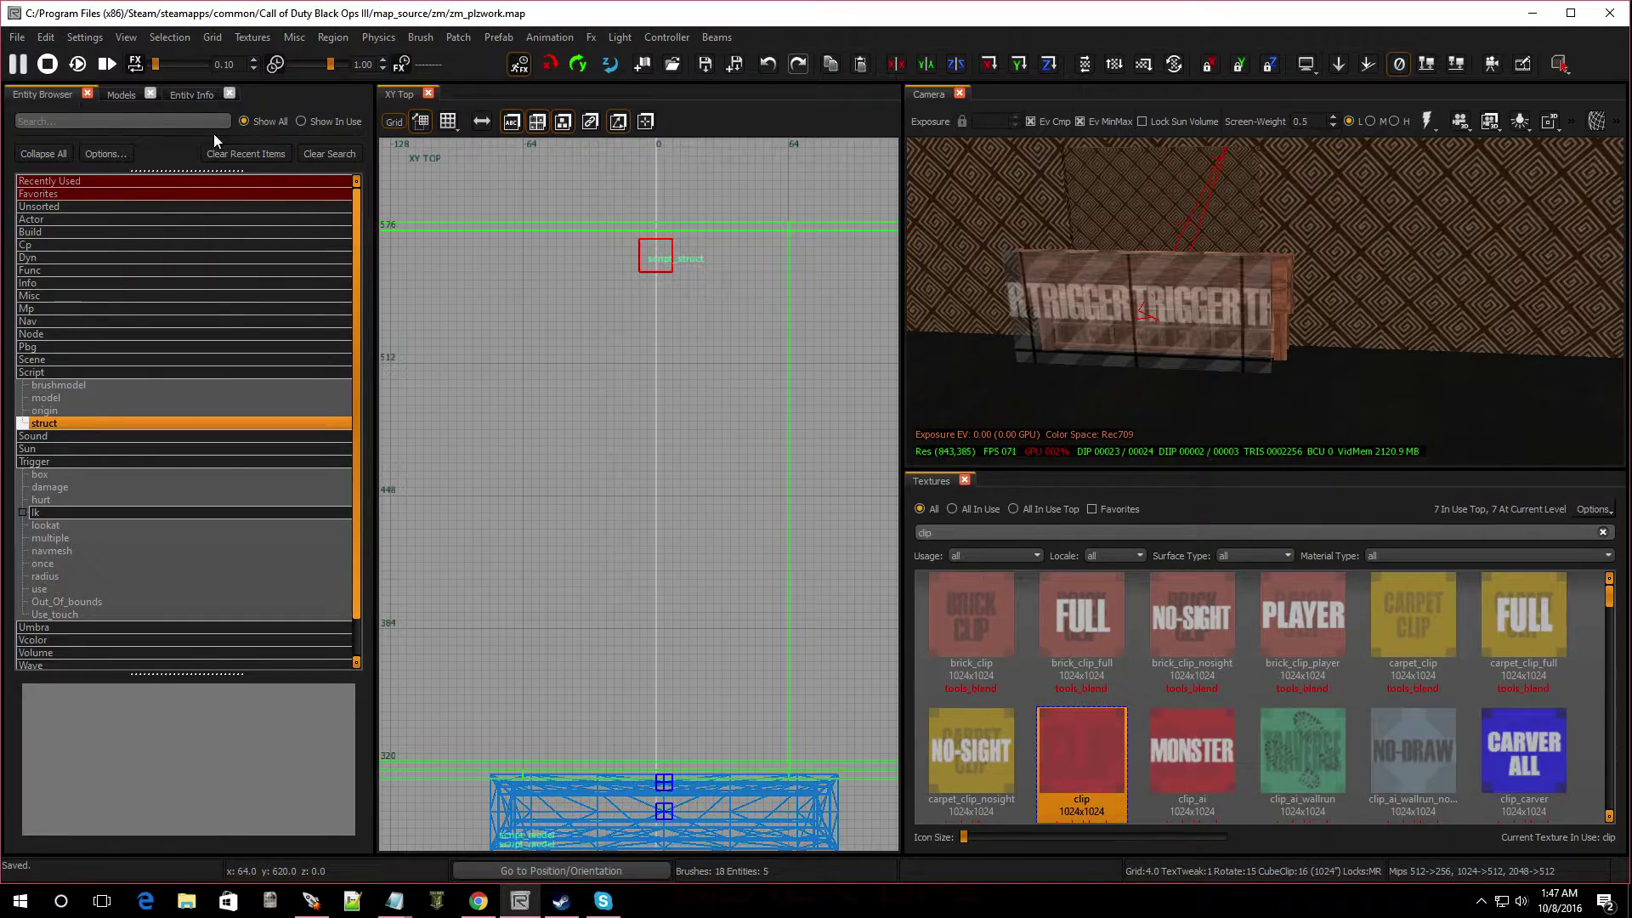
left_click(1598, 14)
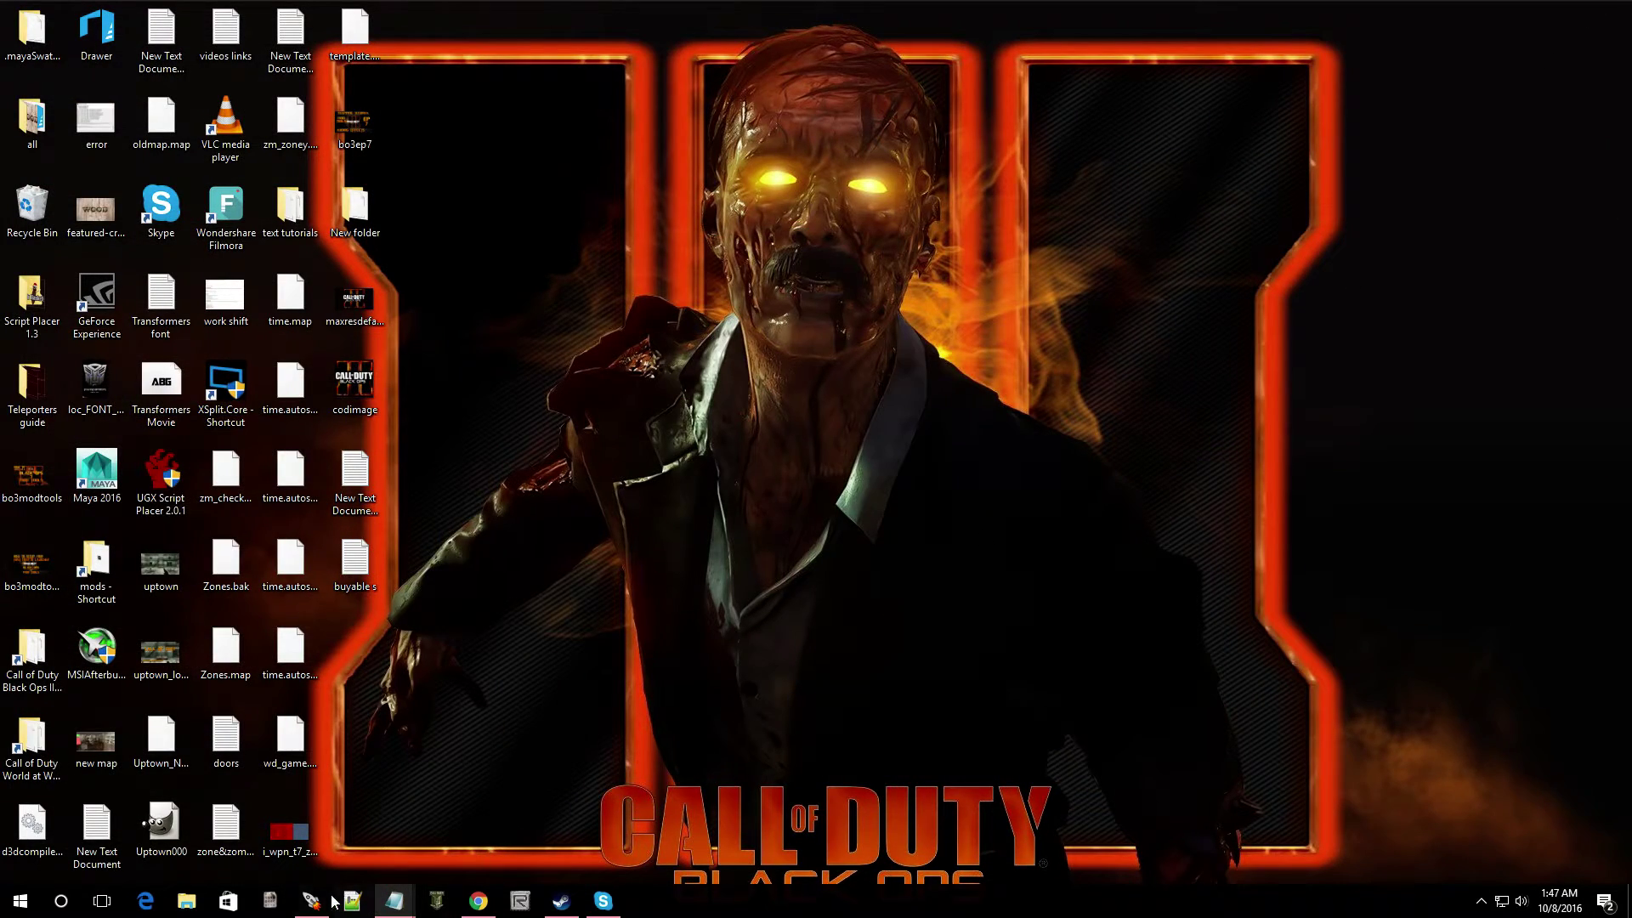
Switch to the Black Ops III Mod Tools Launcher, build the zm_plzwork map, and allow the game to launch.
left_click(312, 901)
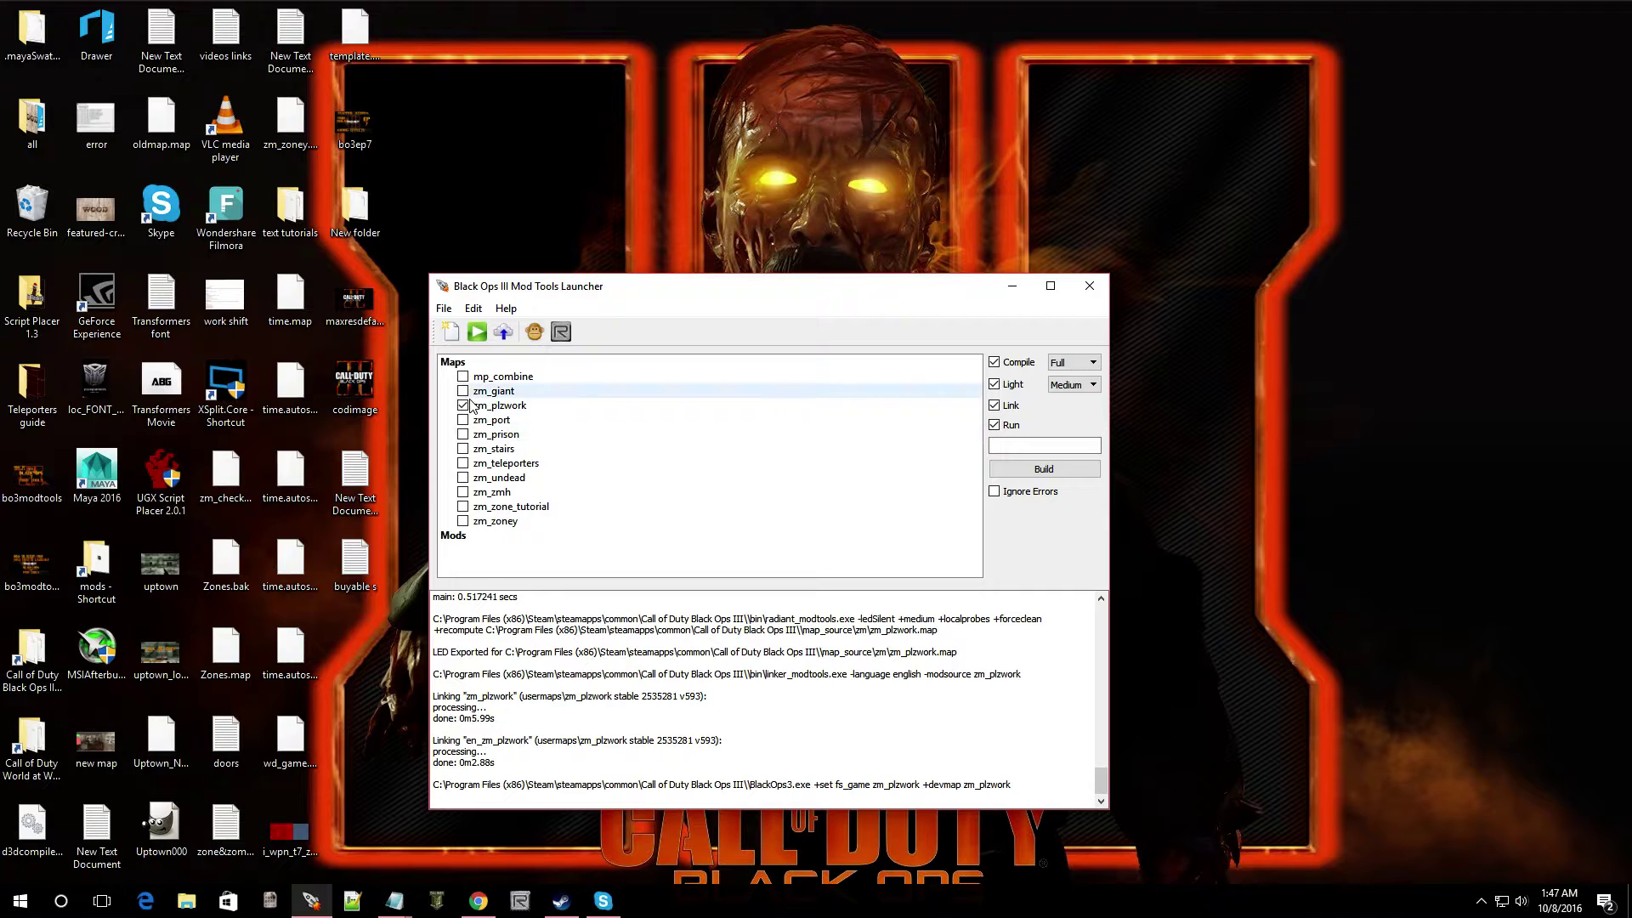
left_click(1027, 470)
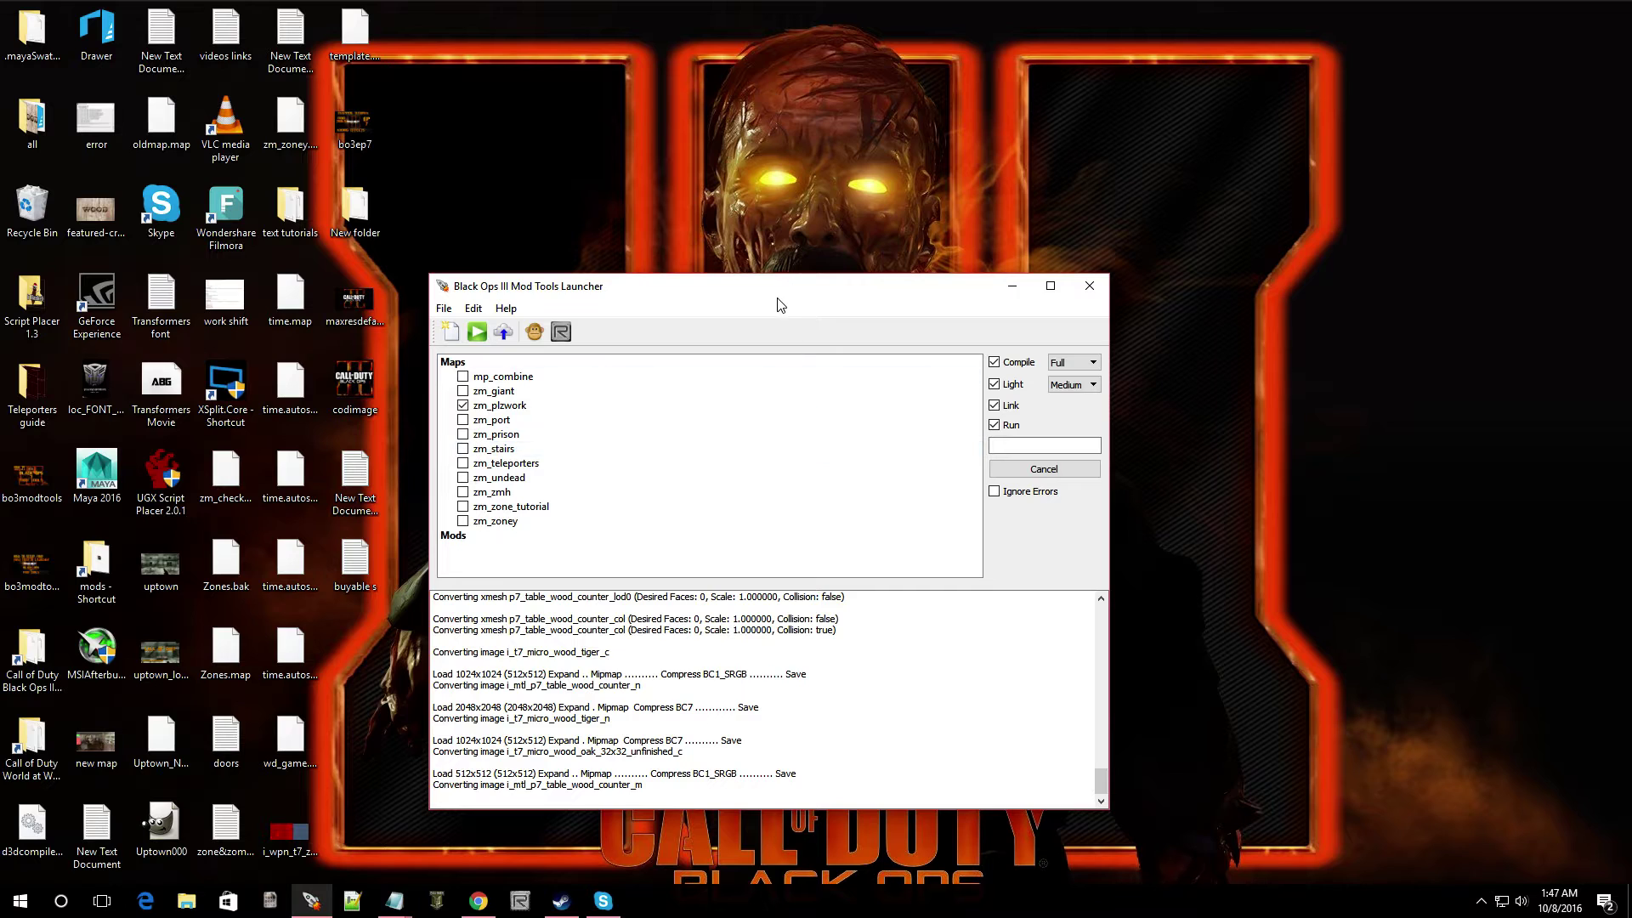
left_click_drag(778, 295, 823, 234)
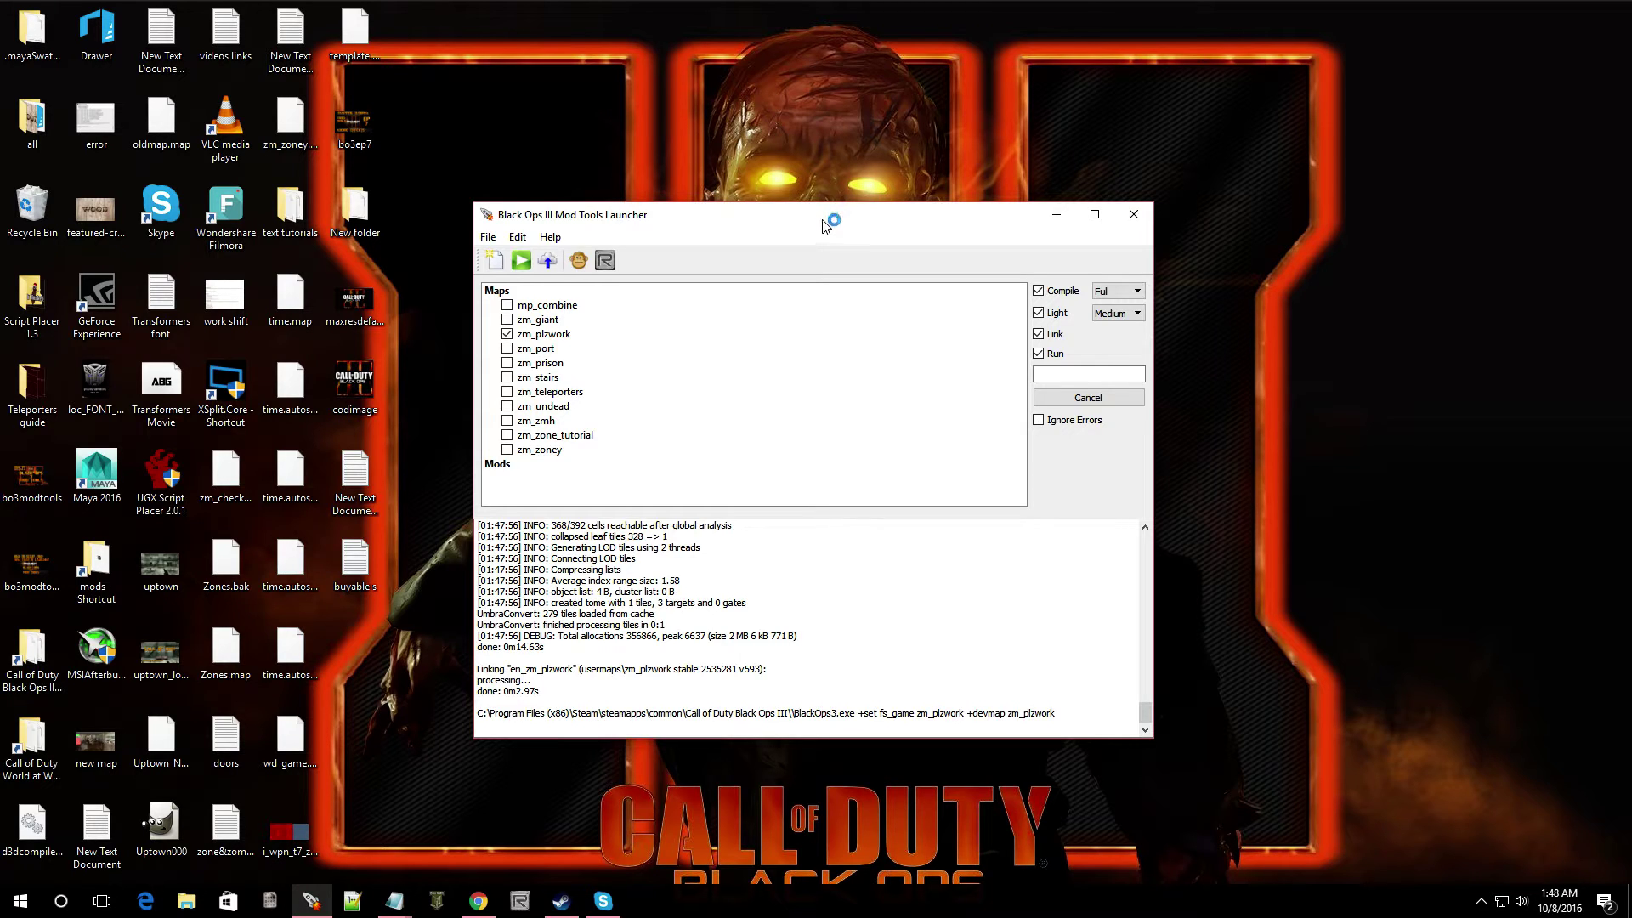
left_click_drag(837, 213, 809, 274)
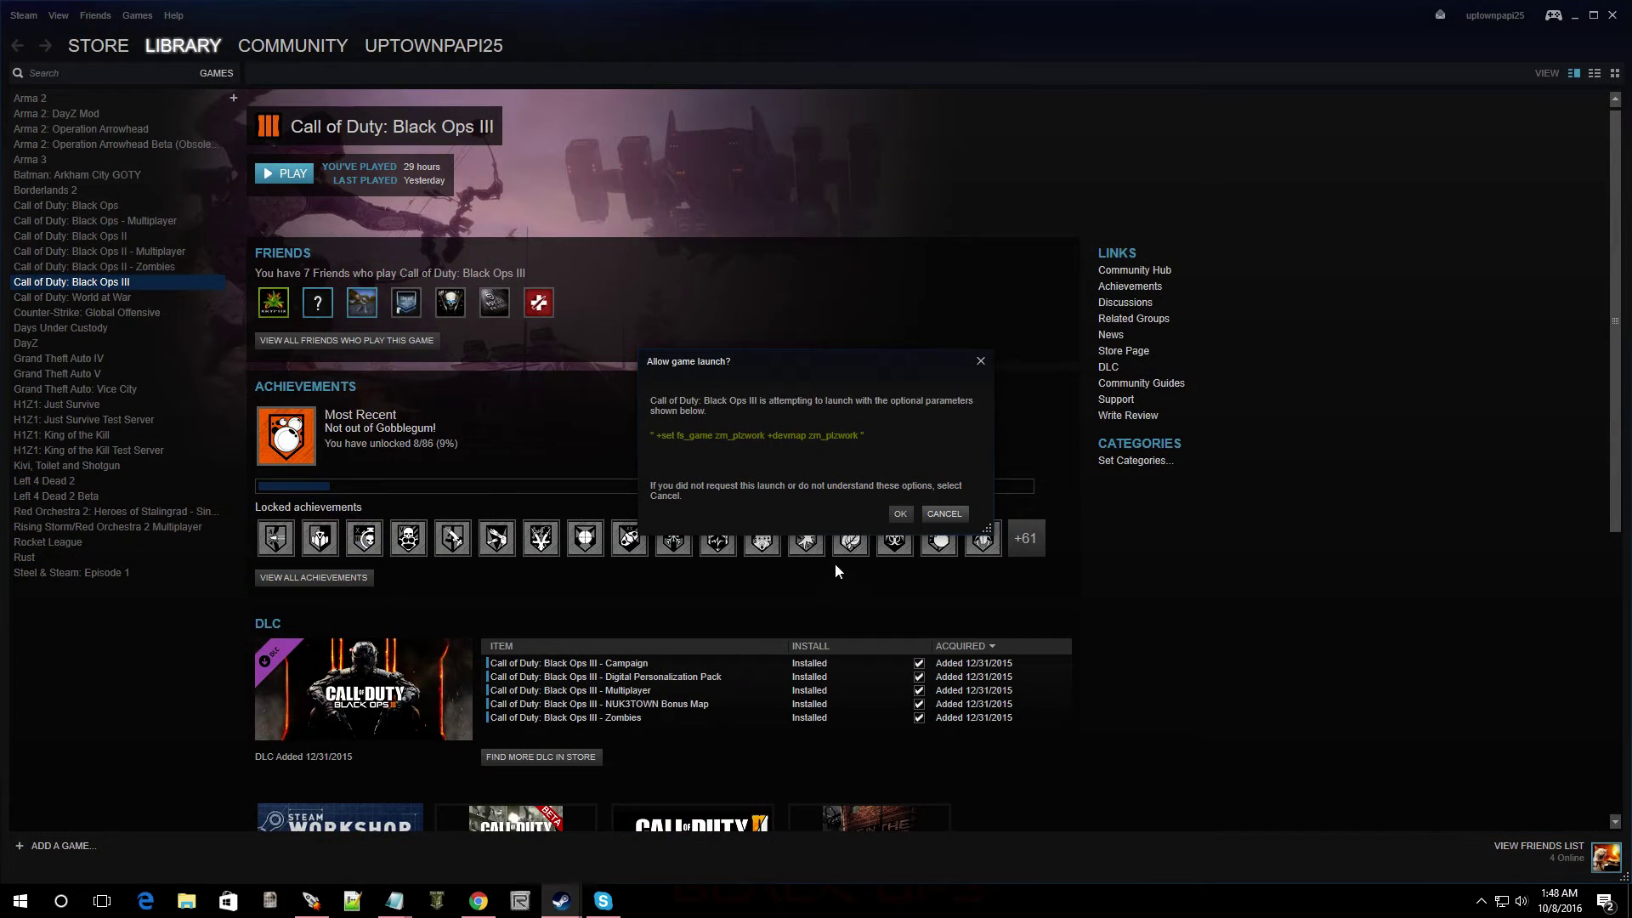
left_click(901, 513)
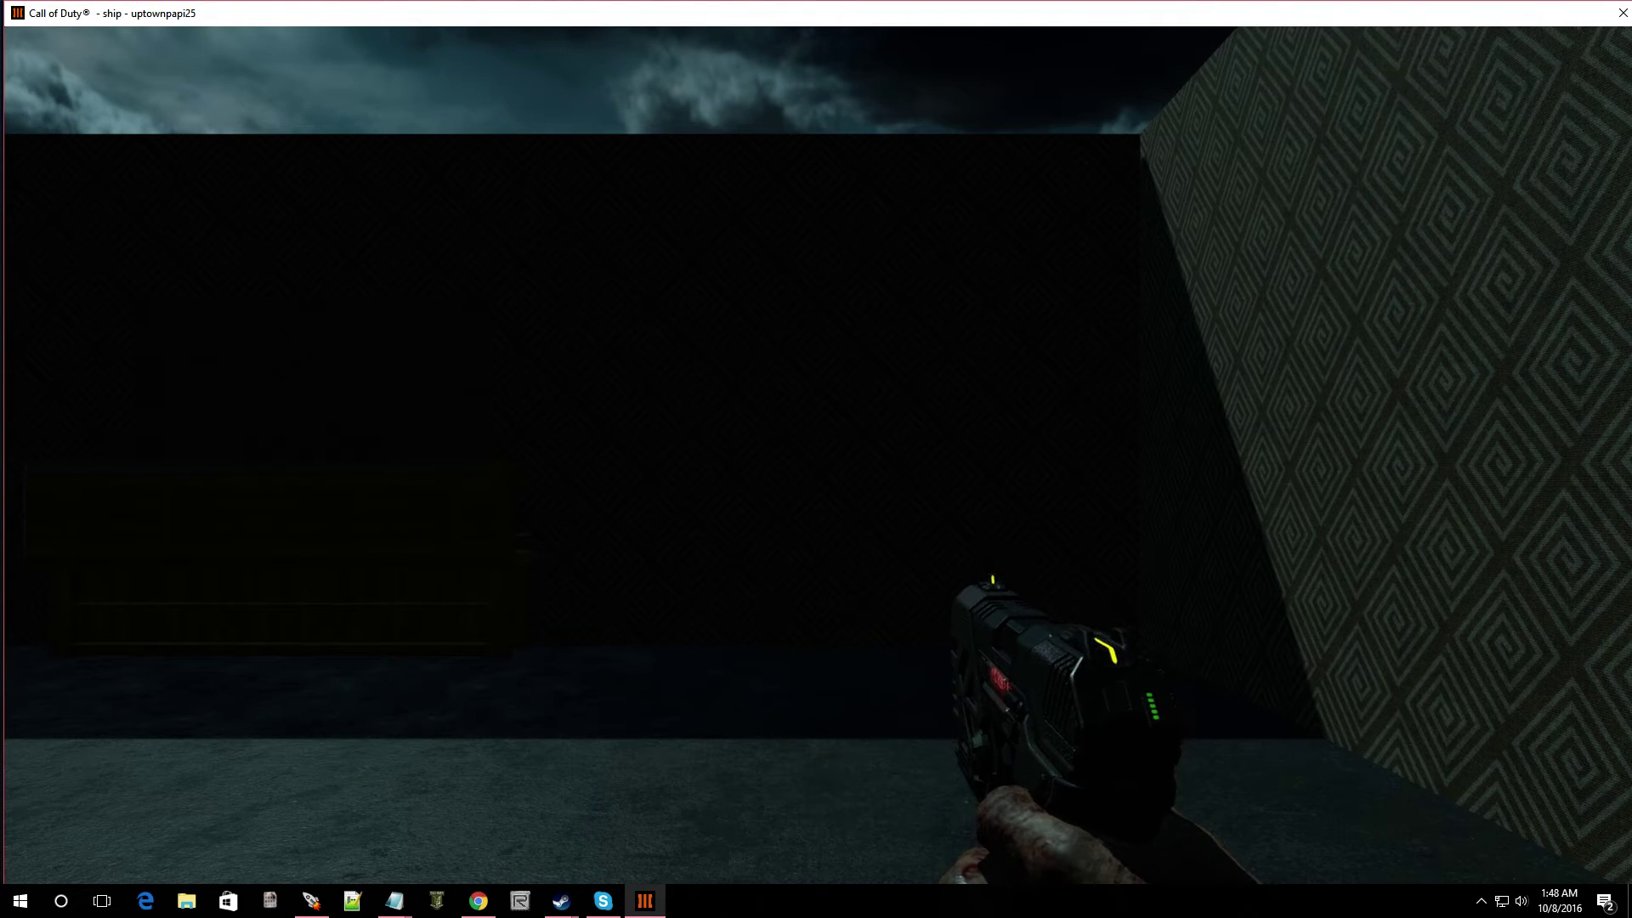
Test the buyable debris in the running map by walking up to the counters and purchasing the clearing.
key("w")
key("w")
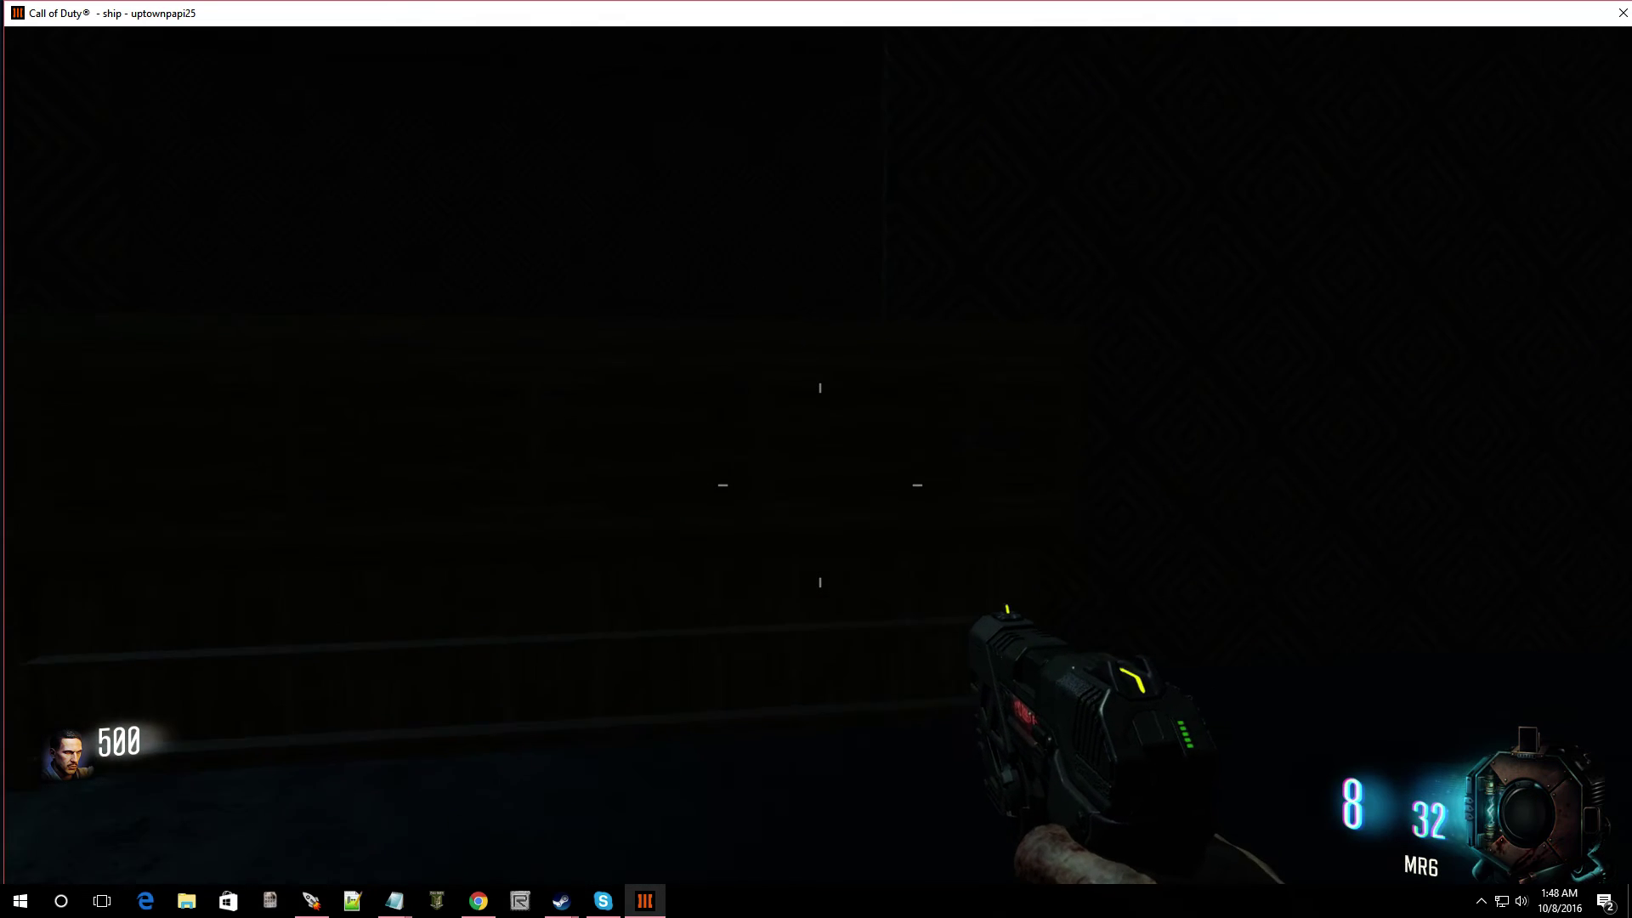
key("s")
key("s")
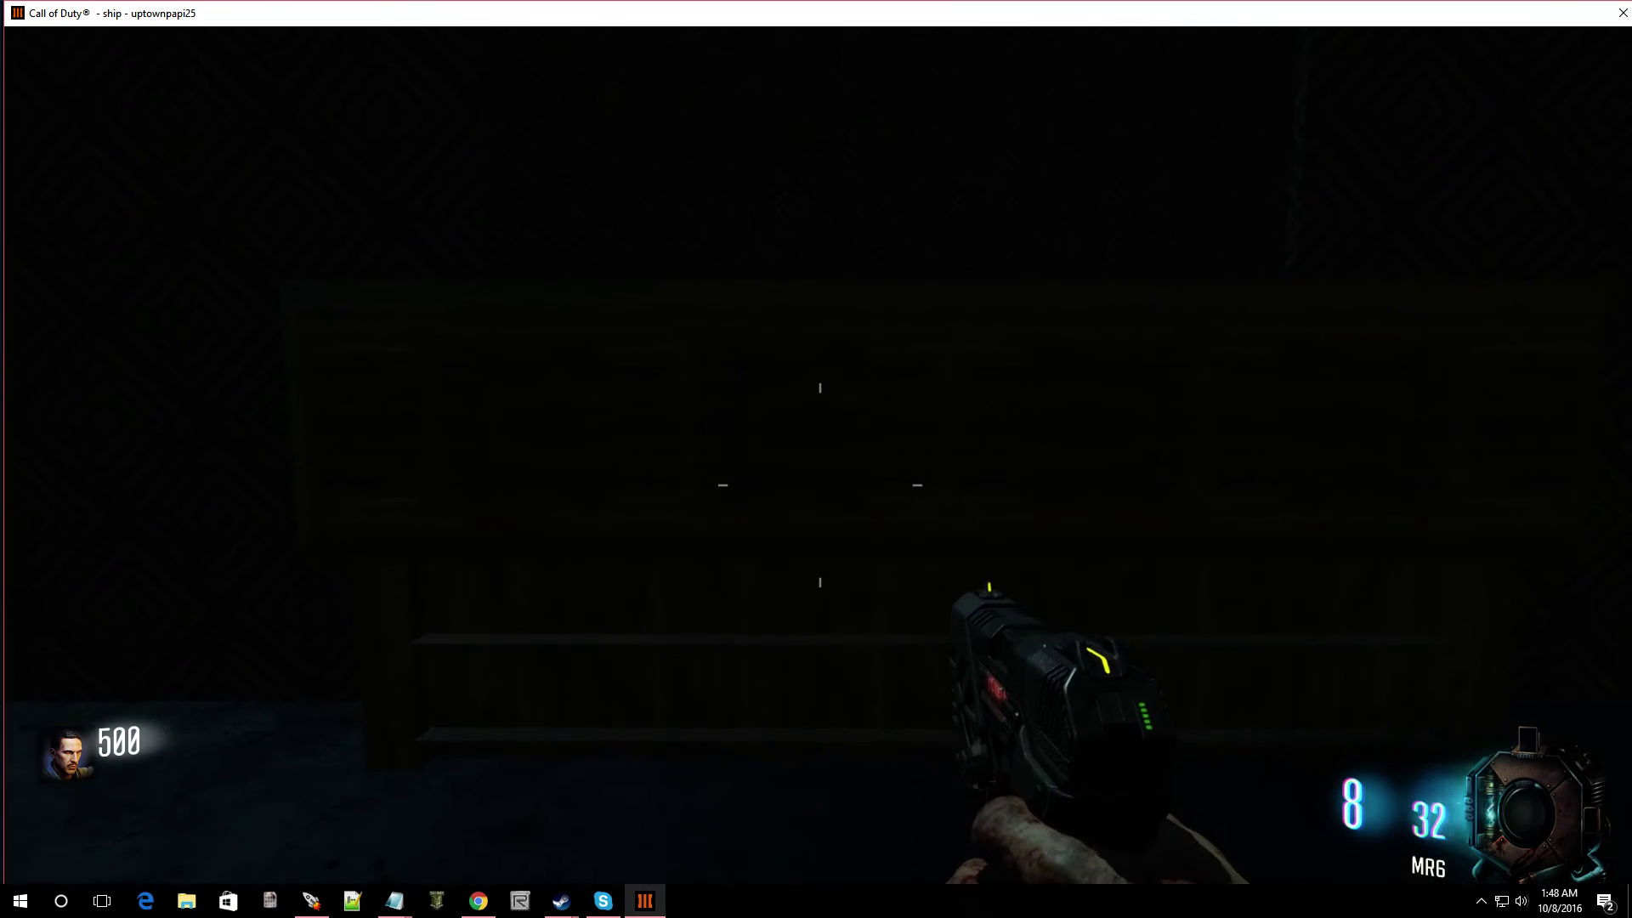
key("w")
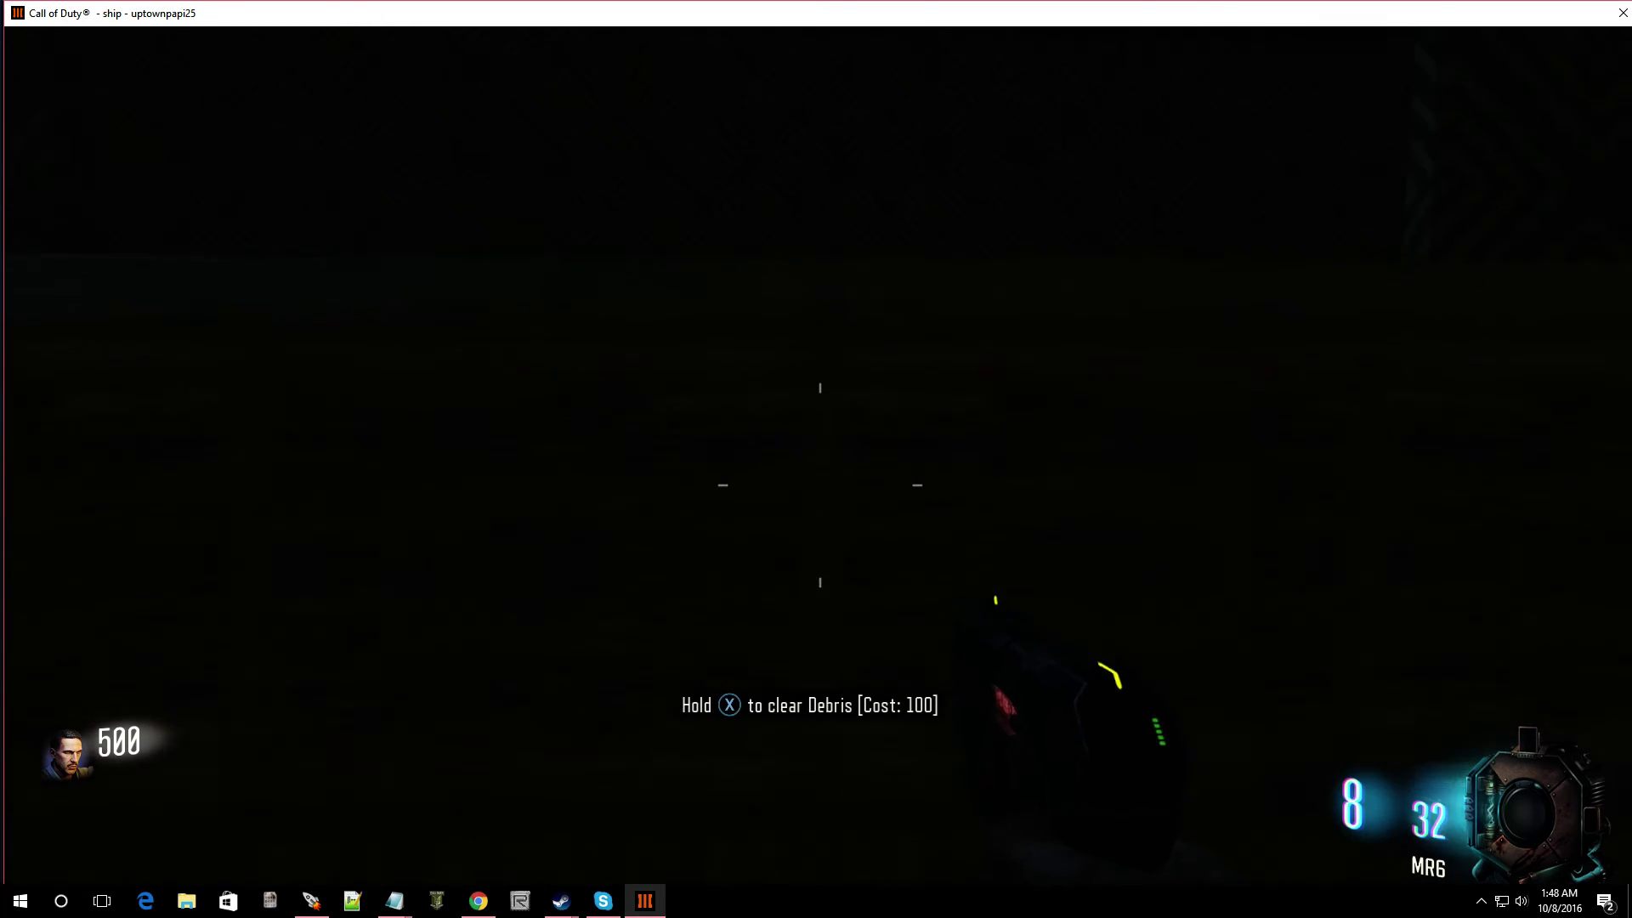
key("s")
key("w")
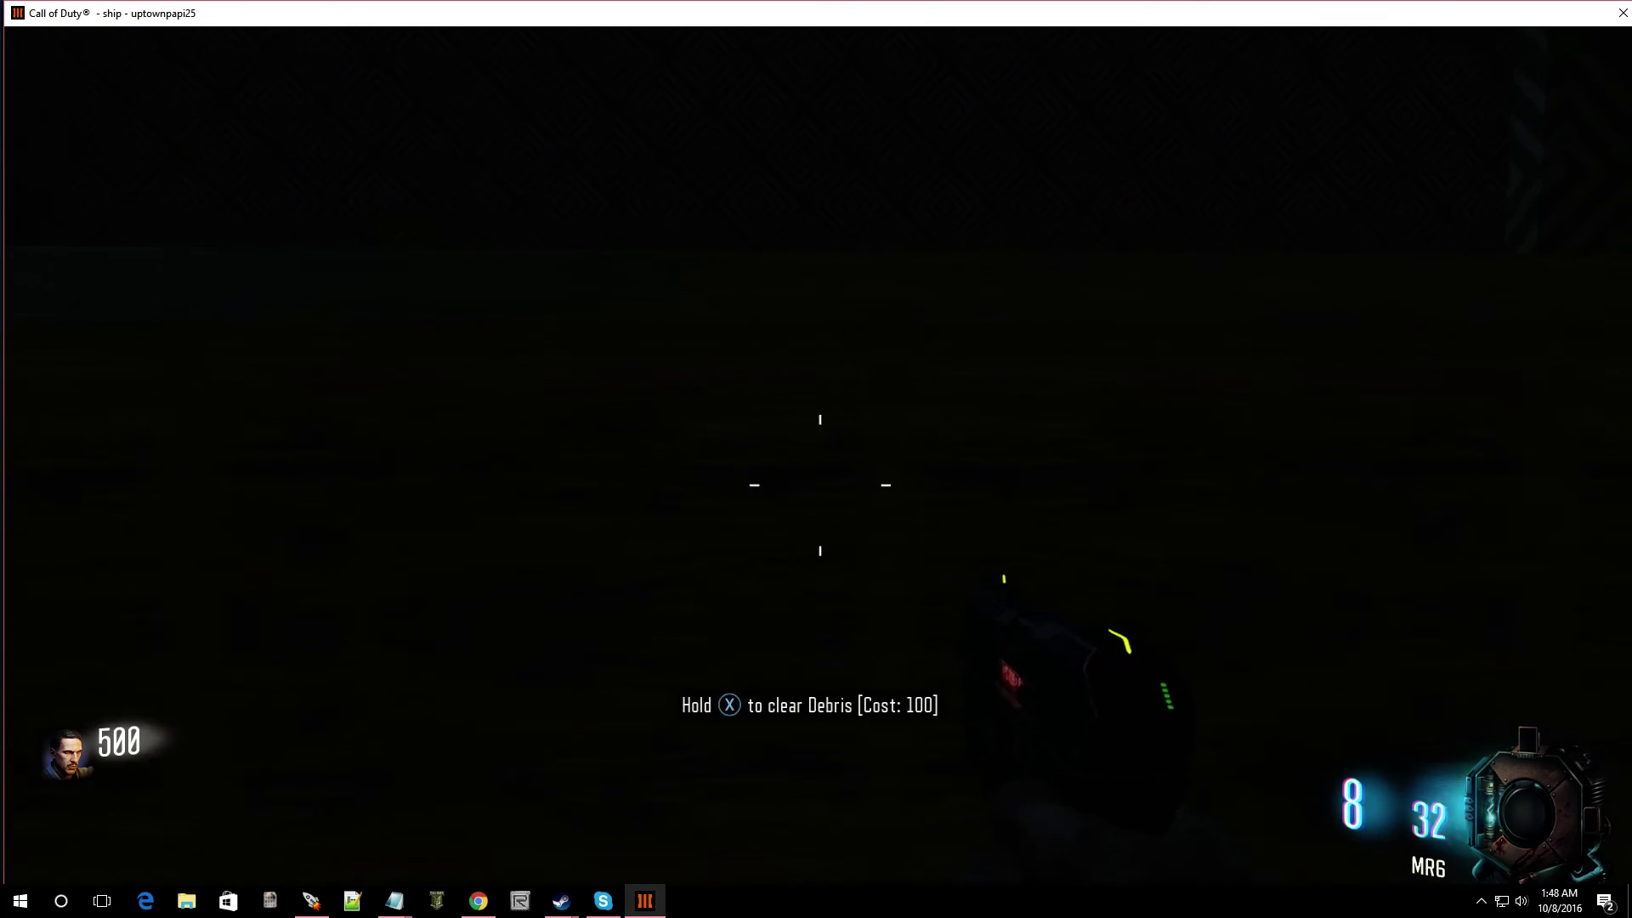
key("f")
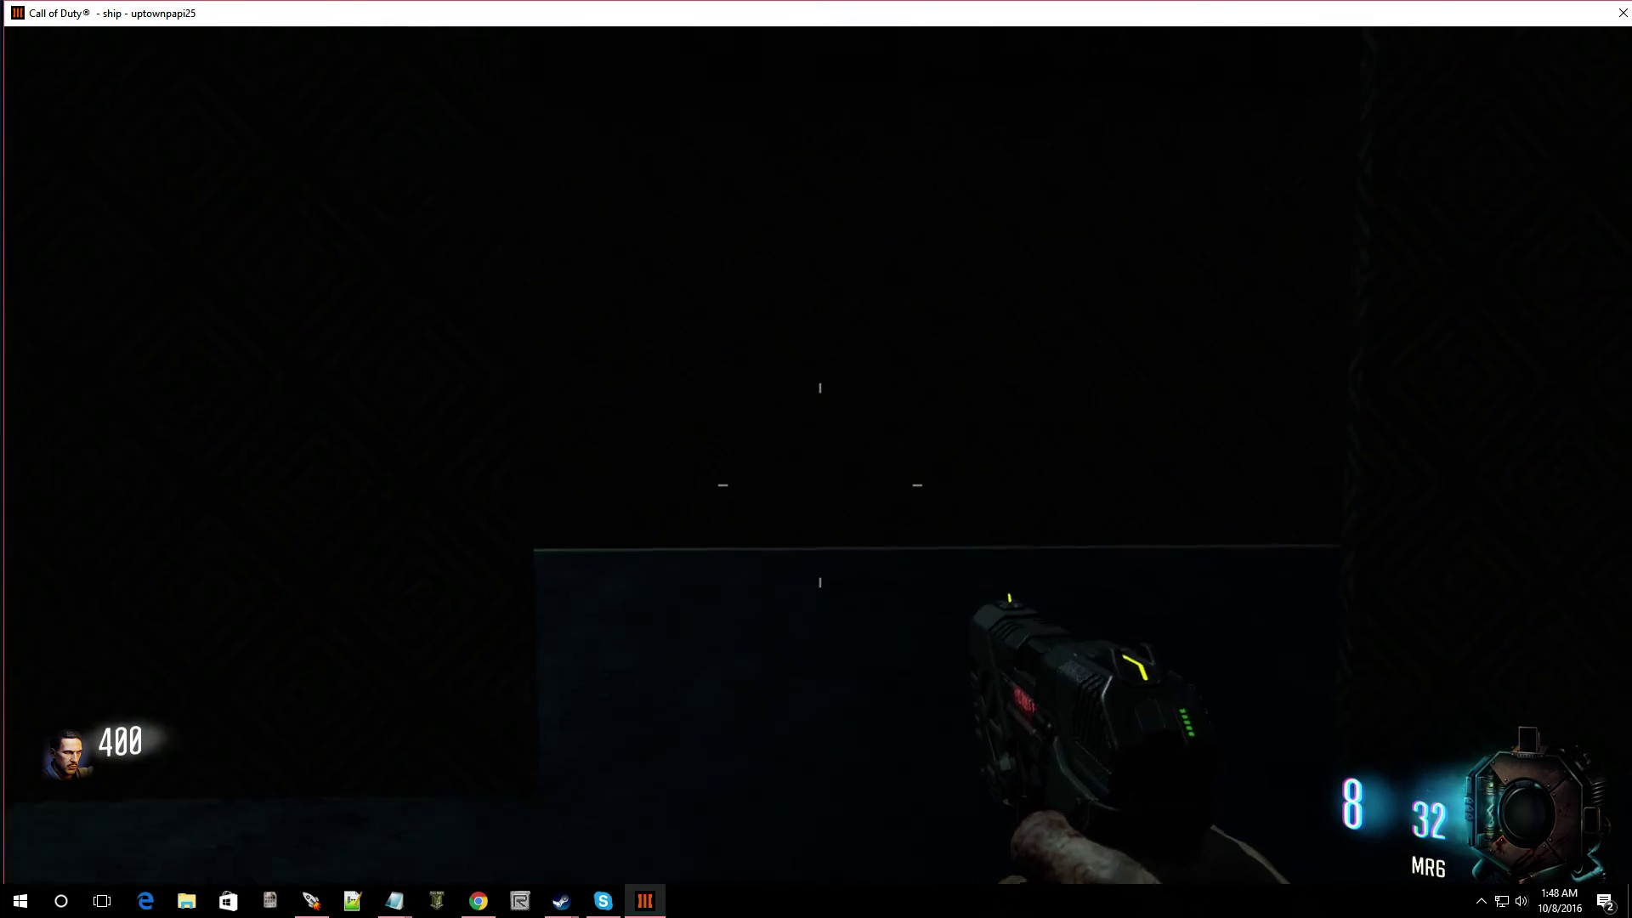
key("s")
key("w")
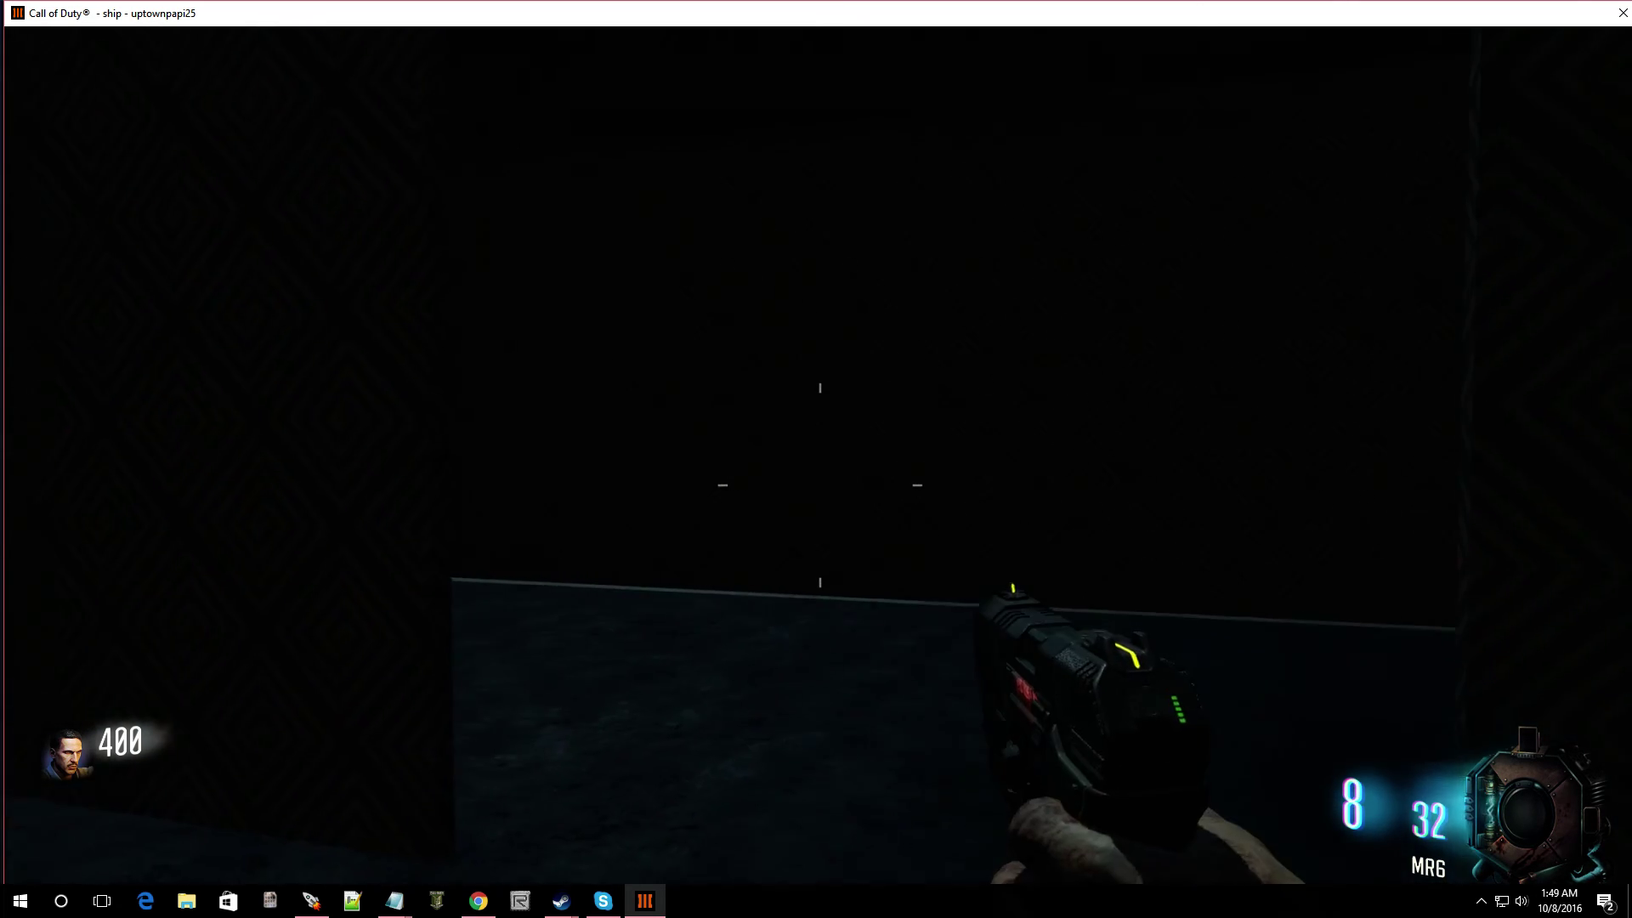
key("s")
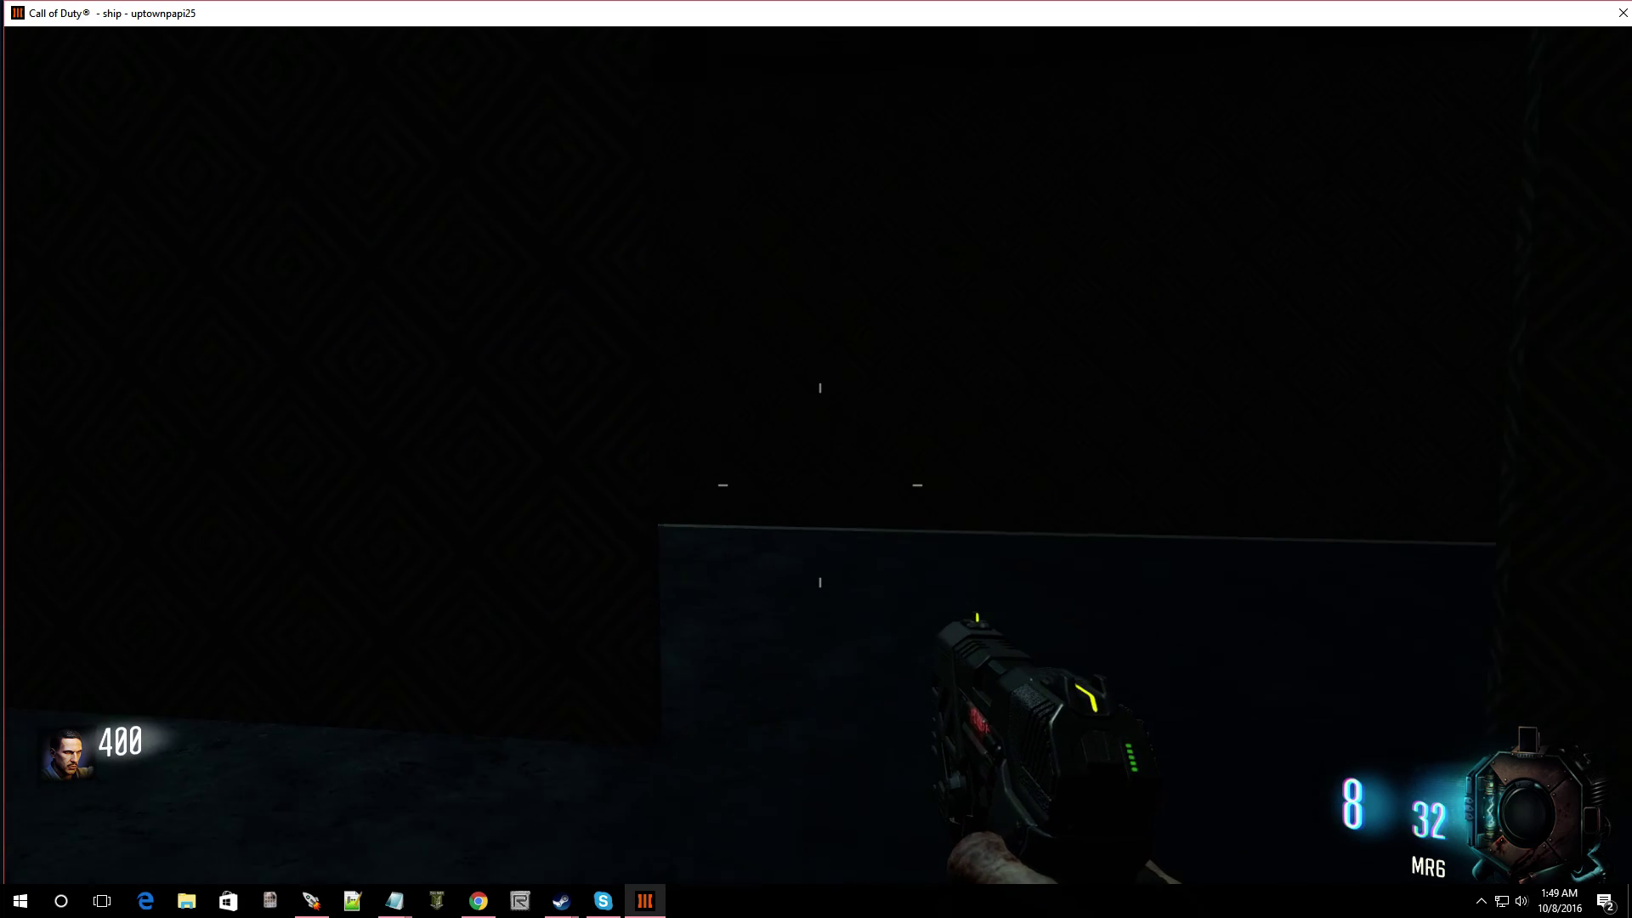
key("s")
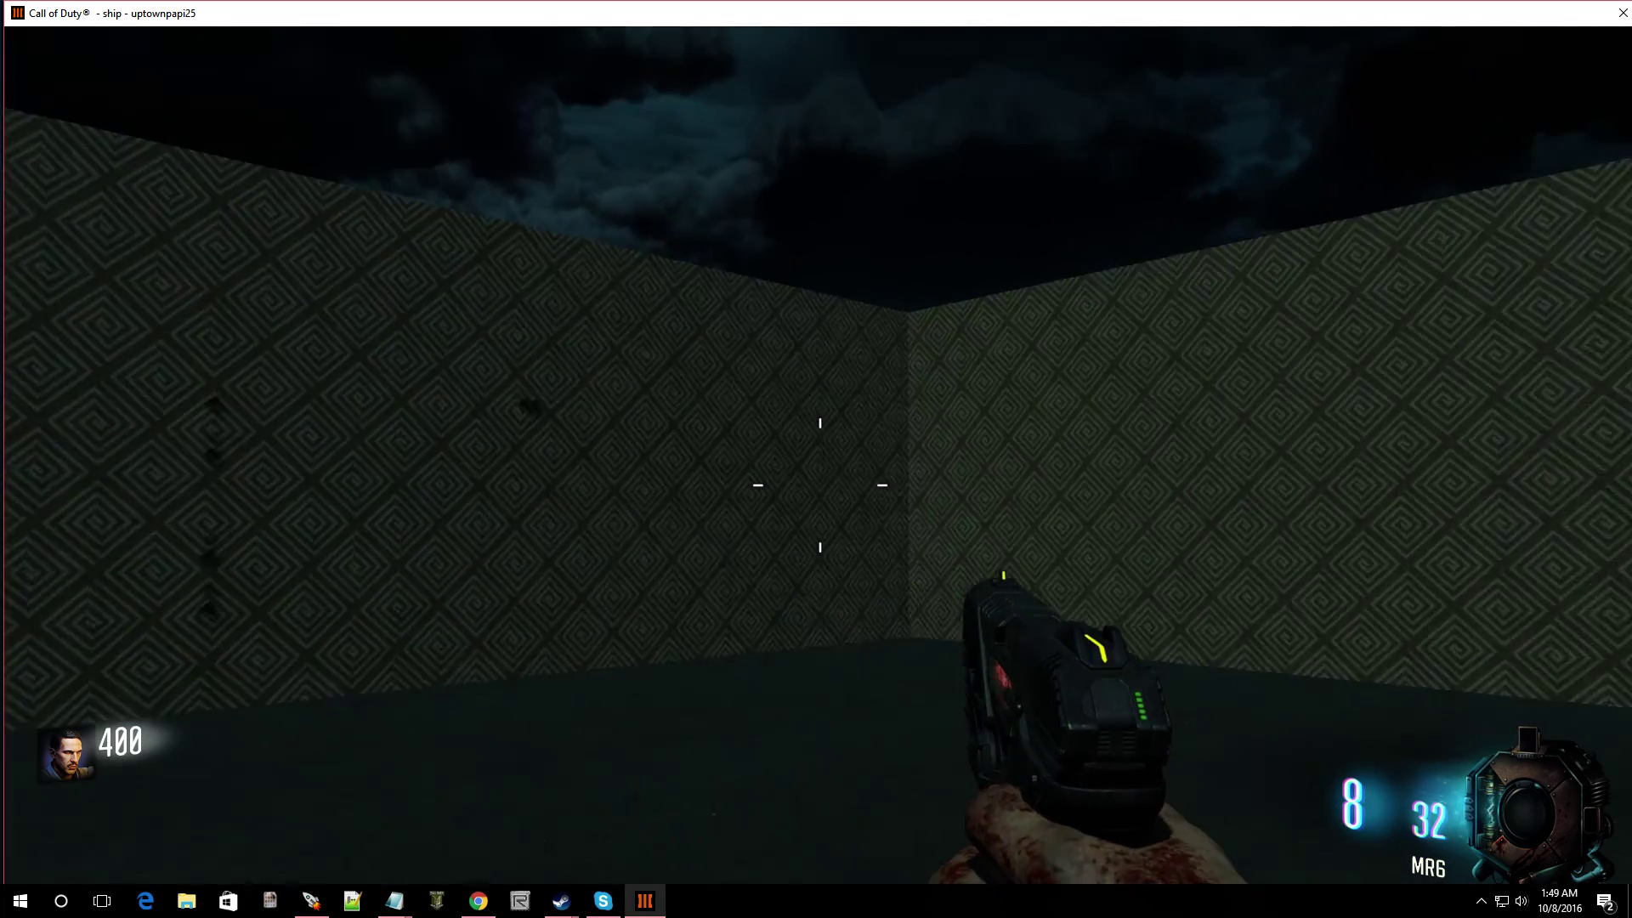
right_click(819, 484)
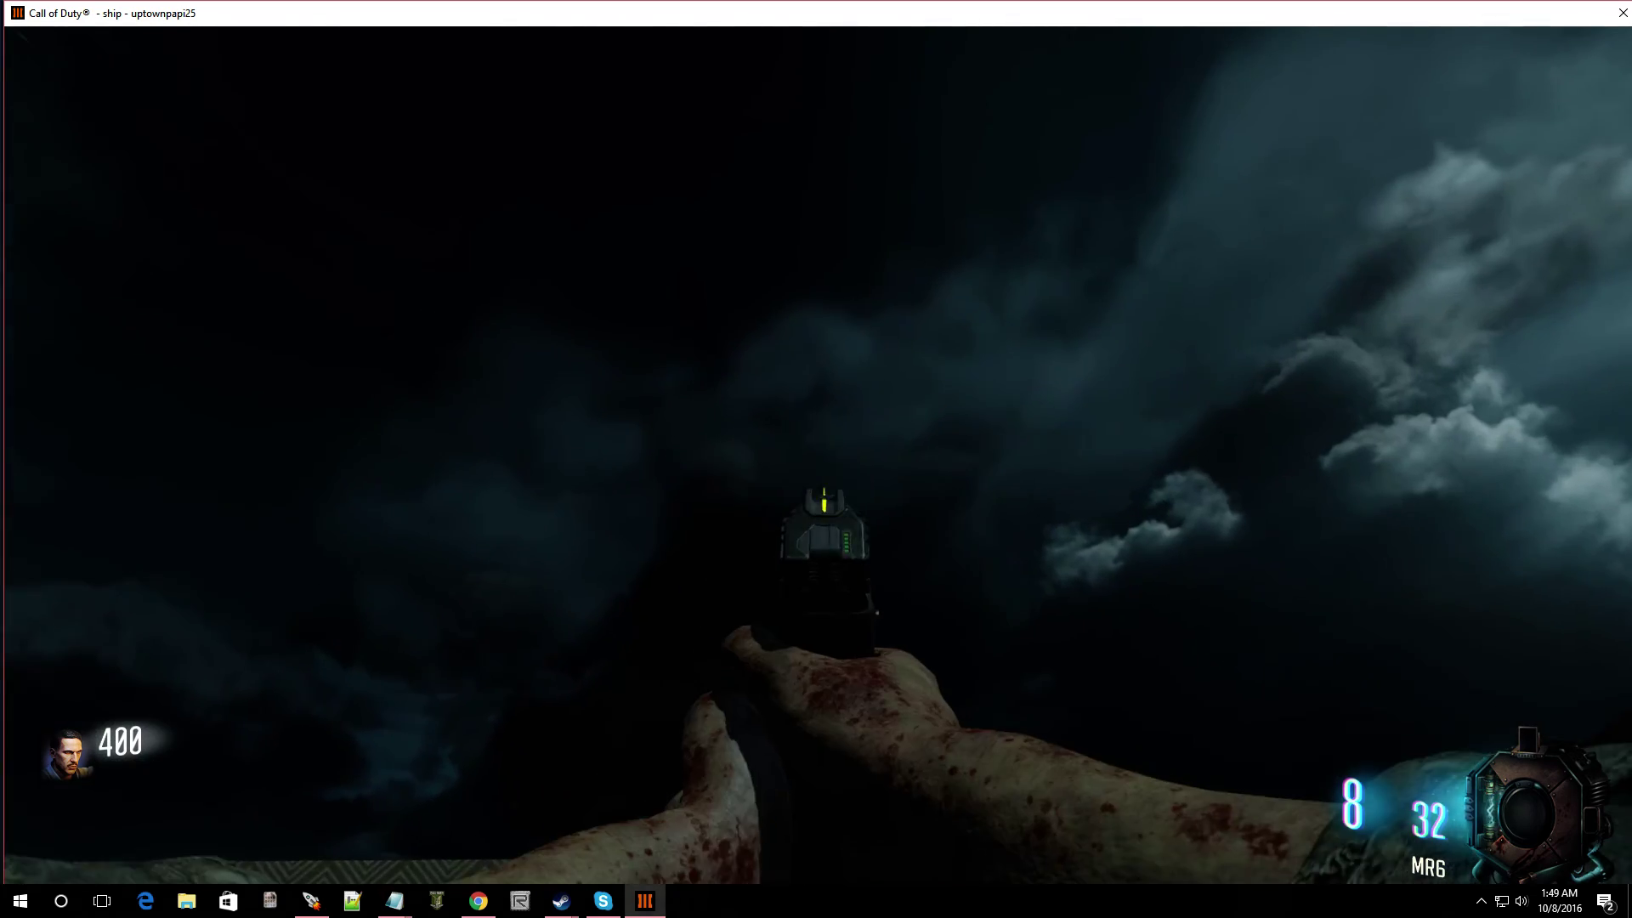
left_click(819, 484)
left_click(819, 484)
left_click(820, 485)
left_click(819, 484)
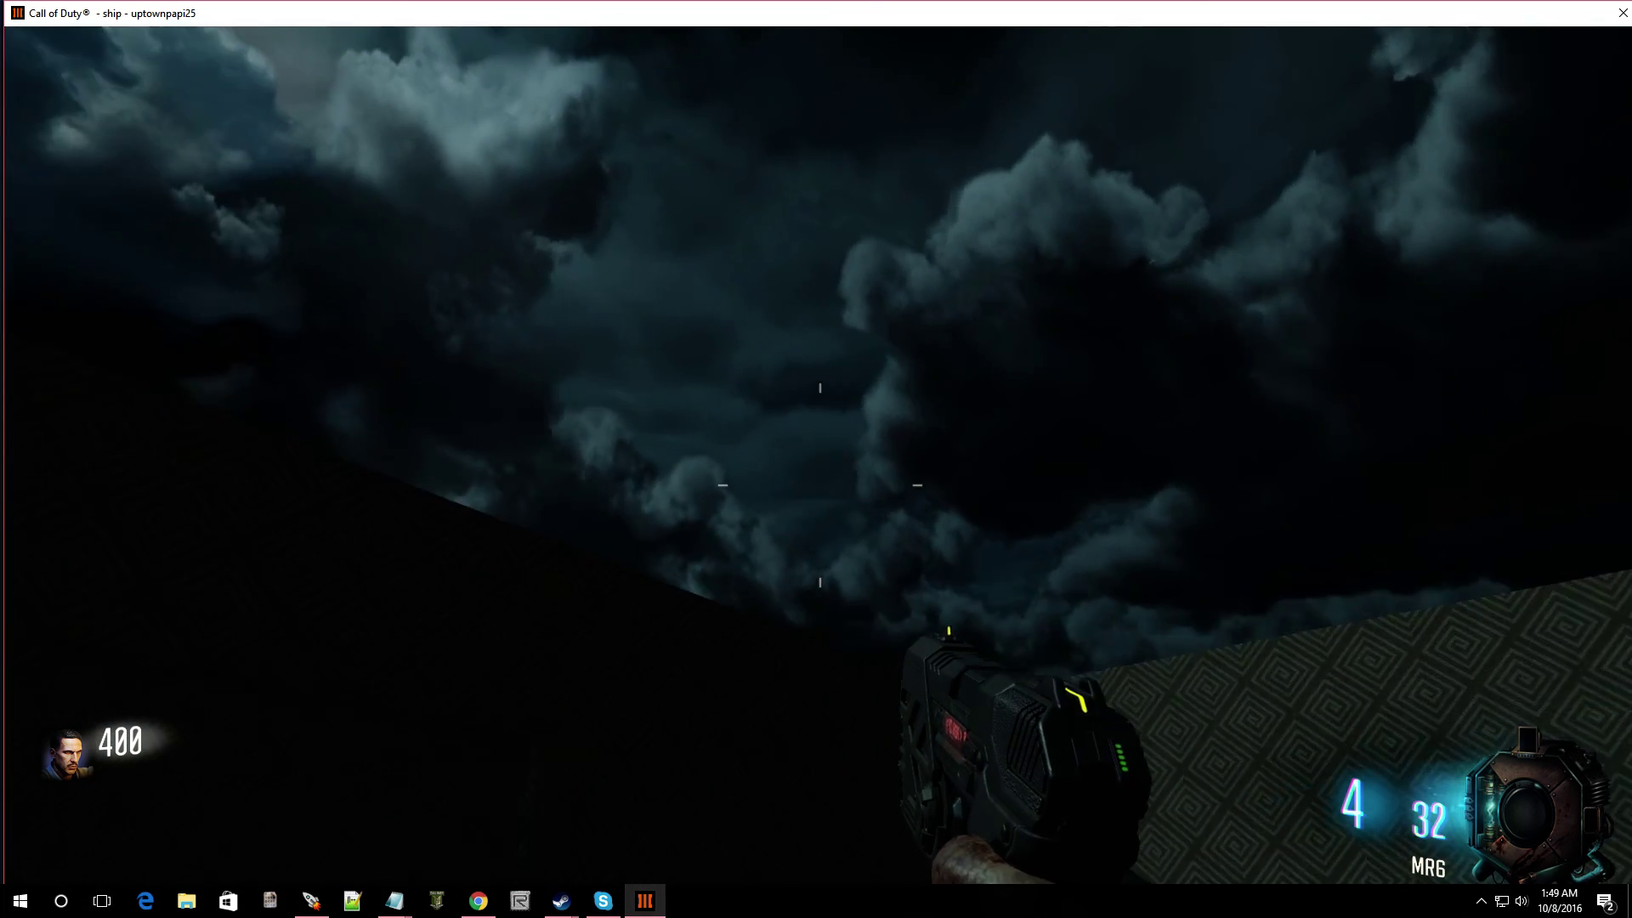